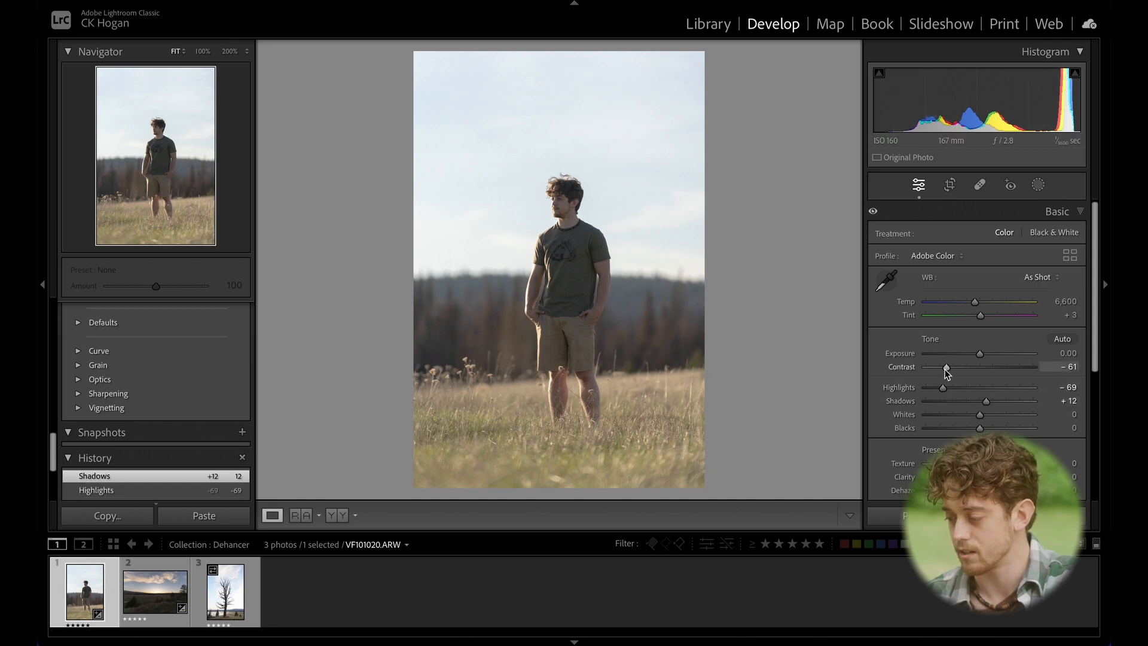
# Lower the photo's Contrast to -70, Highlights to -83 and Whites to -30
pyautogui.moveTo(946, 367); pyautogui.dragTo(961, 415)
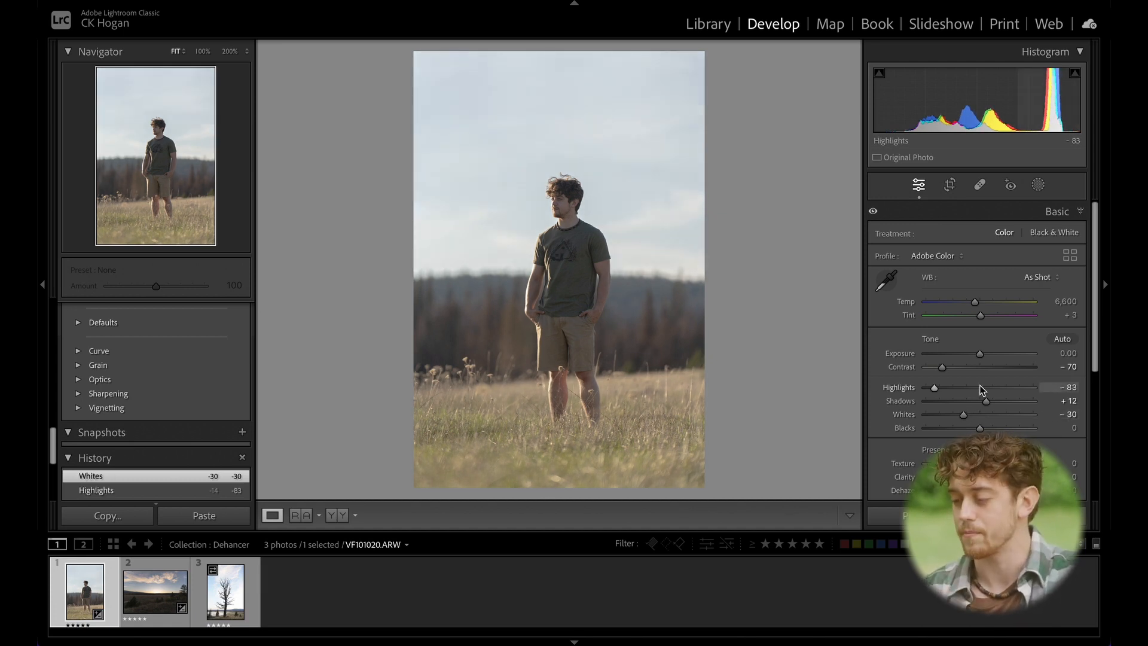
# Send a copy of the photo with Lightroom adjustments to the Dehancer plugin for editing
pyautogui.rightClick(555, 264)
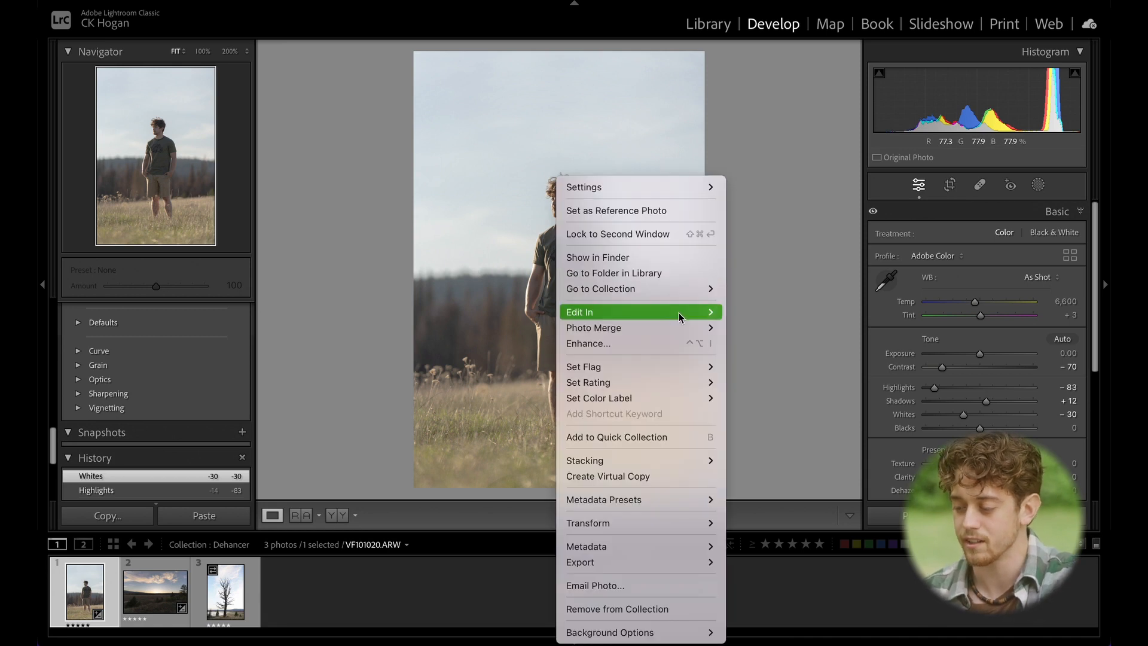
pyautogui.moveTo(679, 313)
pyautogui.click(802, 331)
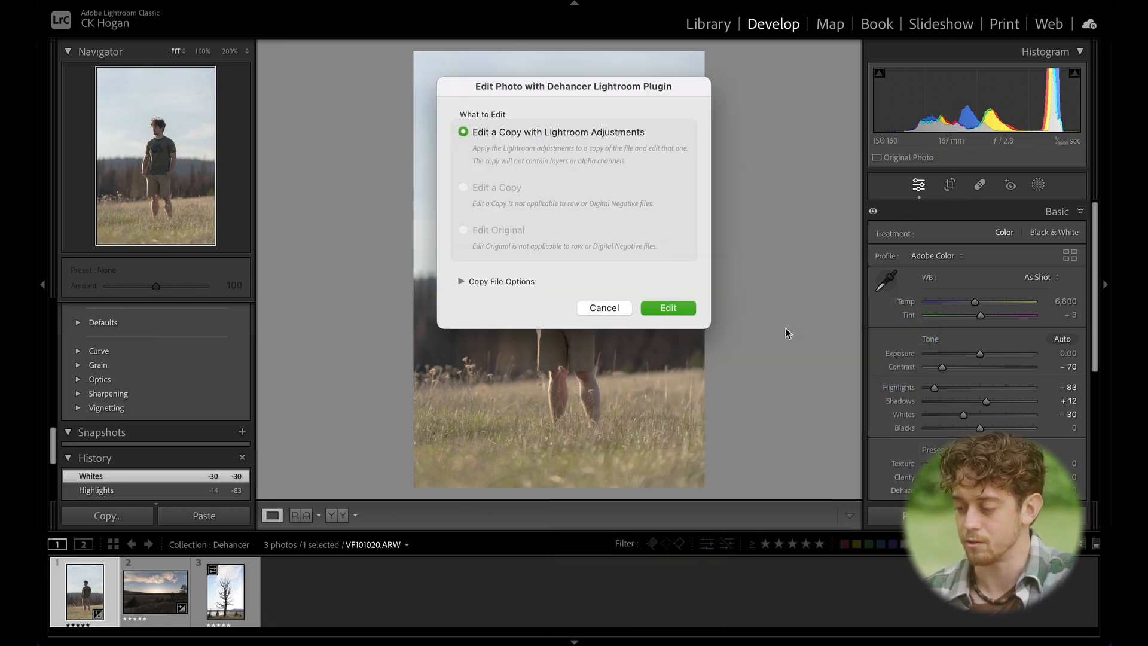
pyautogui.click(669, 308)
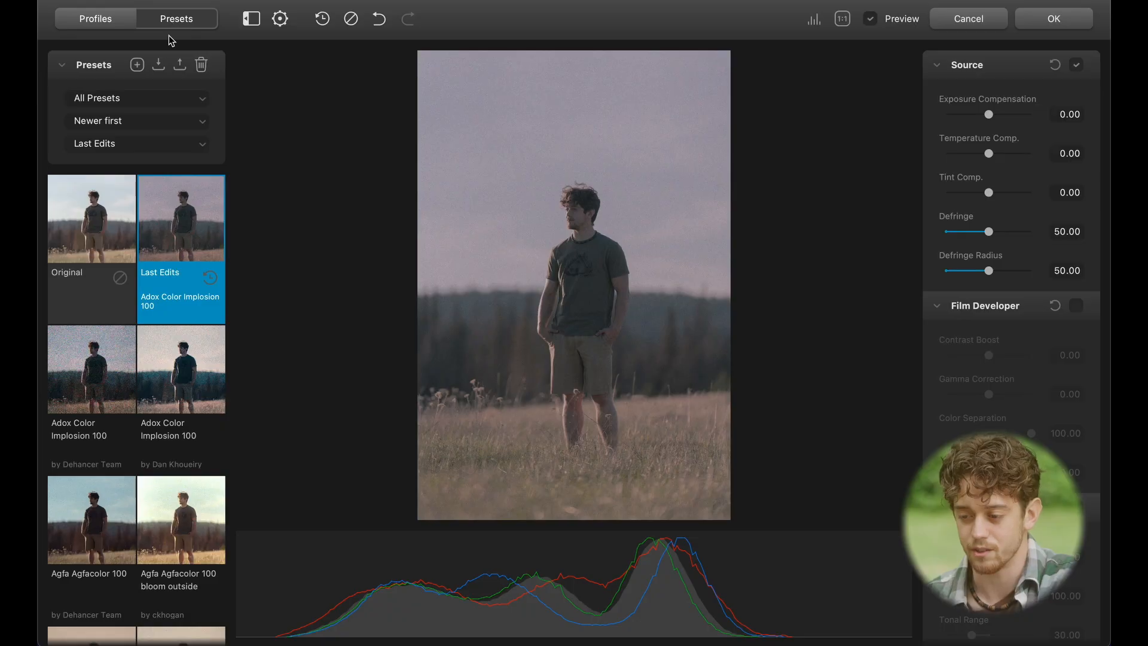
# Try the Kodak Outside Sunset preset from My Presets, check its film profile and restore the last edits
pyautogui.click(143, 95)
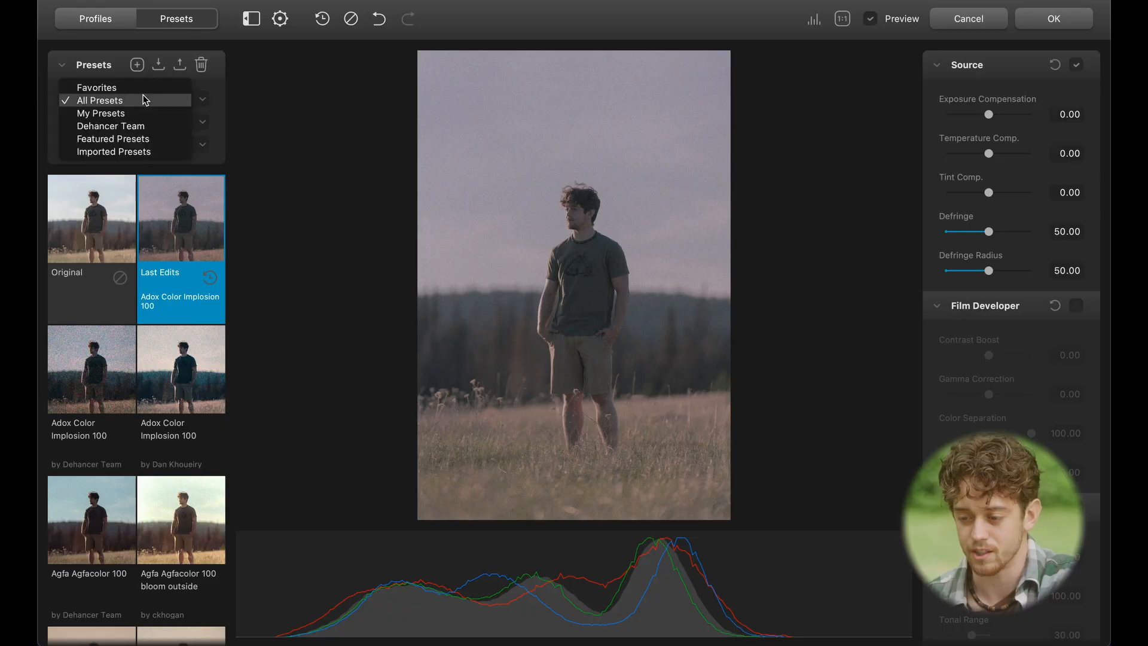
pyautogui.click(139, 113)
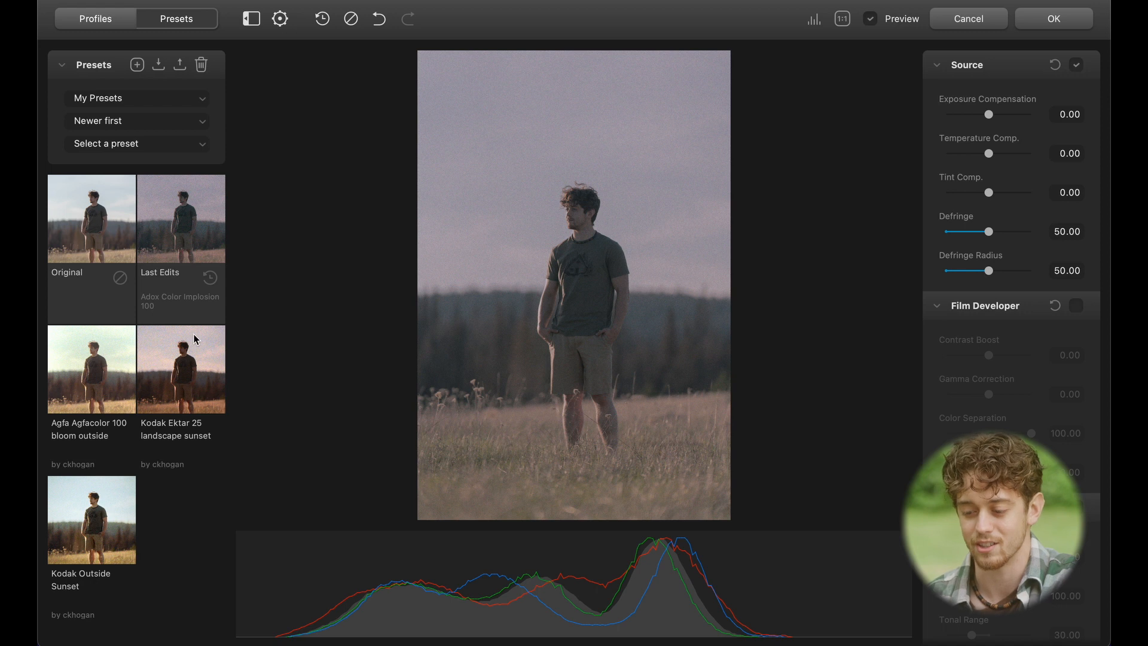
pyautogui.click(110, 534)
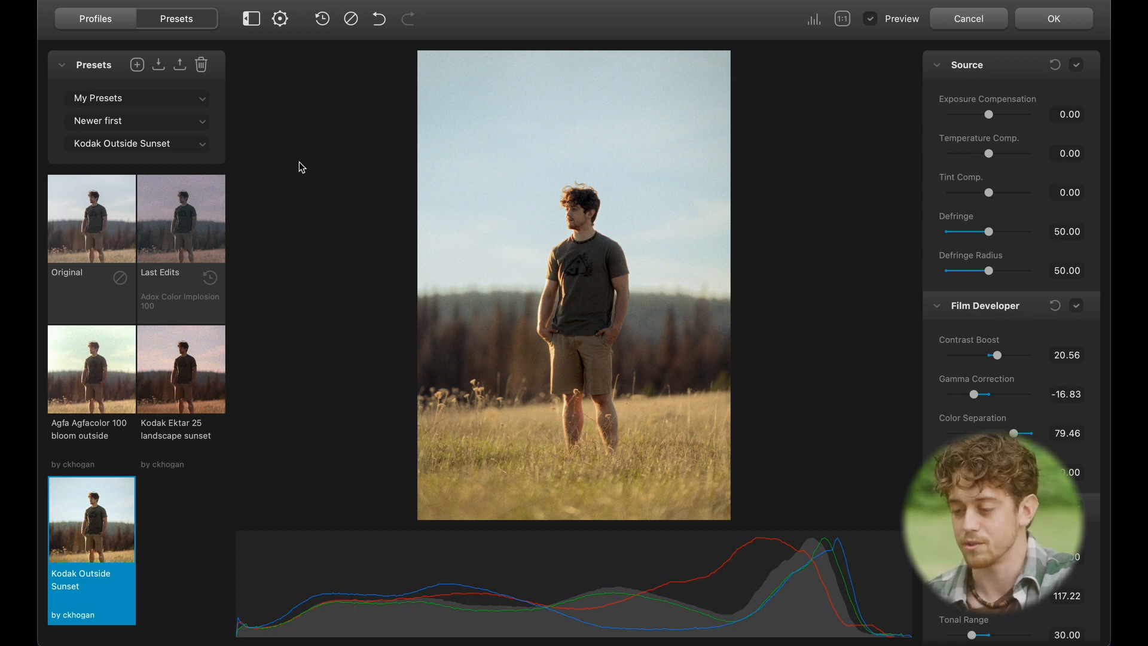
pyautogui.click(102, 21)
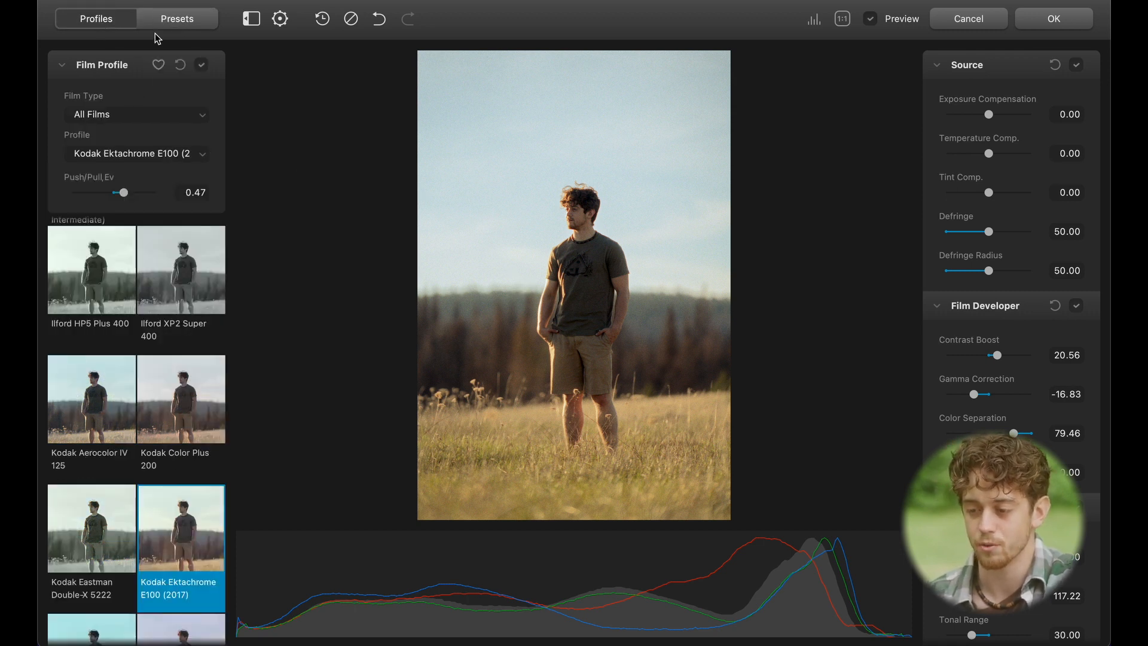
pyautogui.scroll(-2, 133, 368)
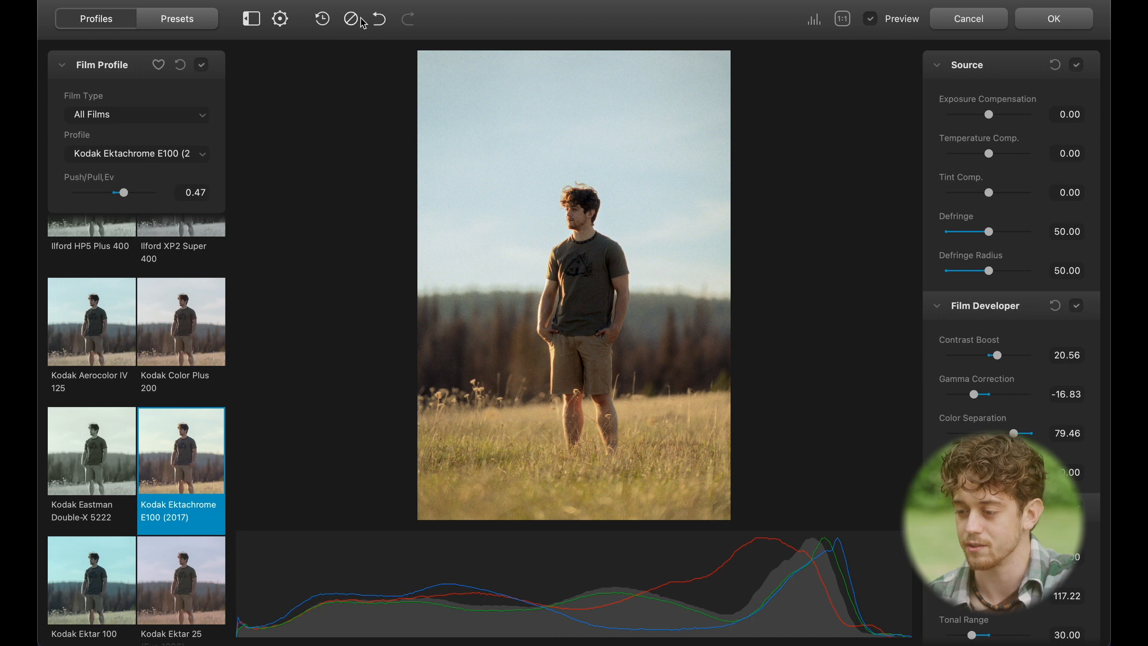
pyautogui.click(322, 18)
# Try the Agfa Agfacolor XRS 200 (Exp.1991) film profile on the photo
pyautogui.click(114, 18)
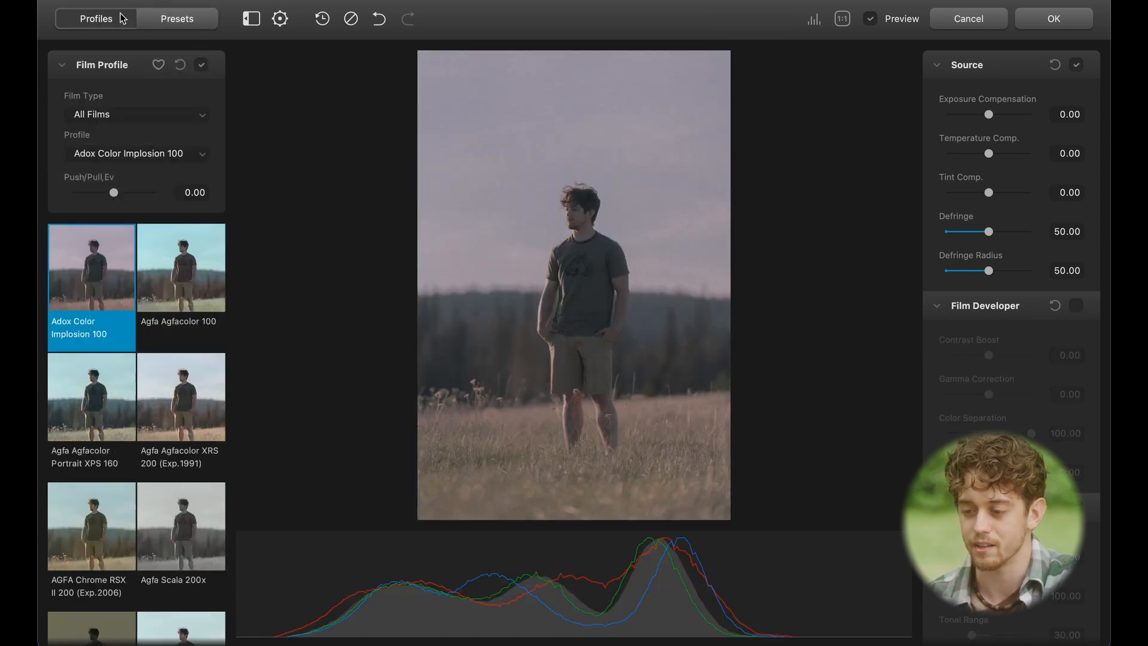
pyautogui.scroll(-1, 157, 317)
pyautogui.click(177, 366)
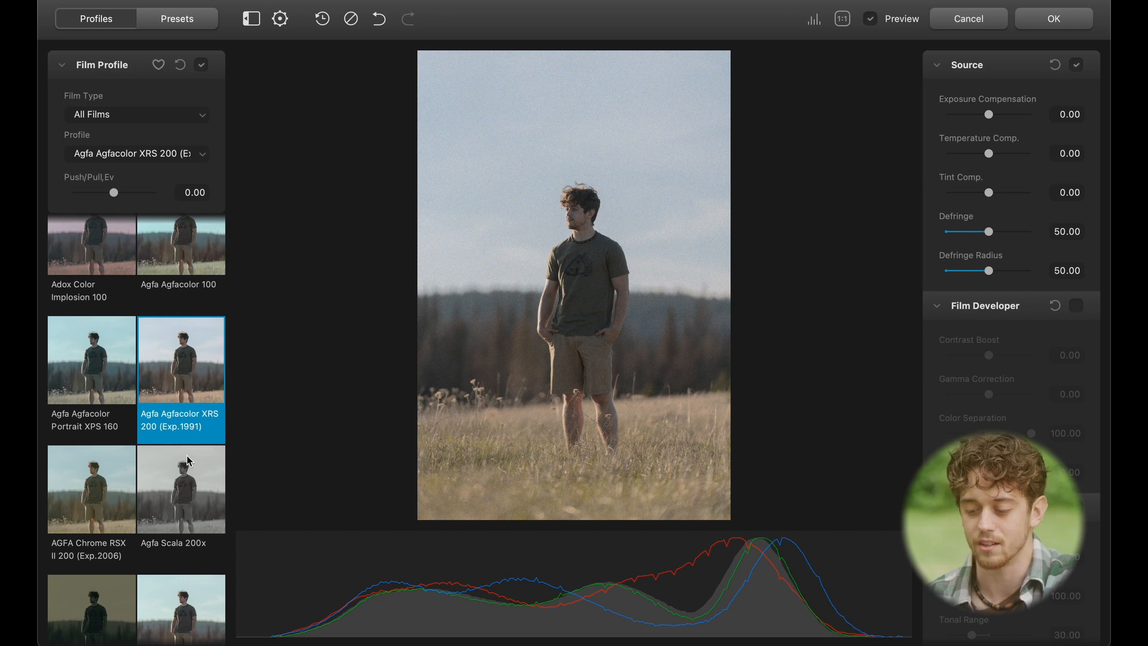
# Browse the film profile thumbnails from the Agfa stocks down to the Kodak Portra range
pyautogui.scroll(-5, 187, 454)
pyautogui.scroll(-5, 186, 455)
pyautogui.scroll(-5, 187, 454)
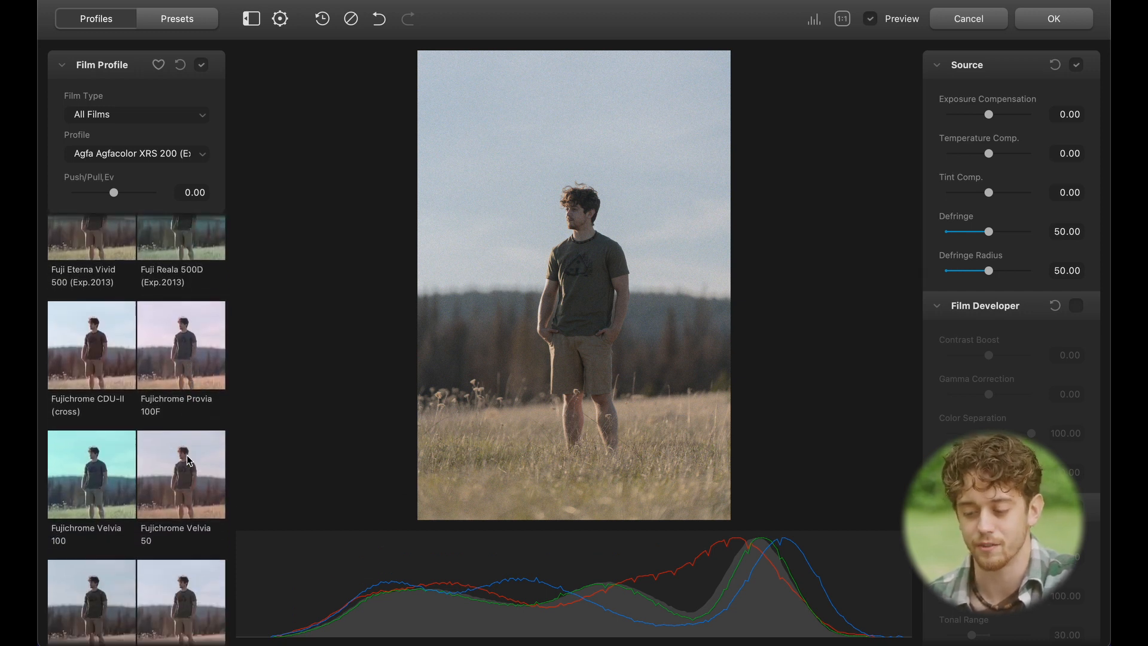
pyautogui.scroll(-5, 187, 459)
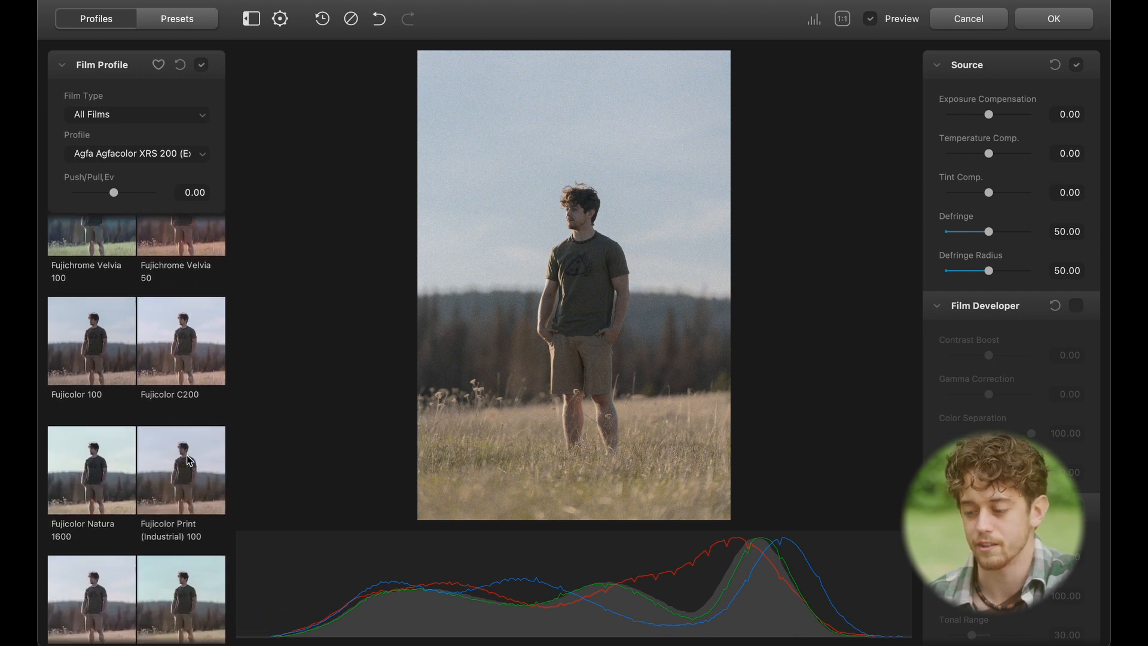
pyautogui.scroll(-6, 189, 460)
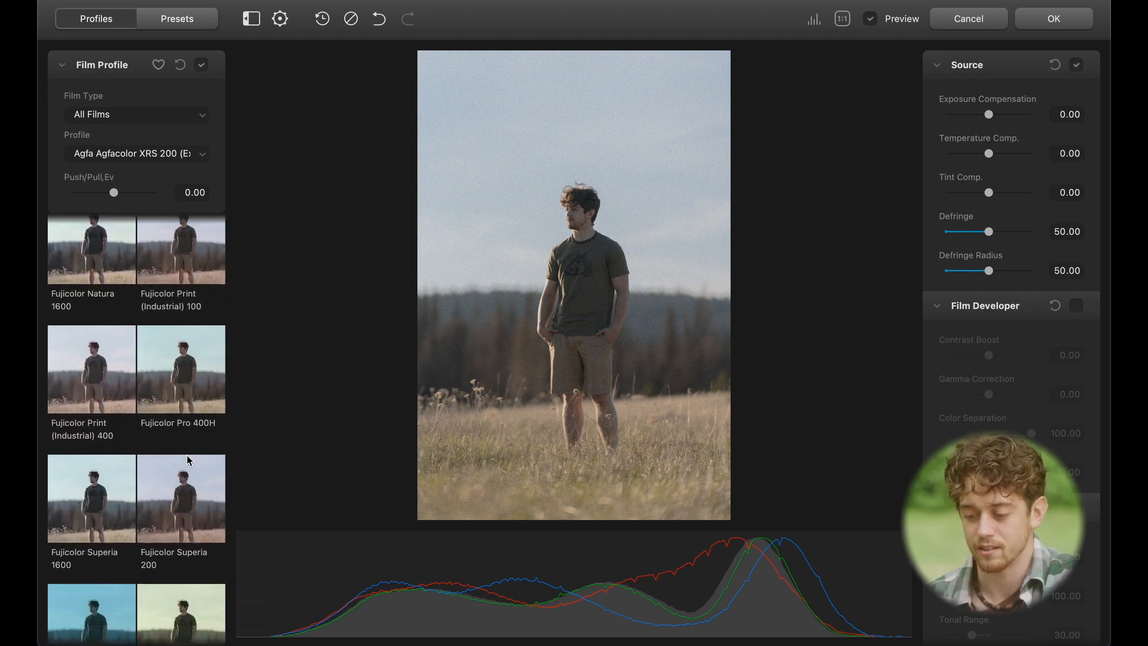
pyautogui.scroll(-3, 181, 440)
pyautogui.scroll(-2, 181, 440)
pyautogui.scroll(-1, 181, 441)
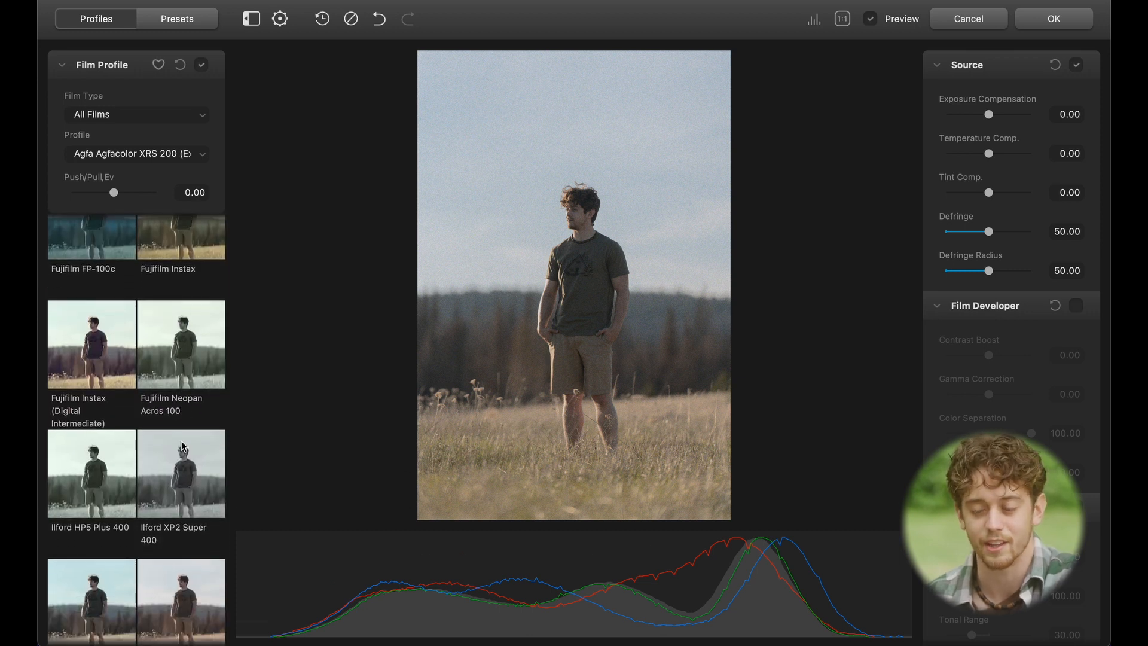
pyautogui.scroll(-5, 182, 445)
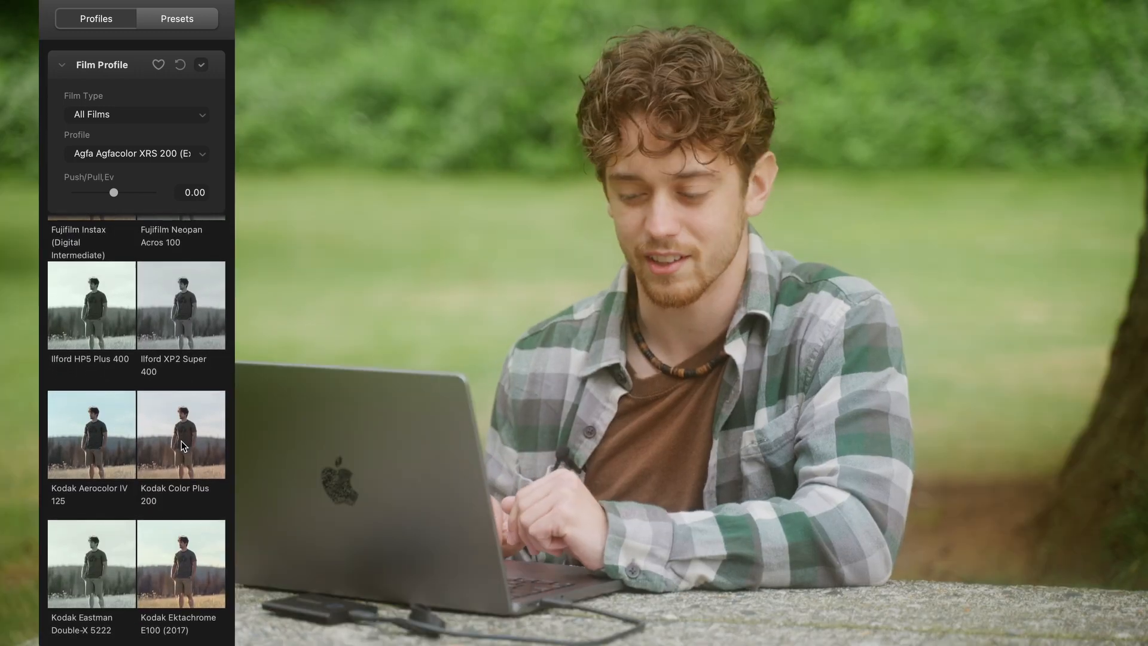
pyautogui.scroll(-4, 181, 442)
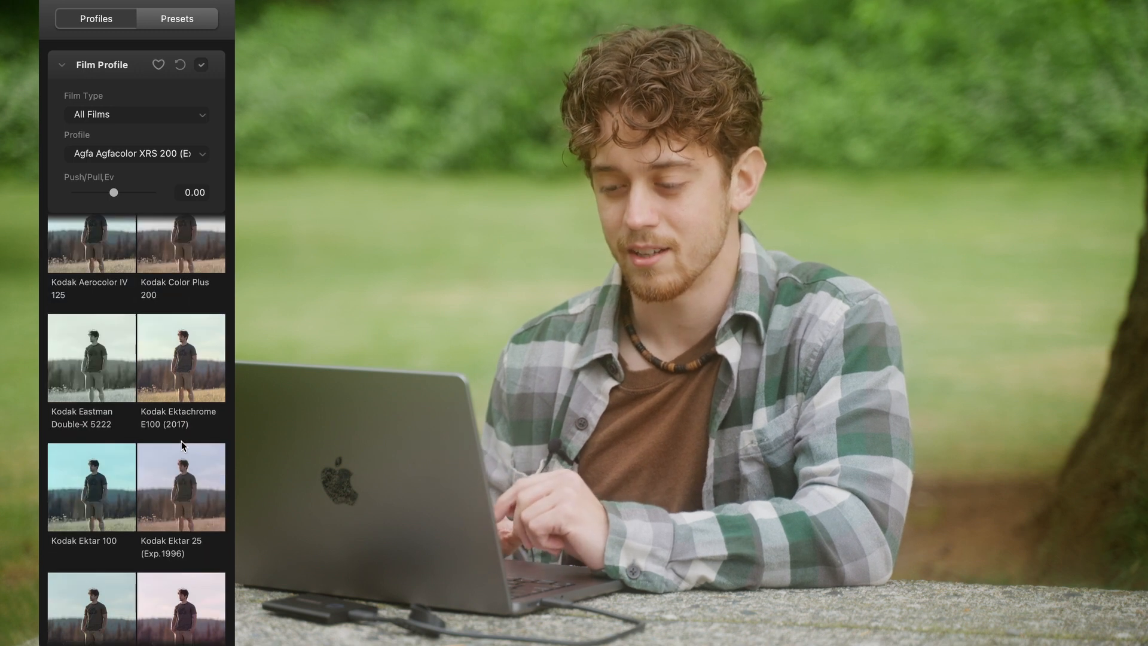
pyautogui.scroll(-12, 181, 440)
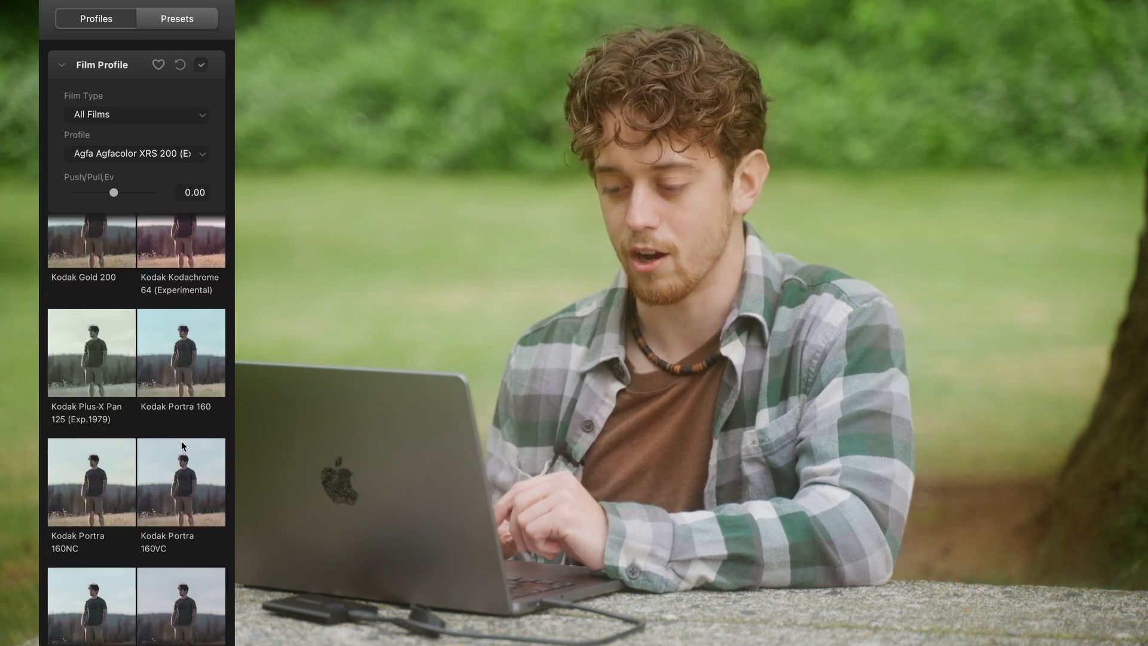
pyautogui.scroll(-3, 181, 440)
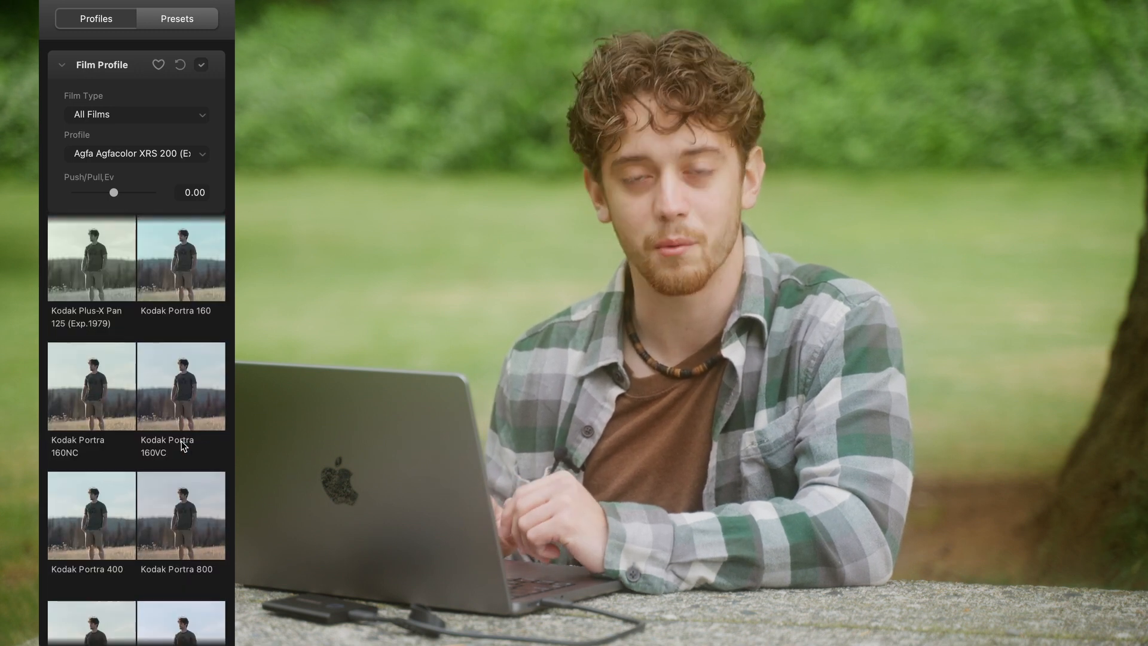
# Compare the Kodak Portra 160VC, 400 and 800 film profiles and apply Kodak Portra 400
pyautogui.click(188, 418)
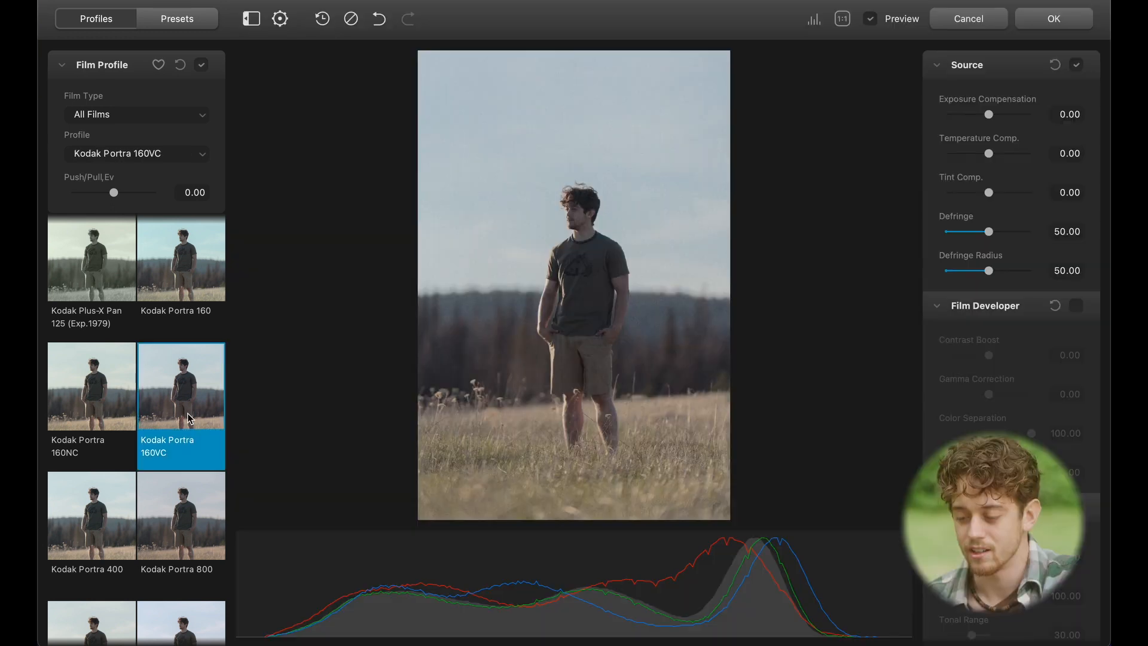
pyautogui.scroll(-3, 127, 436)
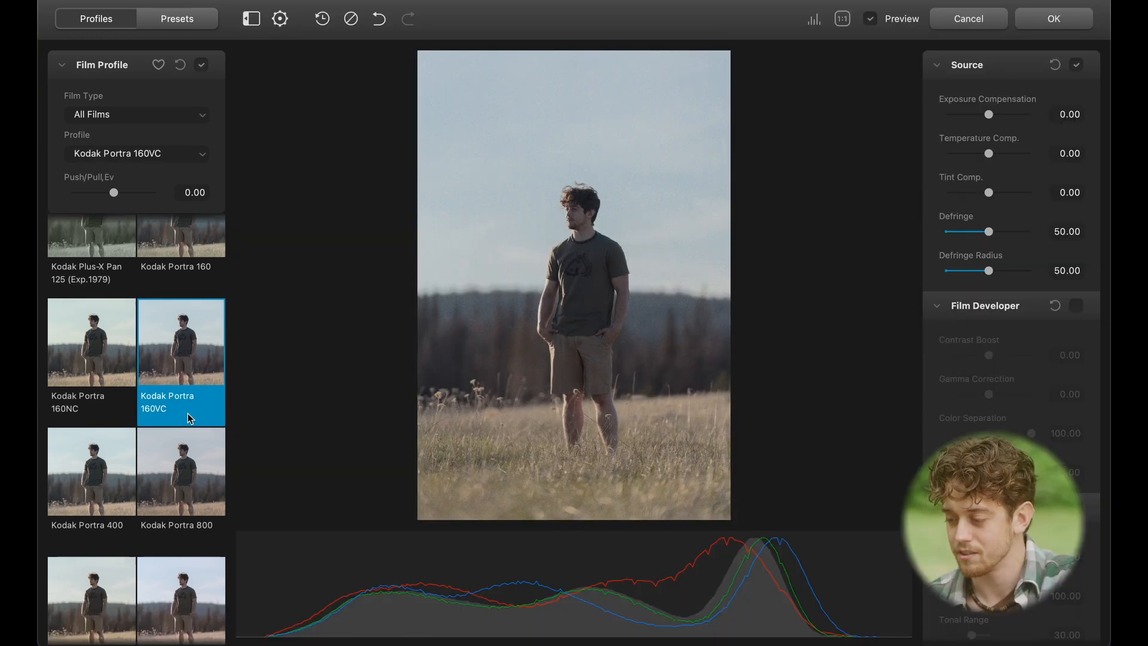
pyautogui.click(125, 440)
pyautogui.scroll(-3, 160, 450)
pyautogui.click(174, 364)
pyautogui.click(115, 340)
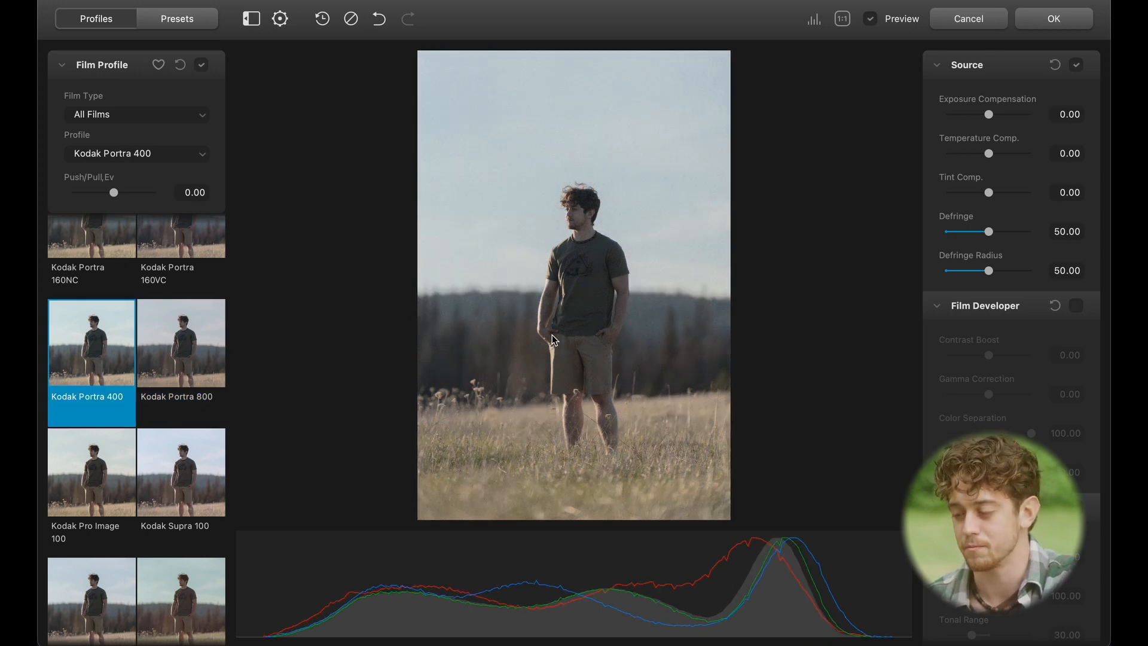
# Set the profile's Push/Pull to 0.33, and the source Exposure Compensation to 0.32 and Temperature Compensation to 13.36
pyautogui.moveTo(114, 195)
pyautogui.mouseDown()
pyautogui.moveTo(158, 198)
pyautogui.moveTo(42, 185)
pyautogui.moveTo(213, 190)
pyautogui.moveTo(88, 180)
pyautogui.moveTo(119, 187)
pyautogui.mouseUp()
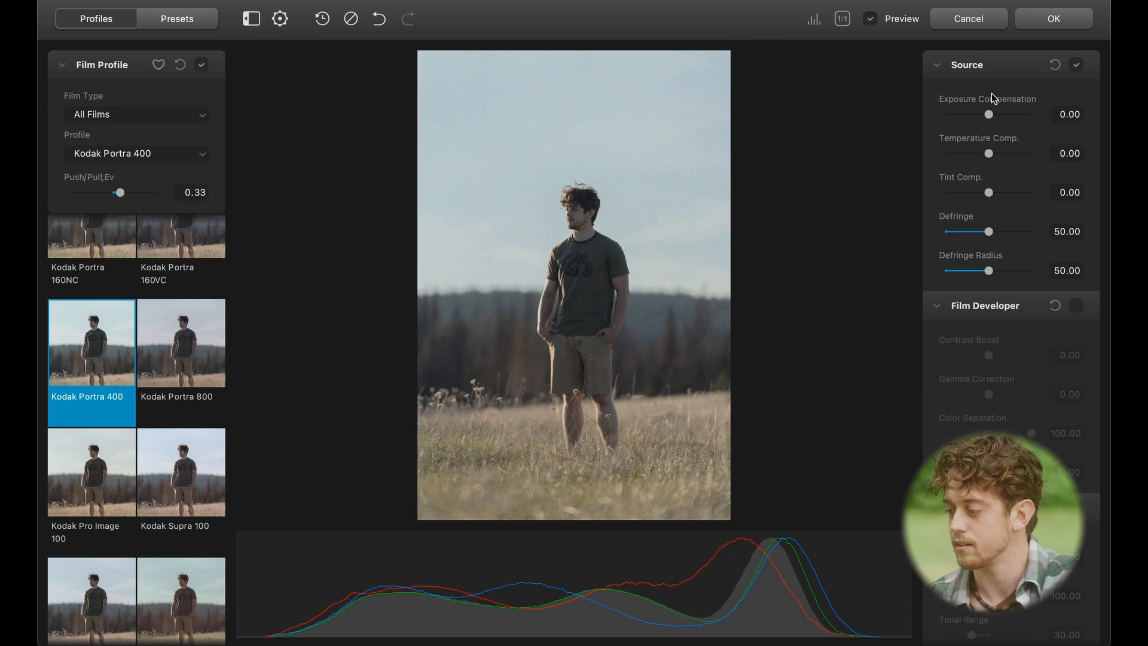
pyautogui.moveTo(989, 118); pyautogui.dragTo(997, 157)
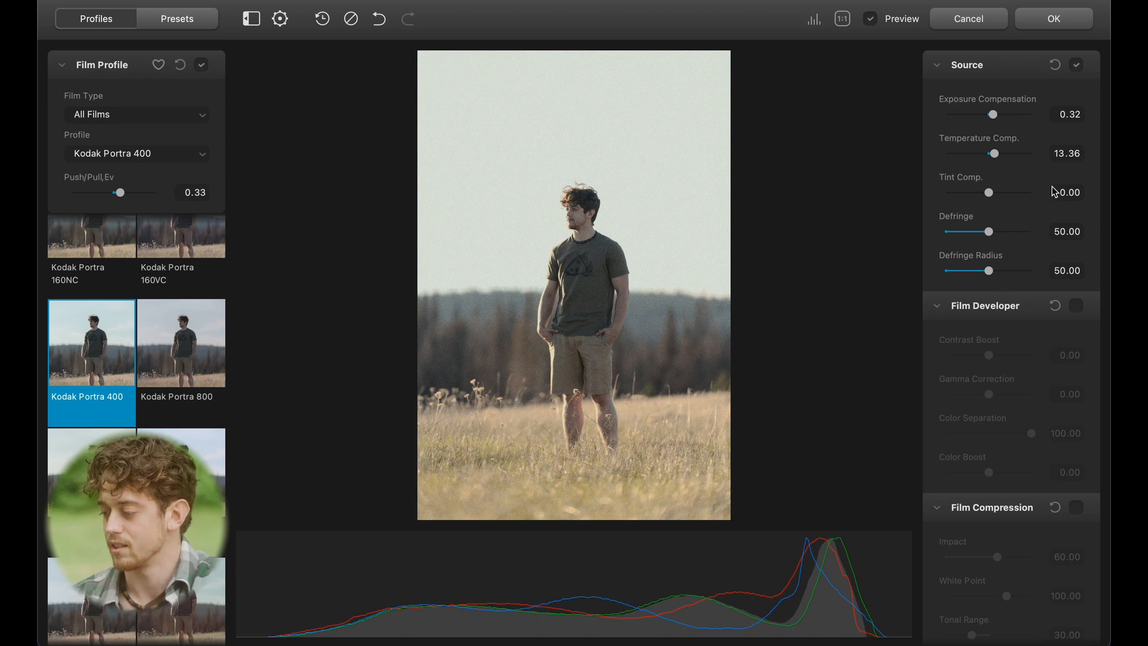
# Enable Film Developer and set its Contrast Boost to 24.88 and Gamma Correction to -18.59
pyautogui.scroll(-2, 1040, 192)
pyautogui.click(1076, 248)
pyautogui.scroll(-1, 1034, 377)
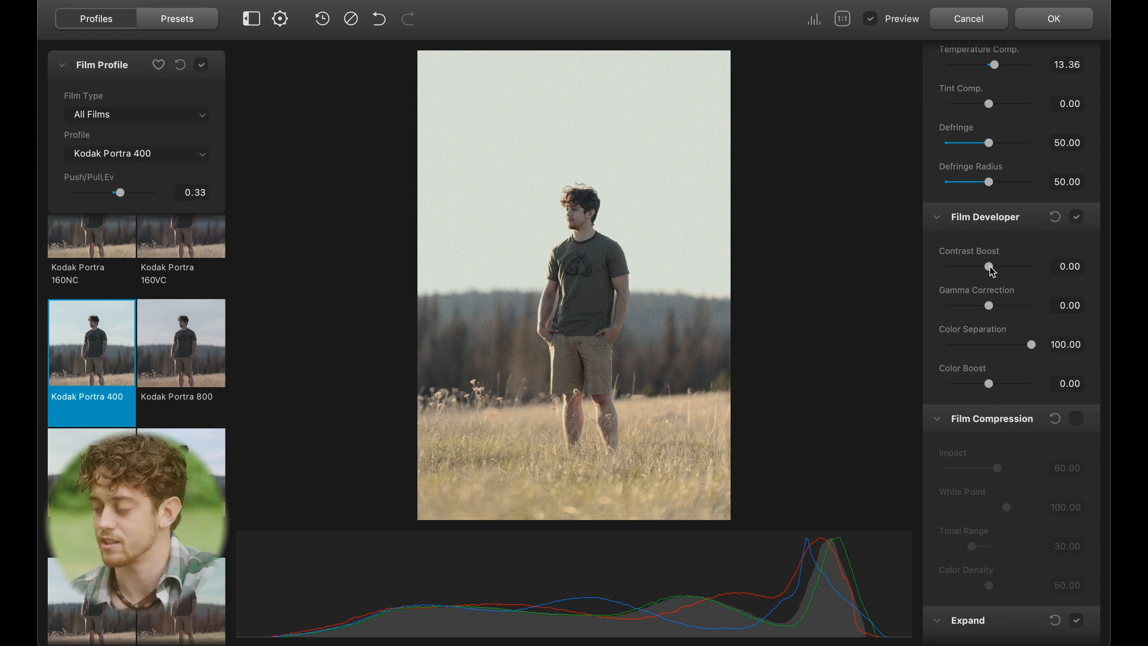
pyautogui.moveTo(989, 267); pyautogui.dragTo(998, 268)
pyautogui.moveTo(990, 308); pyautogui.dragTo(972, 309)
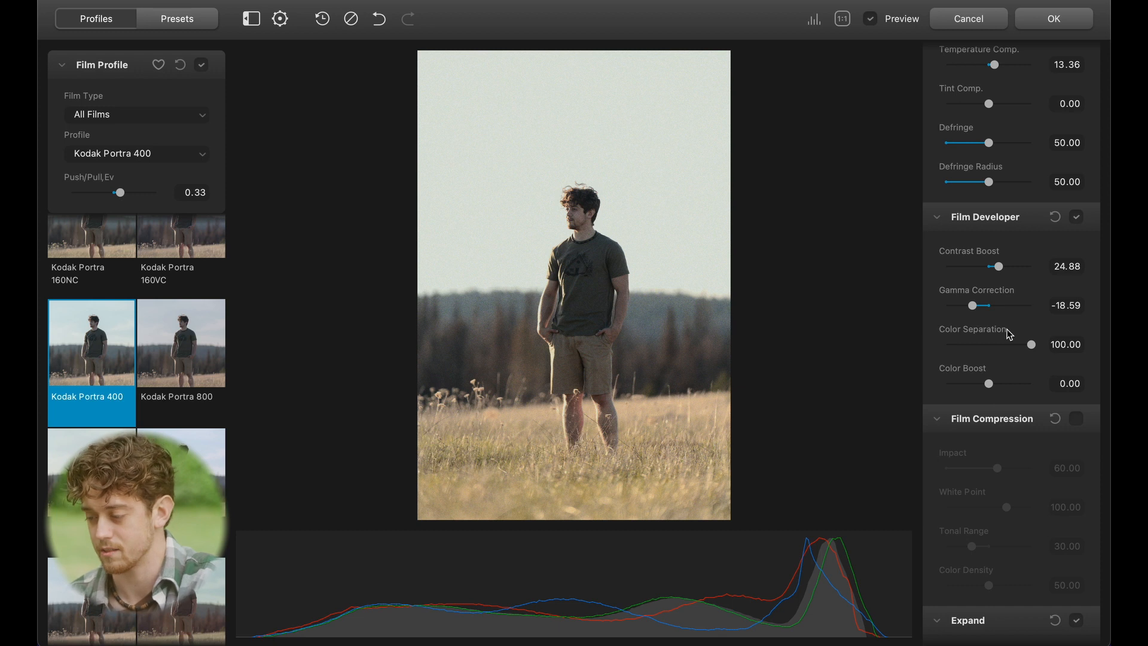
# Try the Color Separation adjustment, keeping it at 100, and set Color Boost to 6.51
pyautogui.scroll(-1, 988, 425)
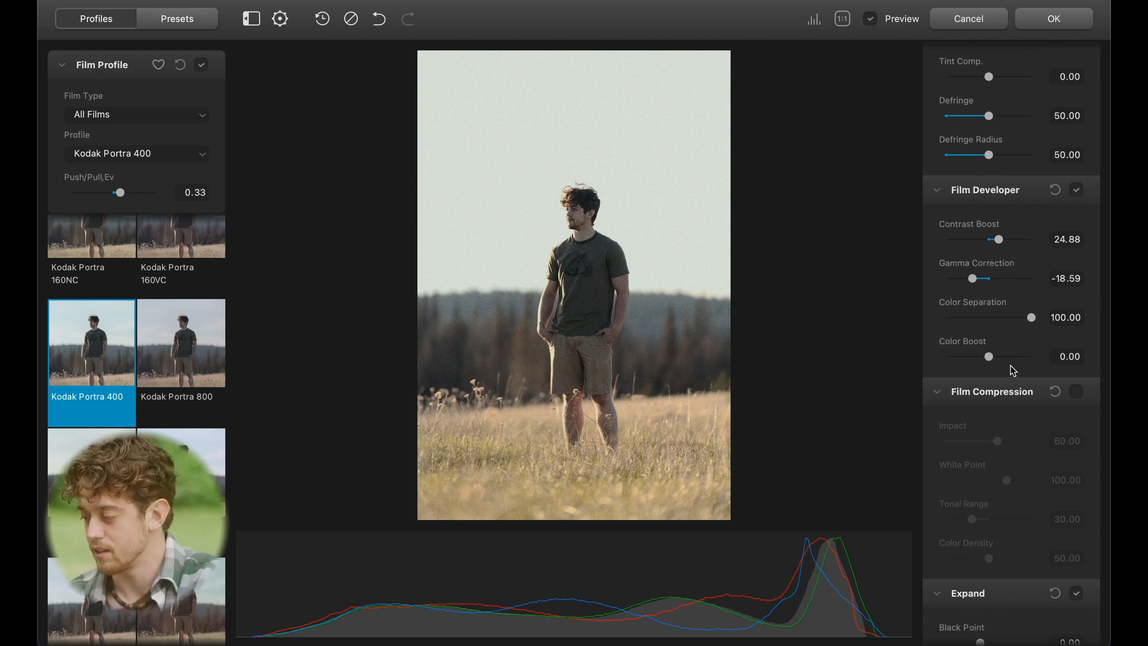
pyautogui.moveTo(1033, 323)
pyautogui.mouseDown()
pyautogui.moveTo(909, 325)
pyautogui.moveTo(1040, 333)
pyautogui.mouseUp()
pyautogui.moveTo(989, 360)
pyautogui.mouseDown()
pyautogui.moveTo(941, 353)
pyautogui.moveTo(1069, 372)
pyautogui.moveTo(993, 364)
pyautogui.mouseUp()
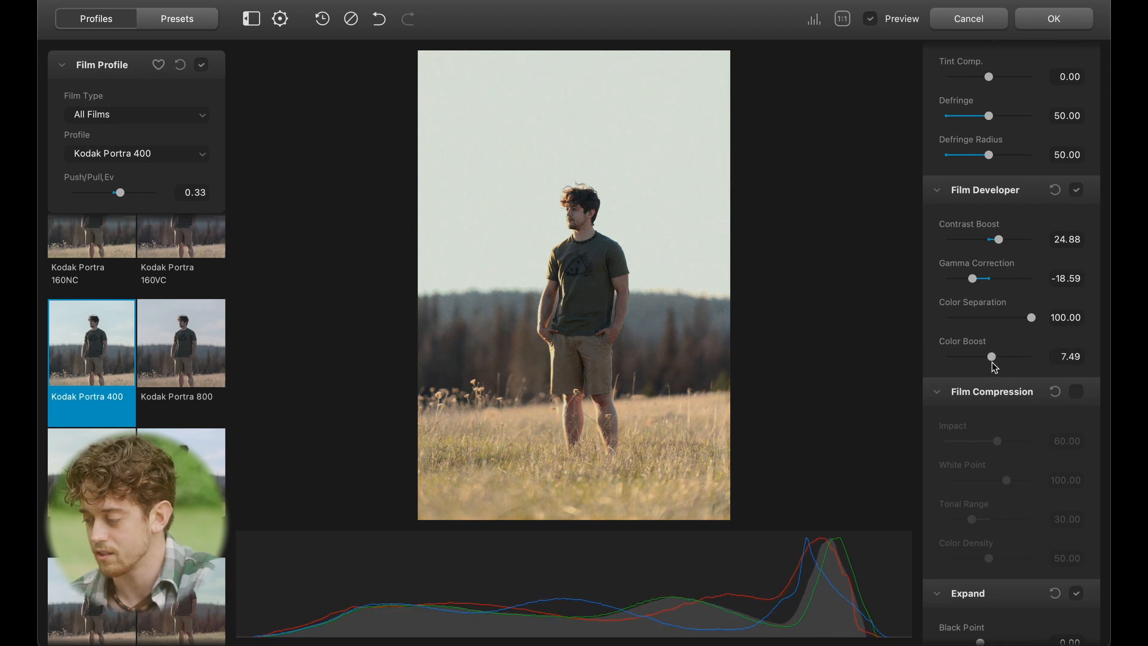
pyautogui.moveTo(999, 364); pyautogui.dragTo(993, 367)
# Enable Film Compression and set its Impact to 59.50 and White Point to 96.56
pyautogui.click(1076, 394)
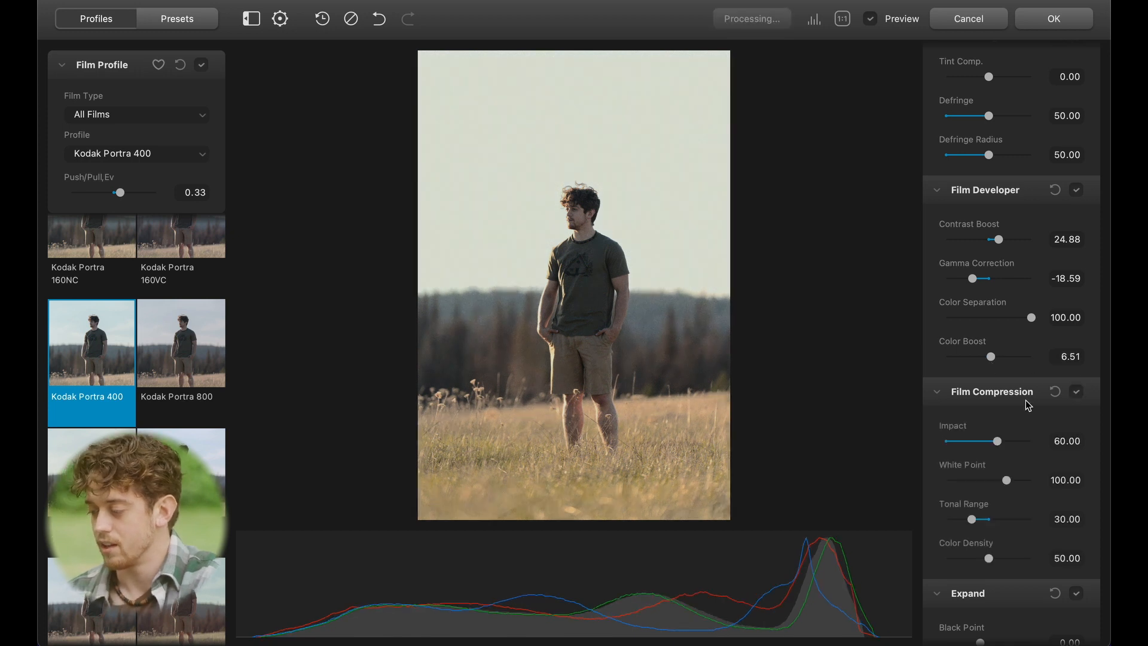
pyautogui.scroll(-2, 1025, 402)
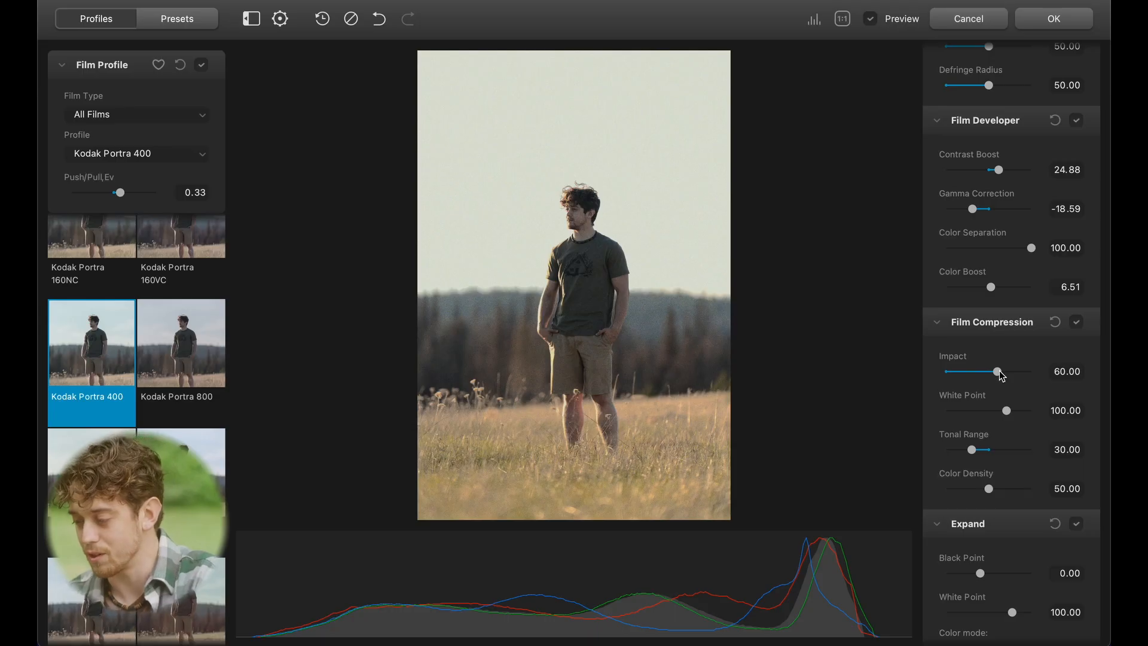
pyautogui.moveTo(1001, 374)
pyautogui.mouseDown()
pyautogui.moveTo(1017, 376)
pyautogui.moveTo(1001, 380)
pyautogui.mouseUp()
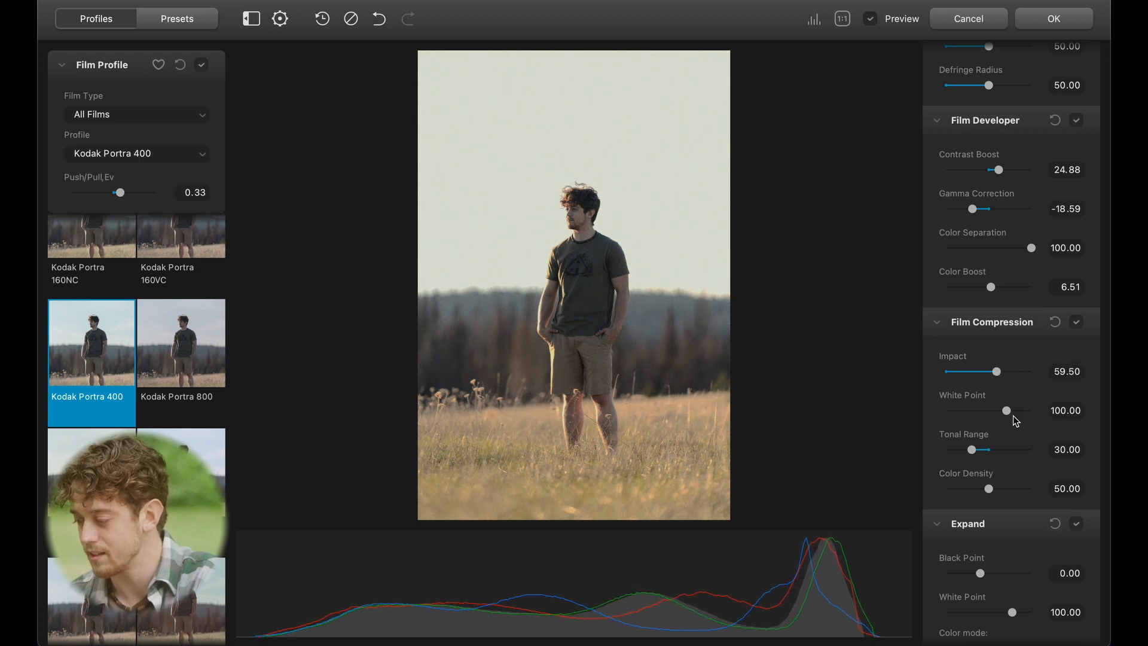
pyautogui.moveTo(1008, 412)
pyautogui.mouseDown()
pyautogui.moveTo(1036, 419)
pyautogui.moveTo(1004, 420)
pyautogui.mouseUp()
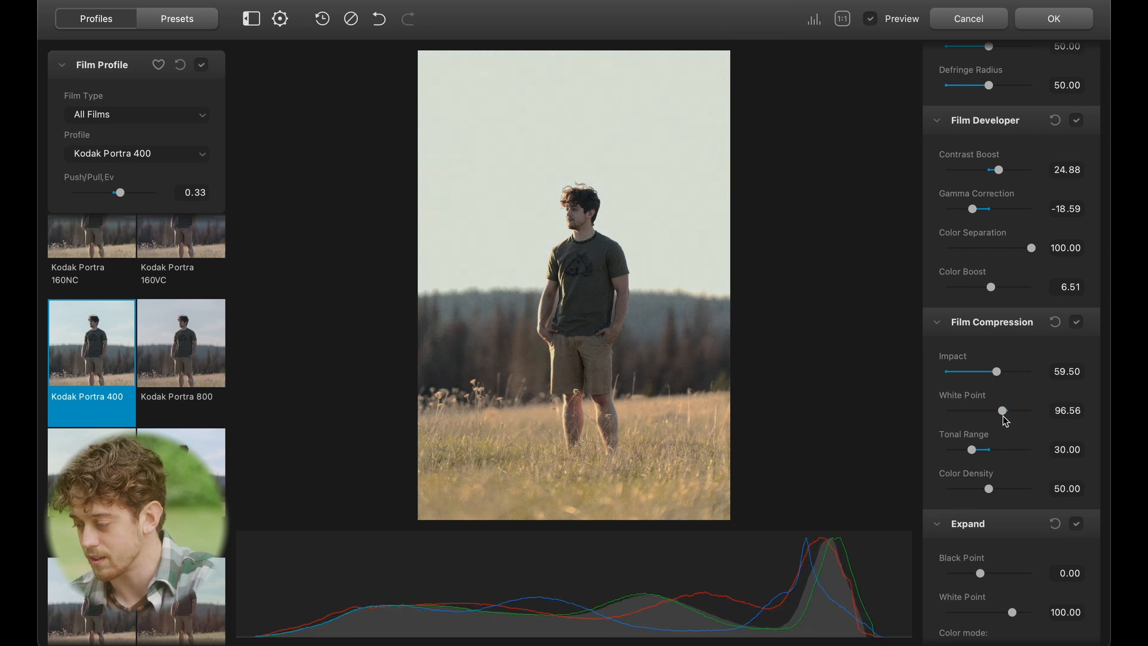
# Set the Expand section's Black Point to 7.07
pyautogui.scroll(-3, 1009, 447)
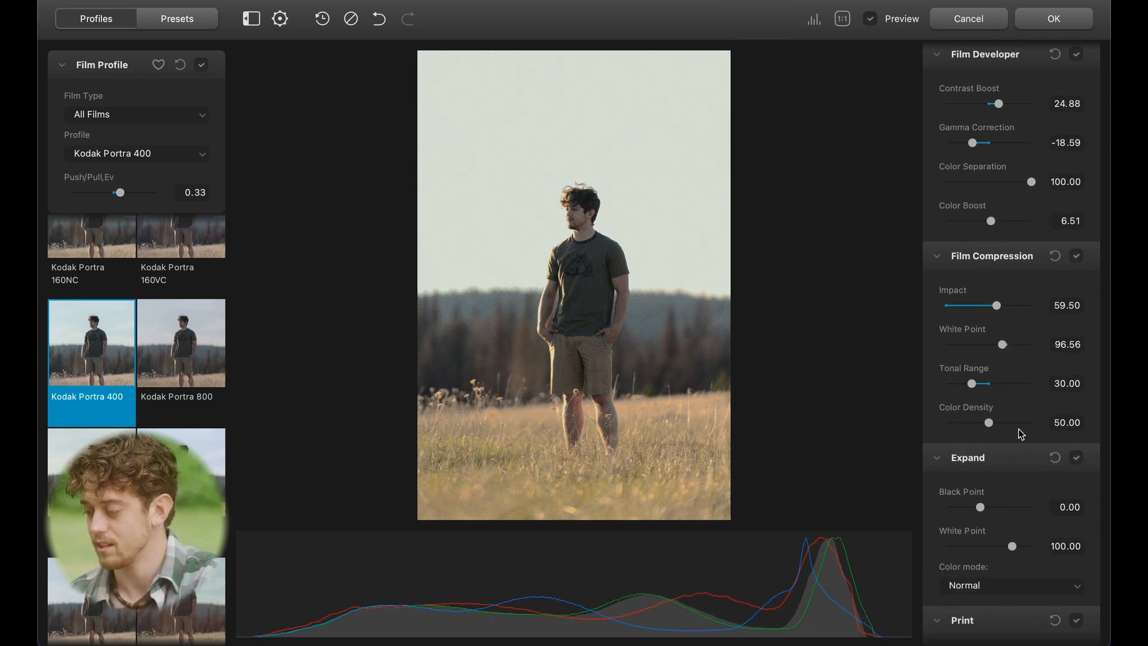
pyautogui.scroll(-1, 1024, 429)
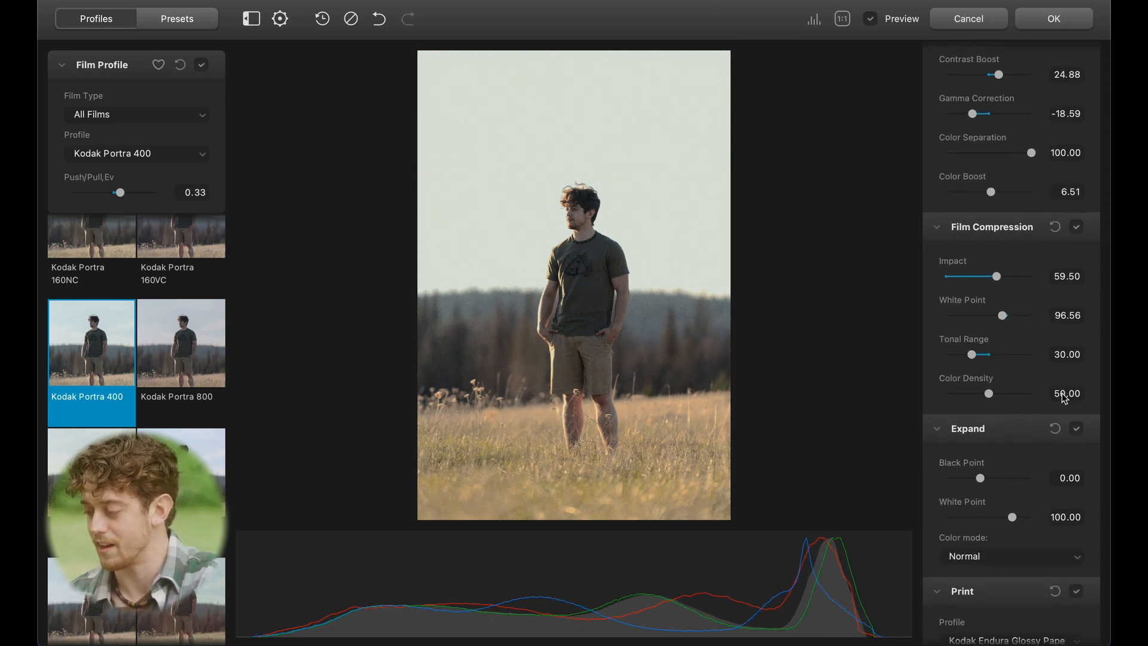
pyautogui.scroll(-1, 1064, 398)
pyautogui.scroll(-5, 1032, 426)
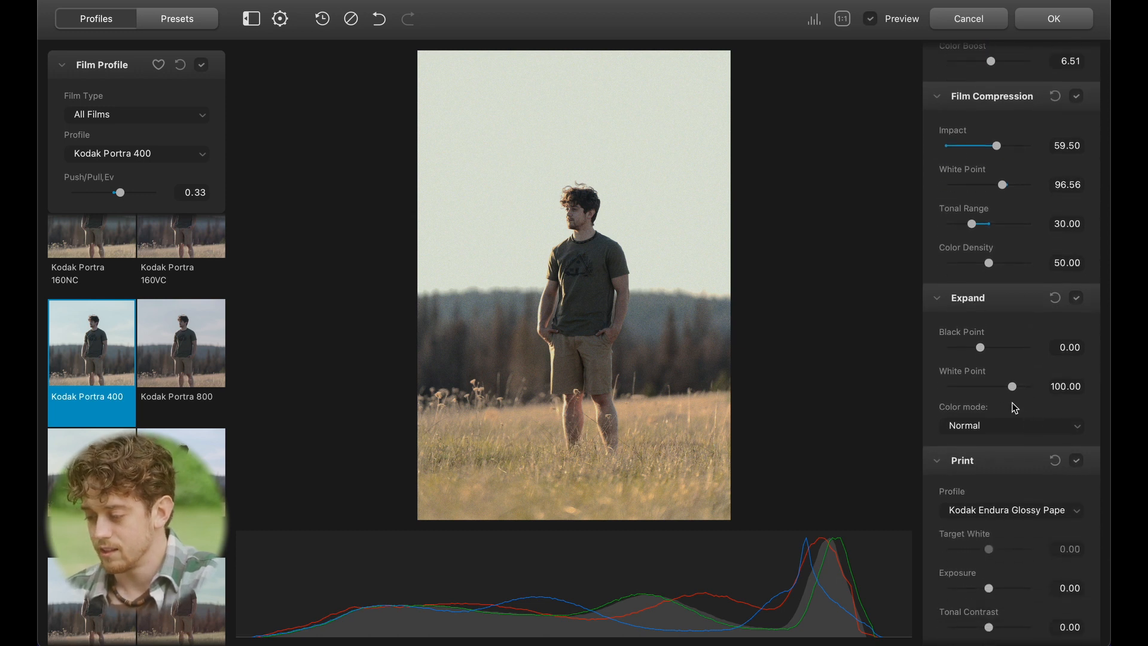
pyautogui.moveTo(981, 351); pyautogui.dragTo(992, 354)
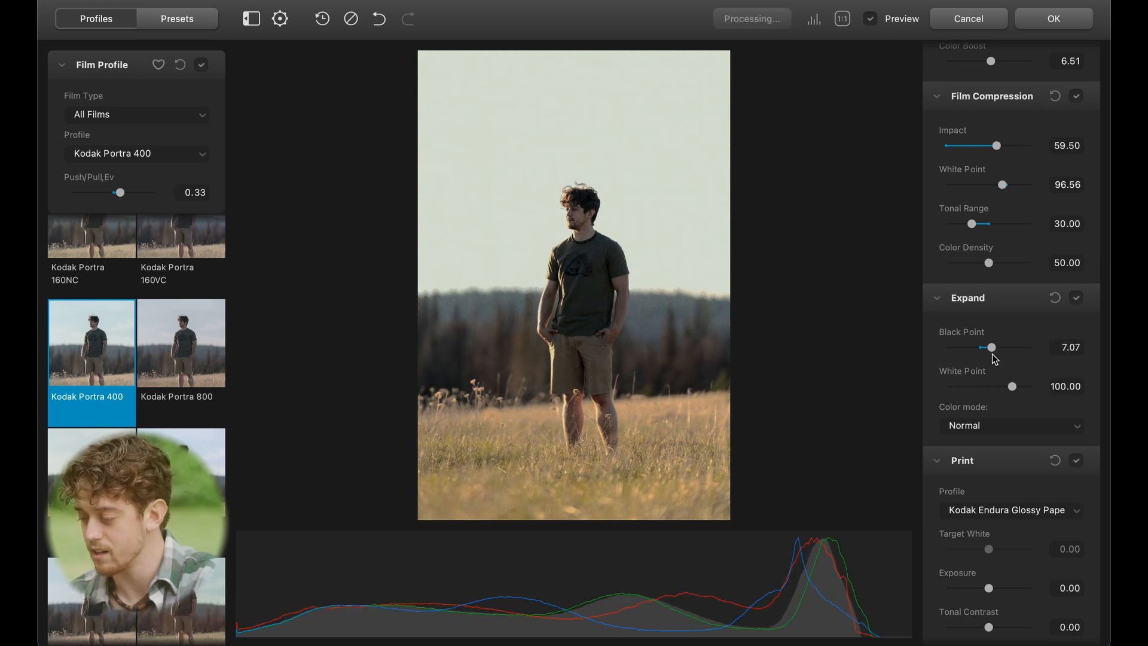
# Try the Linear and Cineon Film Log profiles for the Print stage
pyautogui.scroll(-1, 989, 372)
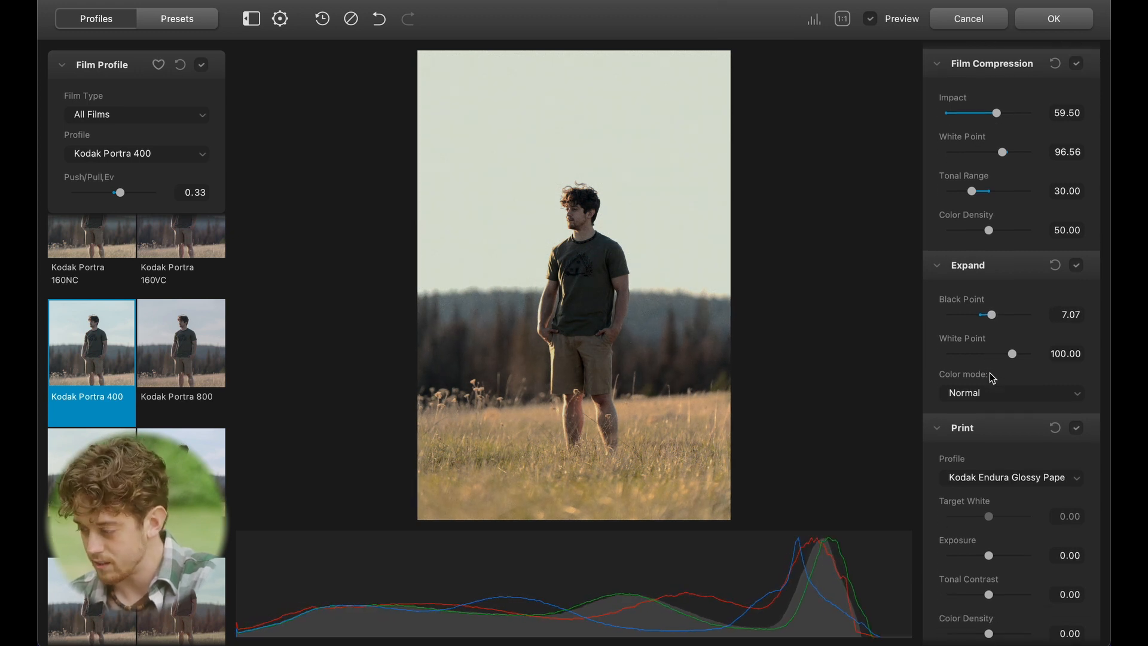
pyautogui.scroll(-4, 989, 371)
pyautogui.scroll(-1, 991, 362)
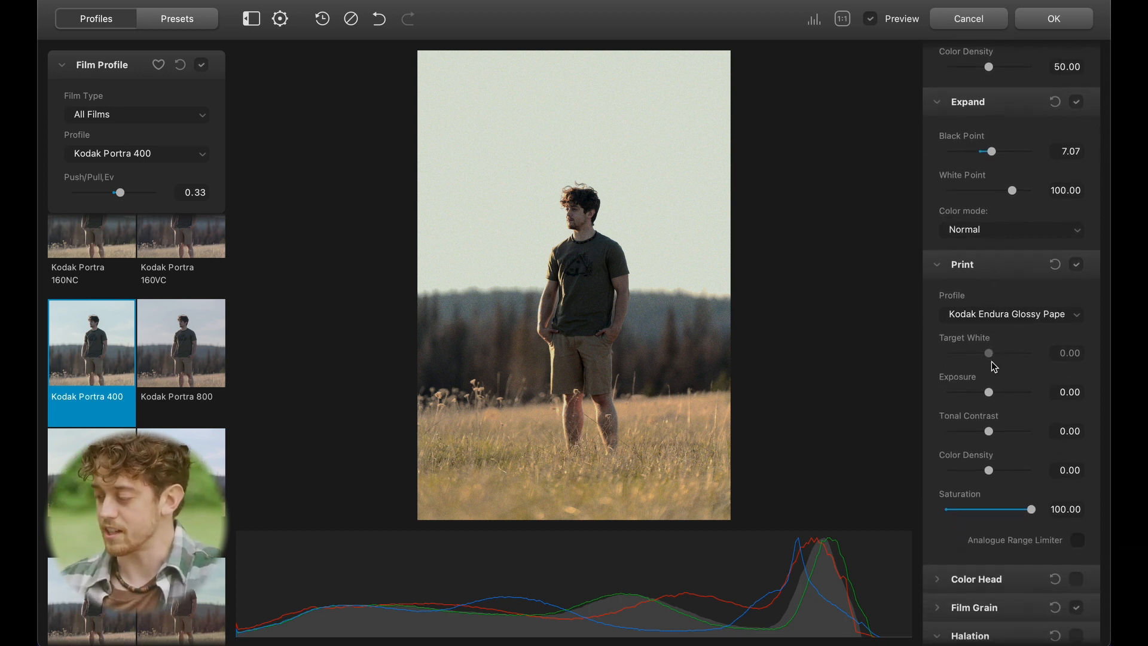
pyautogui.click(1027, 320)
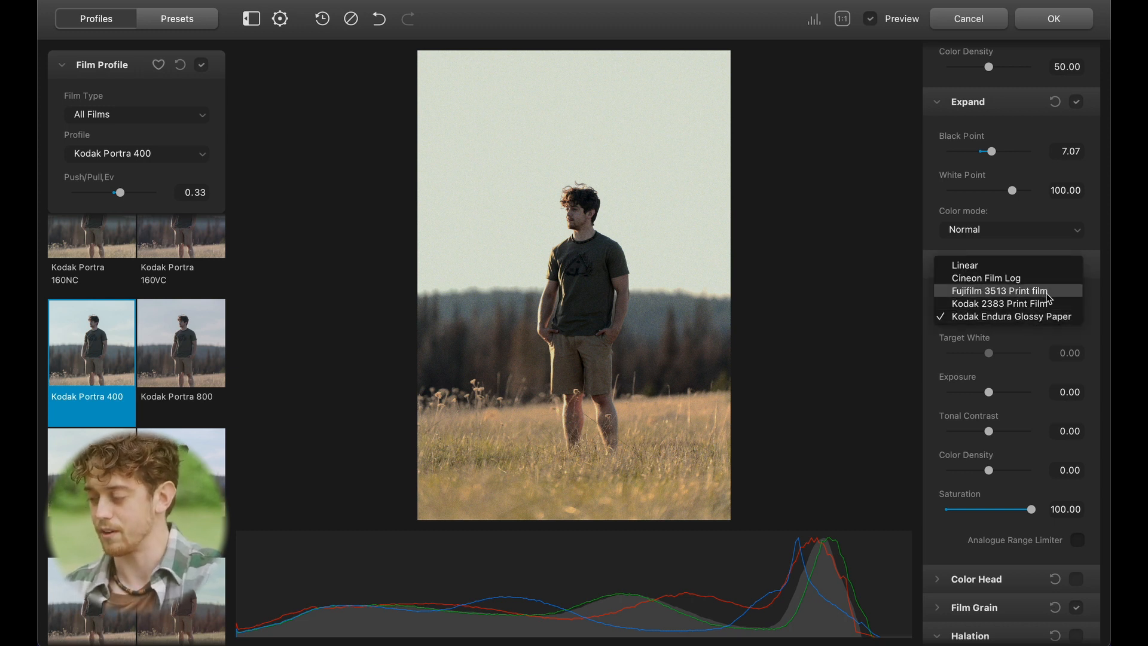
pyautogui.click(1013, 266)
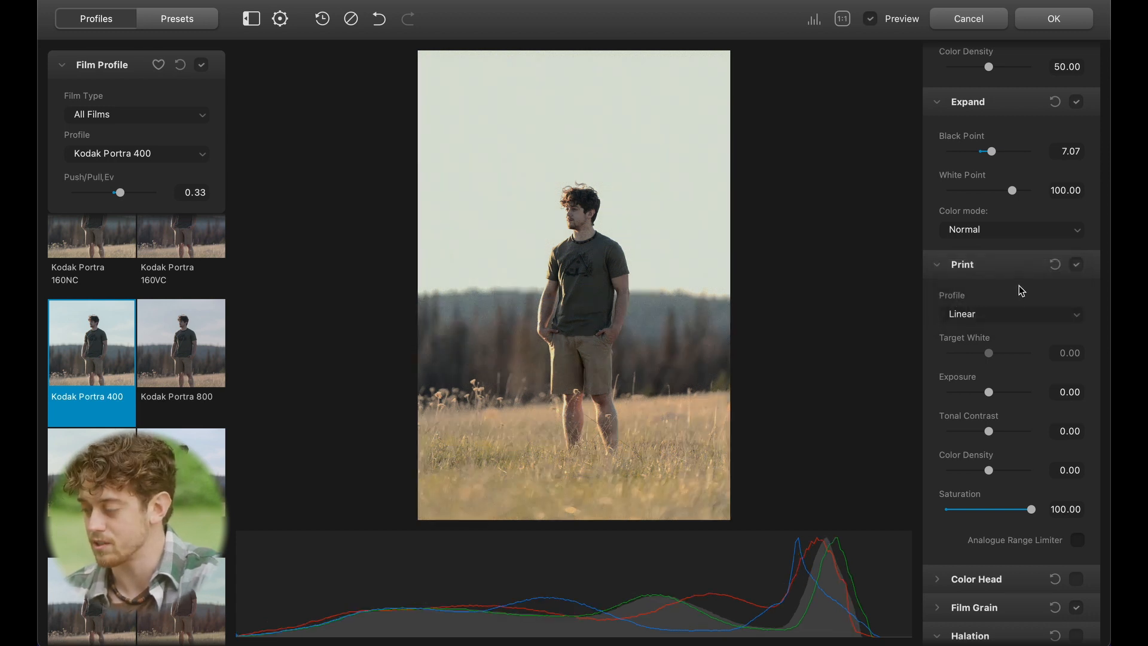
pyautogui.click(992, 320)
pyautogui.click(992, 329)
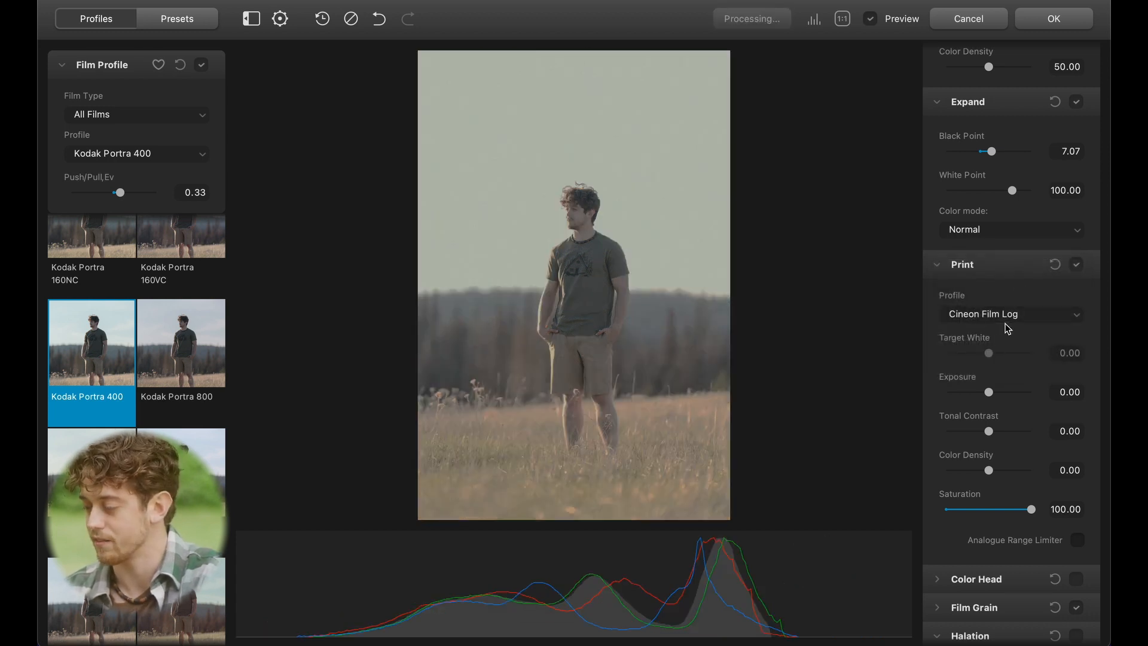
# Try the Fujifilm 3513 Print film and Kodak 2383 Print Film profiles, and return the Print profile to Kodak Endura Glossy Paper
pyautogui.click(1007, 322)
pyautogui.click(1008, 329)
pyautogui.click(1009, 323)
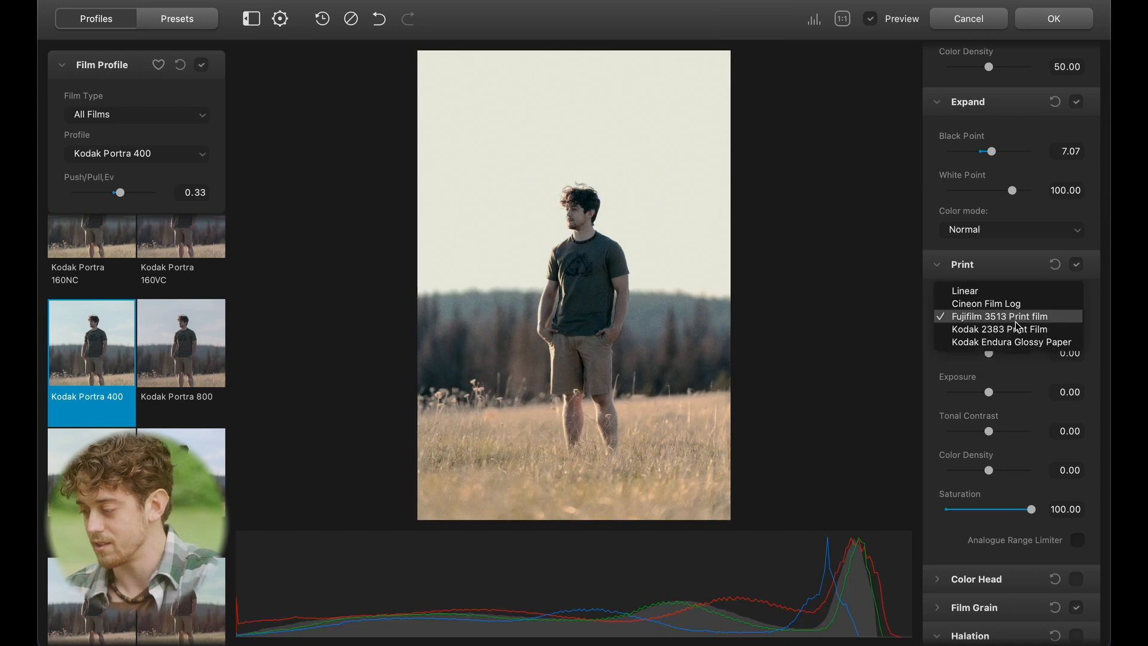
pyautogui.click(1010, 327)
pyautogui.click(1007, 326)
pyautogui.click(998, 329)
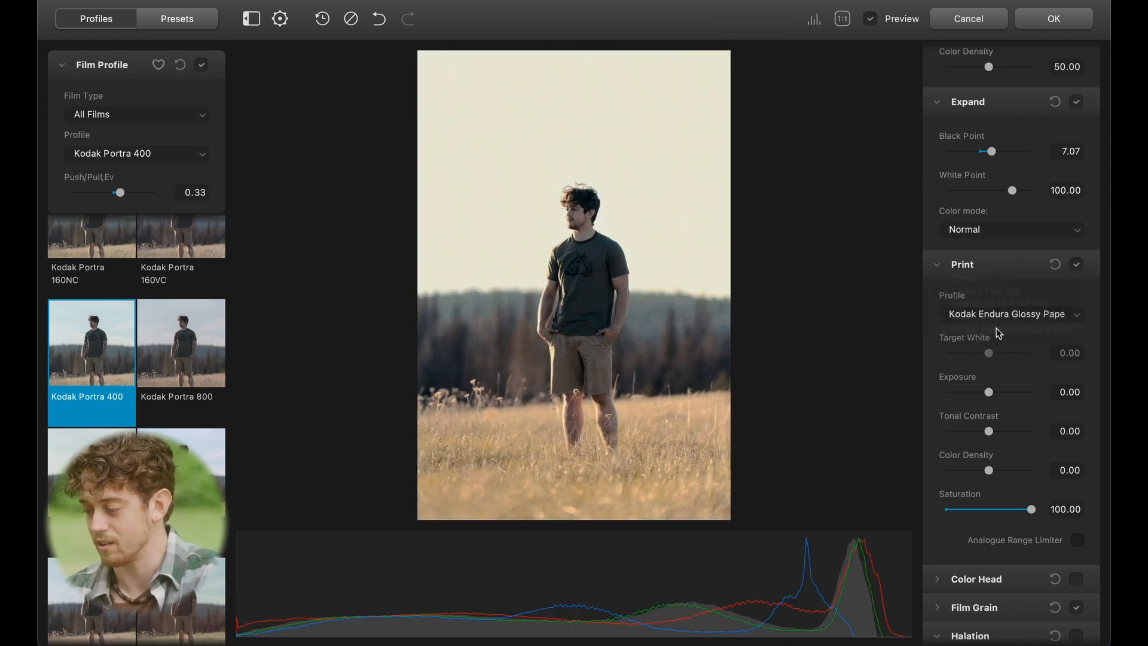
pyautogui.click(1003, 317)
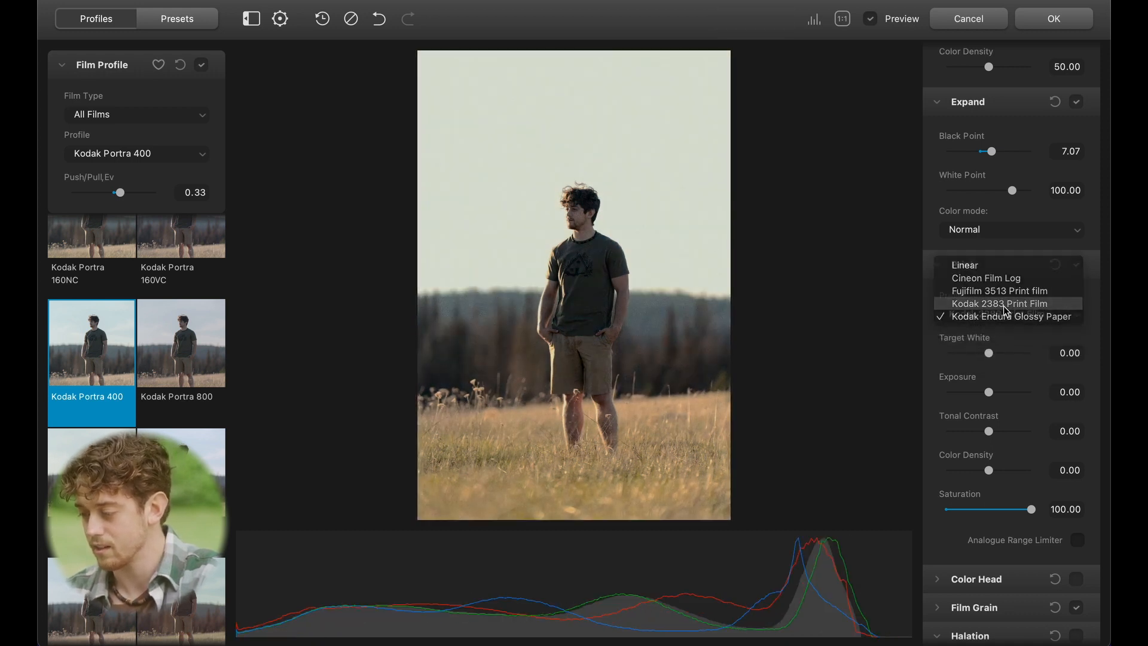
pyautogui.click(1004, 307)
pyautogui.click(1005, 324)
pyautogui.click(1005, 328)
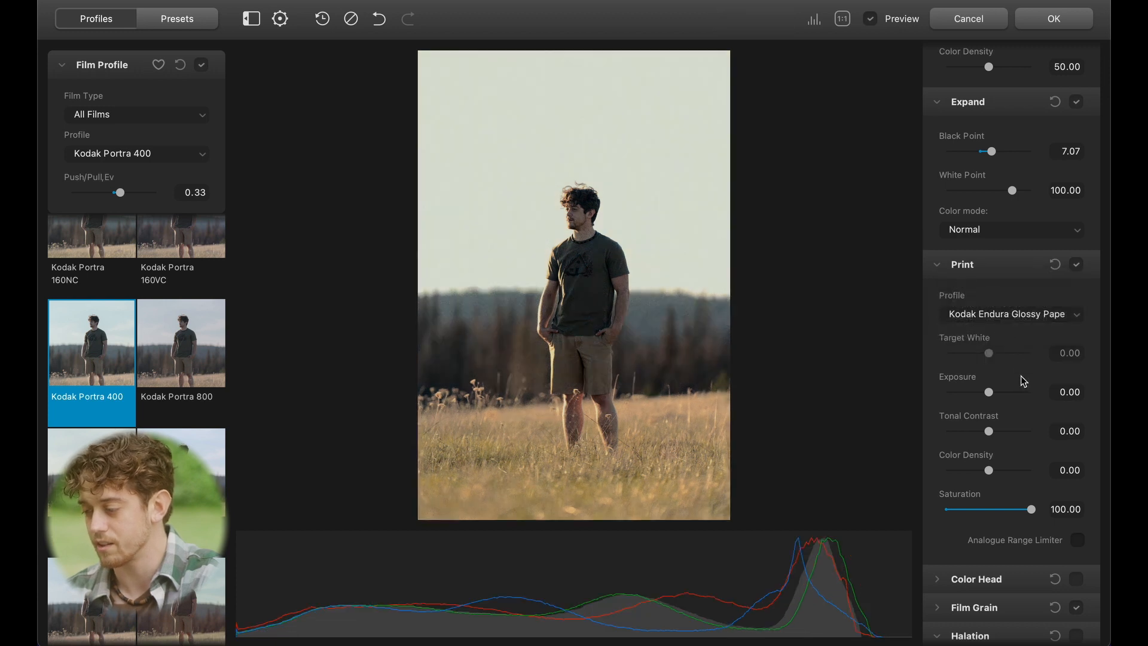
# Try a Print Exposure of 1.61 and reset it to 0
pyautogui.scroll(-1, 997, 444)
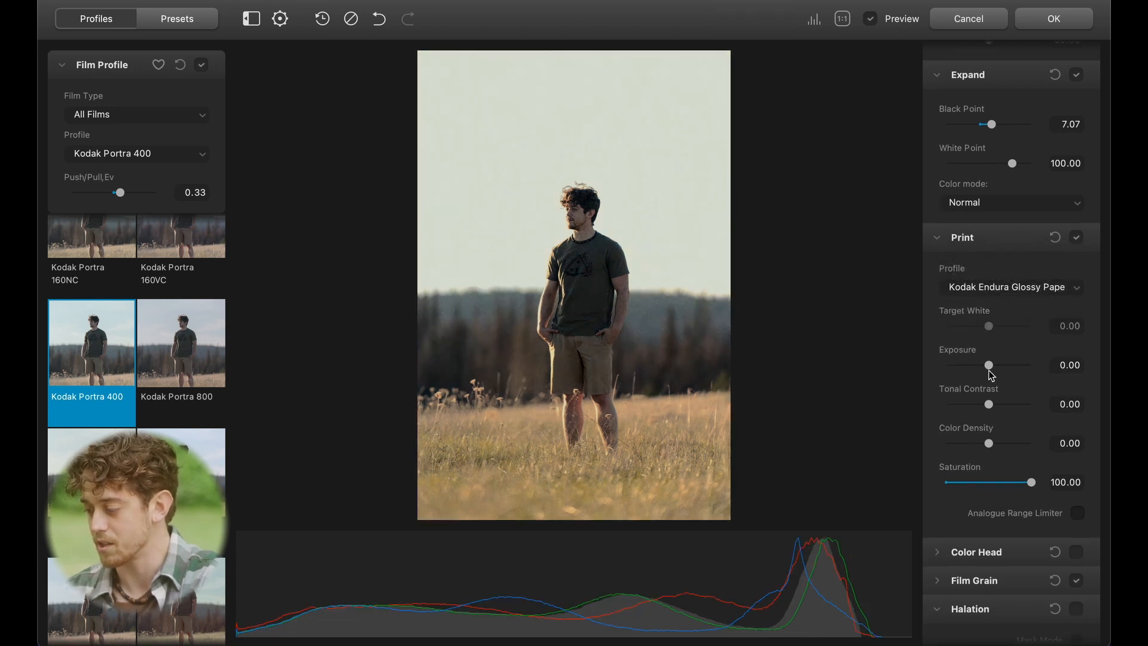
pyautogui.moveTo(990, 368); pyautogui.dragTo(1010, 368)
pyautogui.scroll(4, 1011, 367)
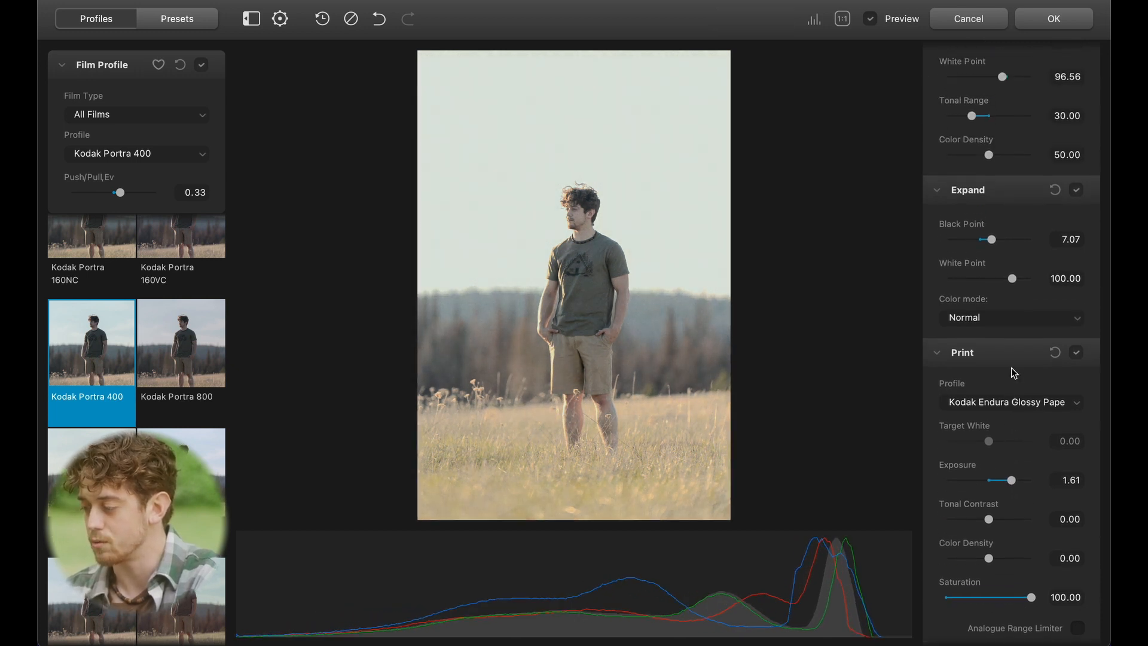
pyautogui.scroll(2, 1013, 371)
pyautogui.scroll(-3, 1029, 353)
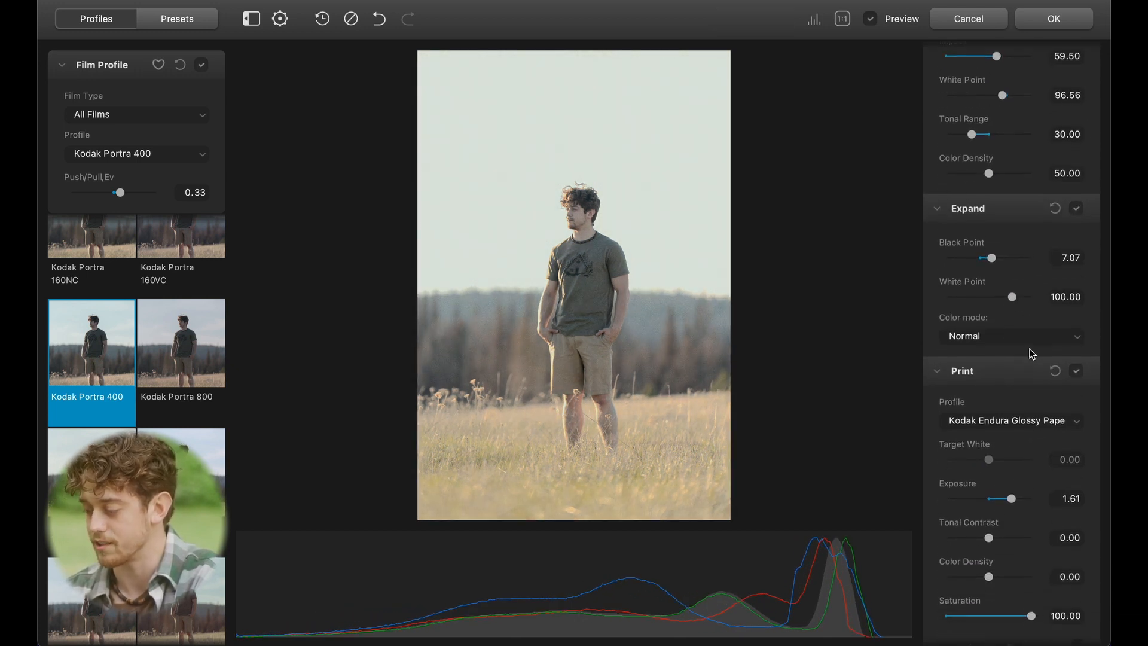
pyautogui.scroll(-1, 1031, 354)
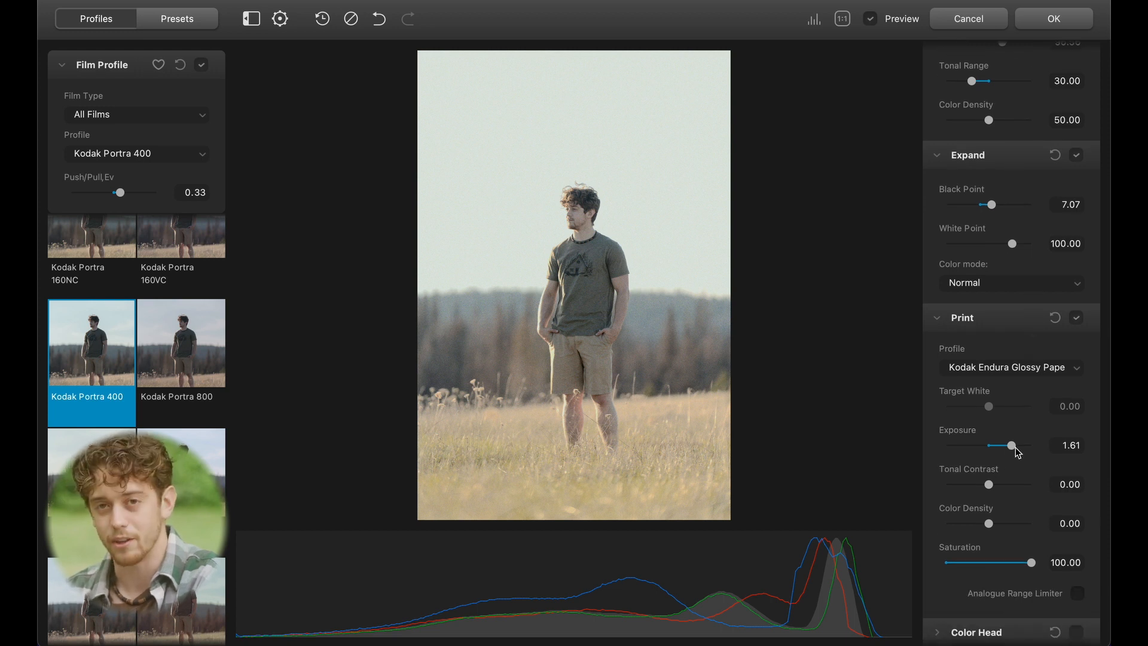
pyautogui.moveTo(1009, 446); pyautogui.dragTo(1000, 447)
pyautogui.doubleClick(999, 447)
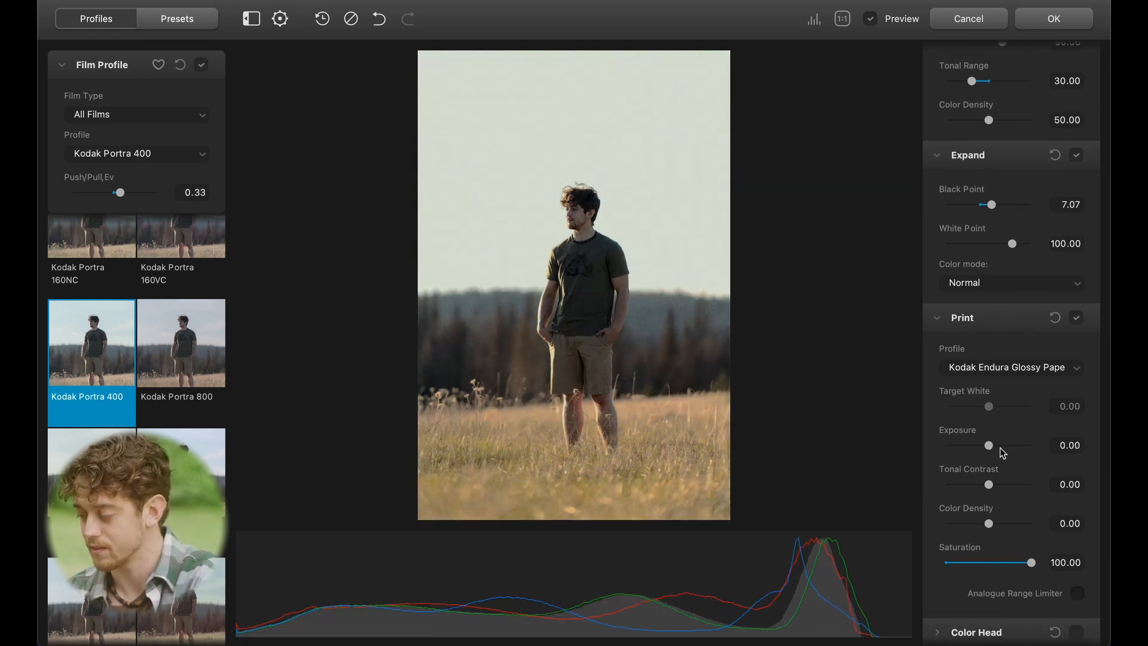
# Enable Color Head and set Cyan-Red to 6.71, Magenta-Green to -1.93 and Yellow-Blue to -4.73
pyautogui.scroll(-5, 1023, 453)
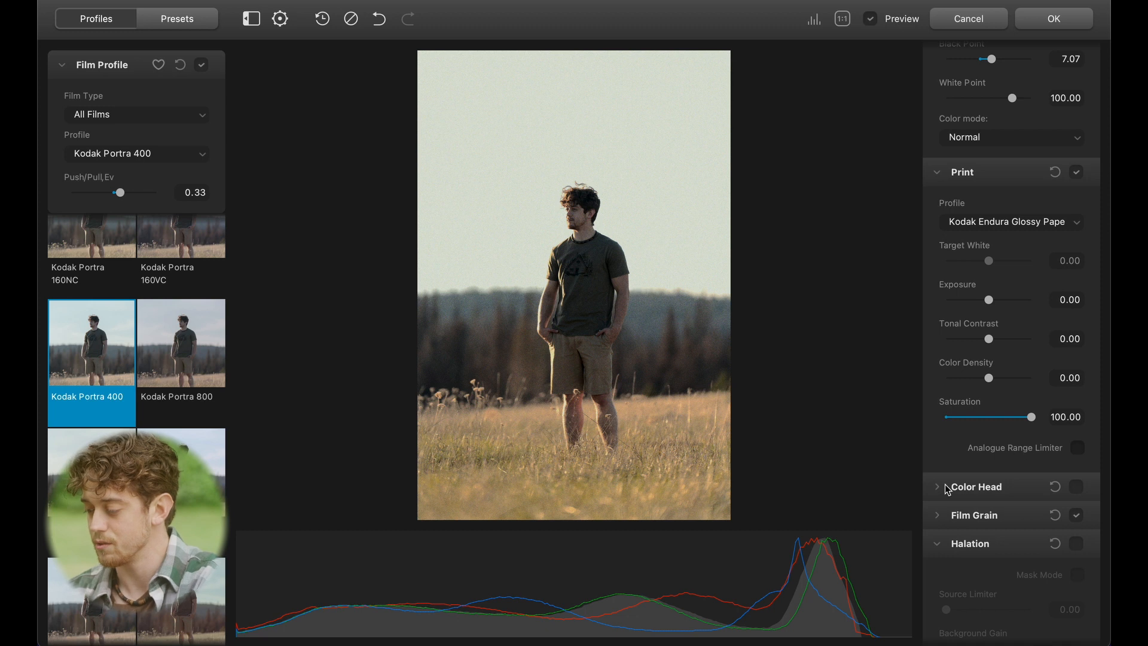
pyautogui.click(937, 486)
pyautogui.scroll(-4, 938, 486)
pyautogui.click(1076, 366)
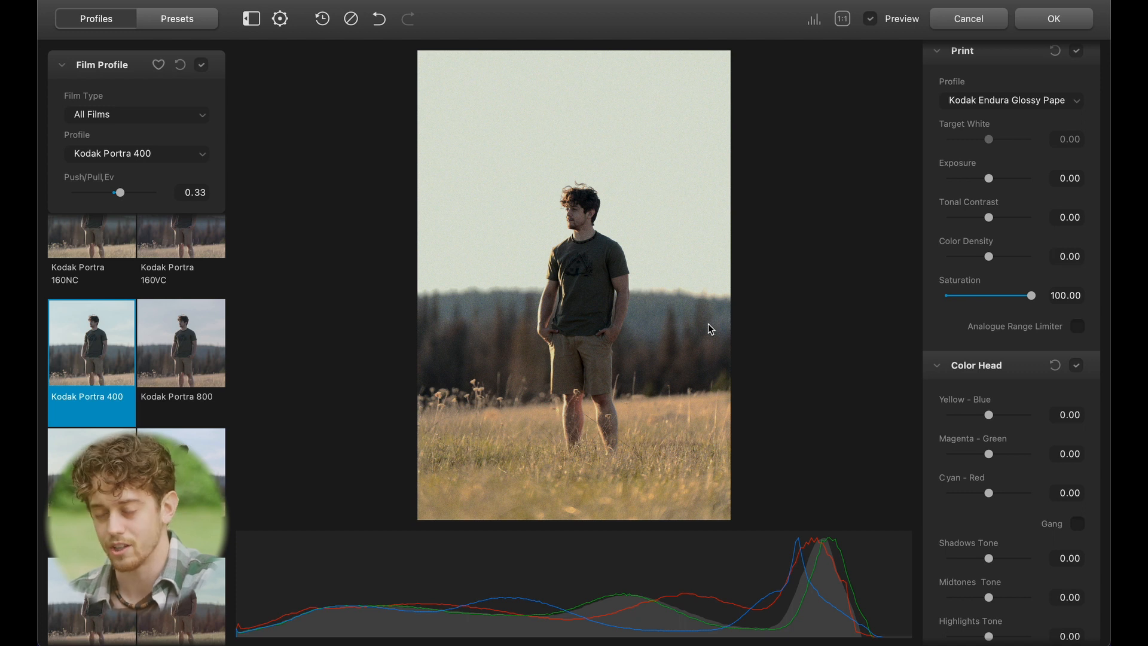
pyautogui.scroll(-1, 990, 429)
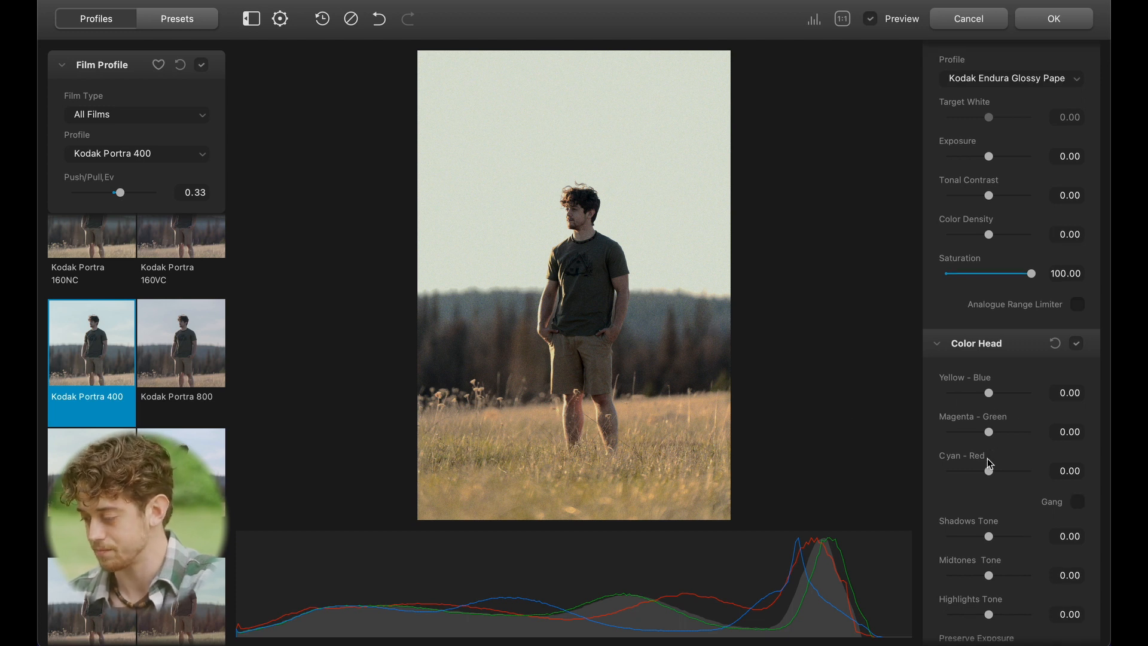
pyautogui.click(988, 471)
pyautogui.moveTo(990, 476); pyautogui.dragTo(996, 477)
pyautogui.moveTo(989, 431); pyautogui.dragTo(988, 436)
pyautogui.moveTo(988, 394); pyautogui.dragTo(987, 397)
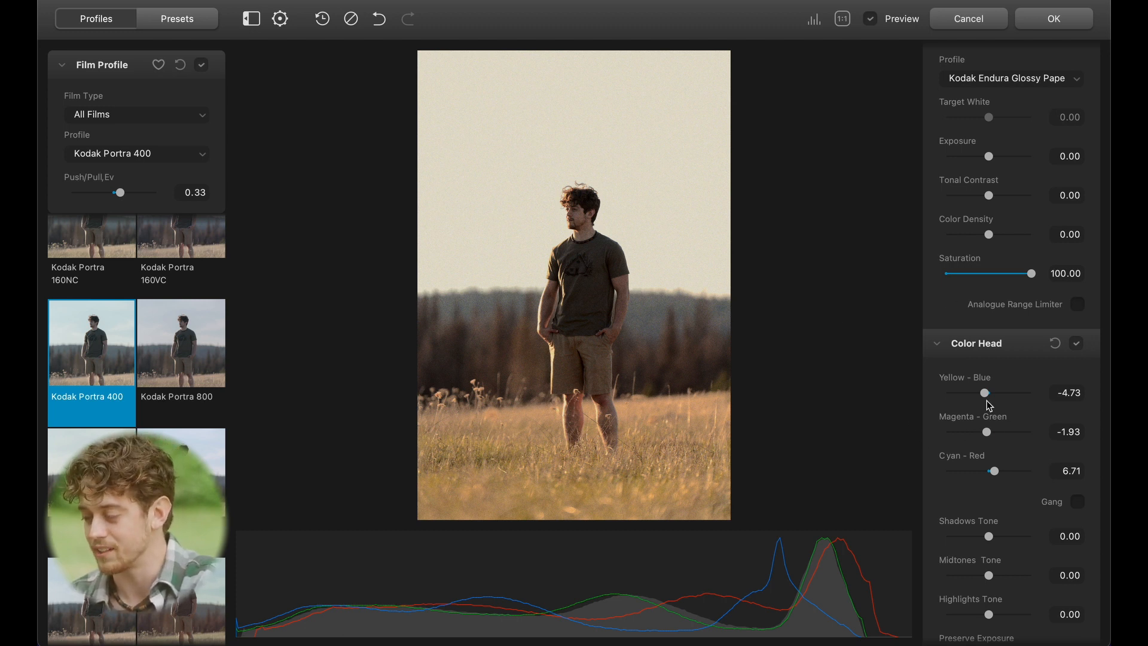
# Refine the Color Head balance to Yellow-Blue -8.39, Magenta-Green -1.59 and Cyan-Red 7.56
pyautogui.scroll(-1, 977, 418)
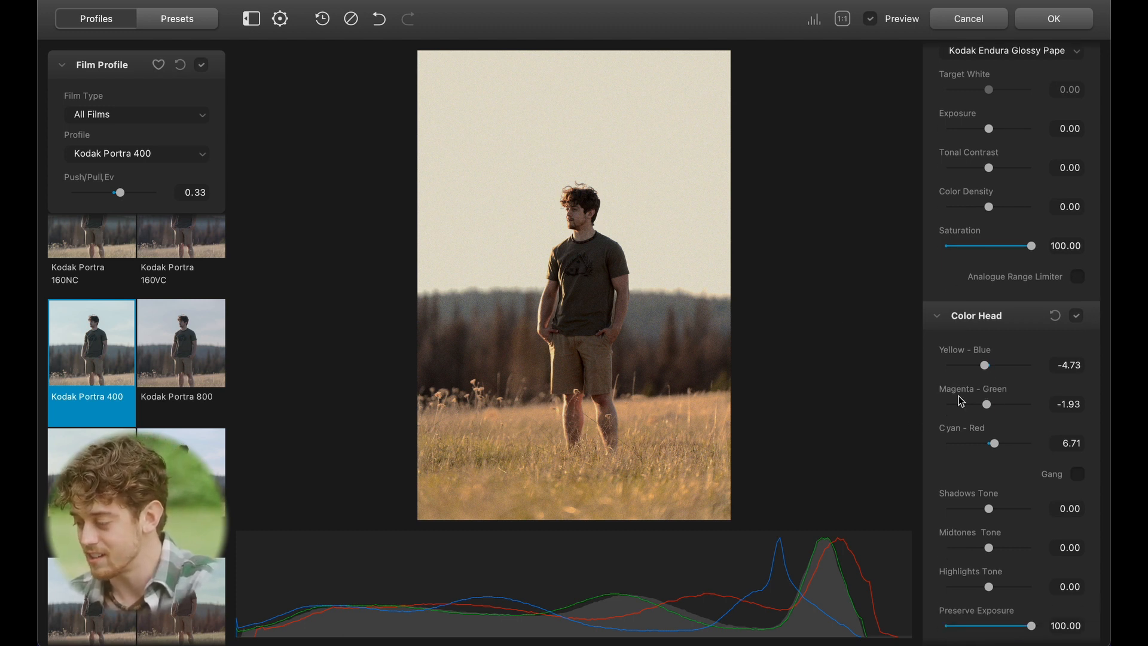
pyautogui.moveTo(985, 366); pyautogui.dragTo(982, 365)
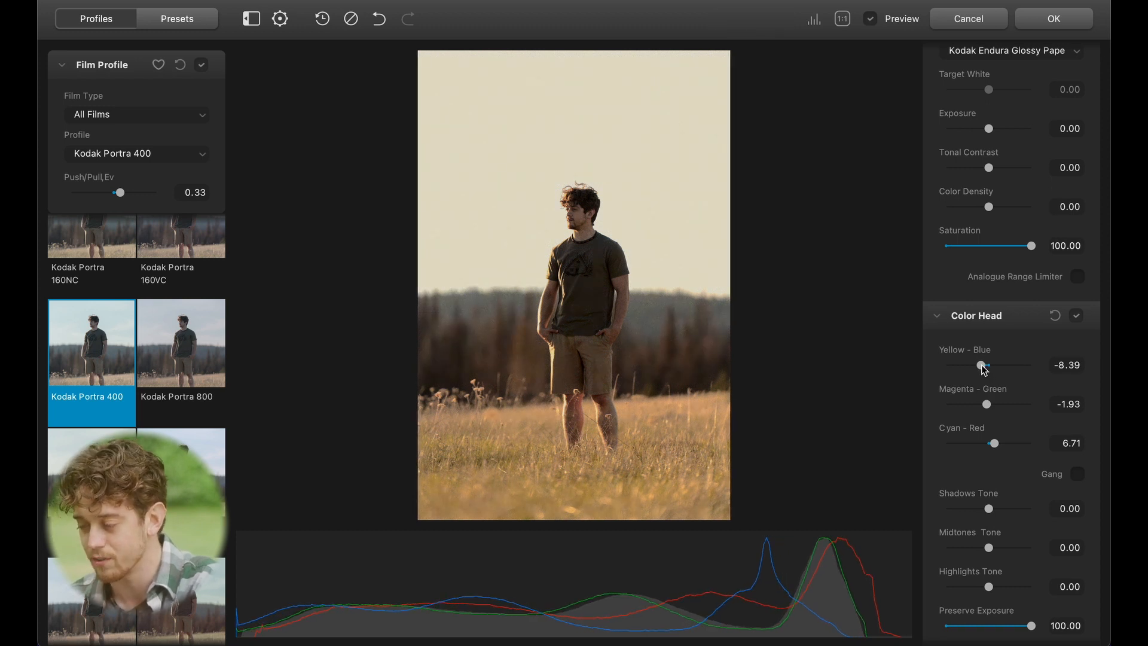
pyautogui.moveTo(988, 405); pyautogui.dragTo(987, 405)
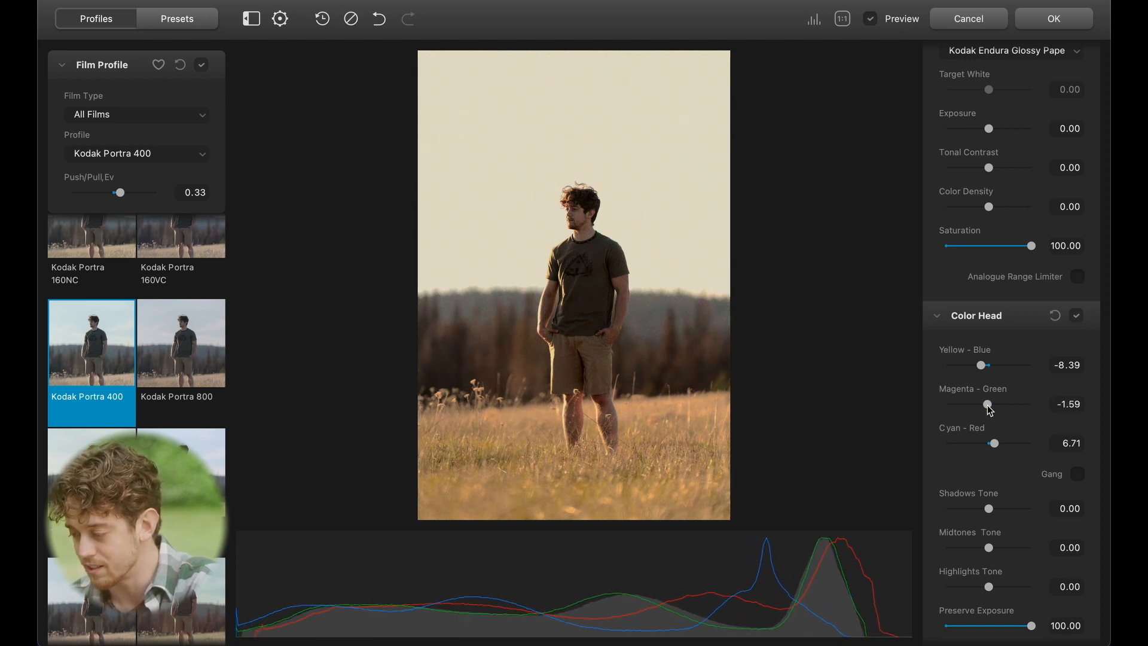
pyautogui.moveTo(996, 446); pyautogui.dragTo(996, 450)
# Try the Color Head's Shadows Tone and Highlights Tone at their lowest extremes, resetting each to 0
pyautogui.scroll(-5, 995, 446)
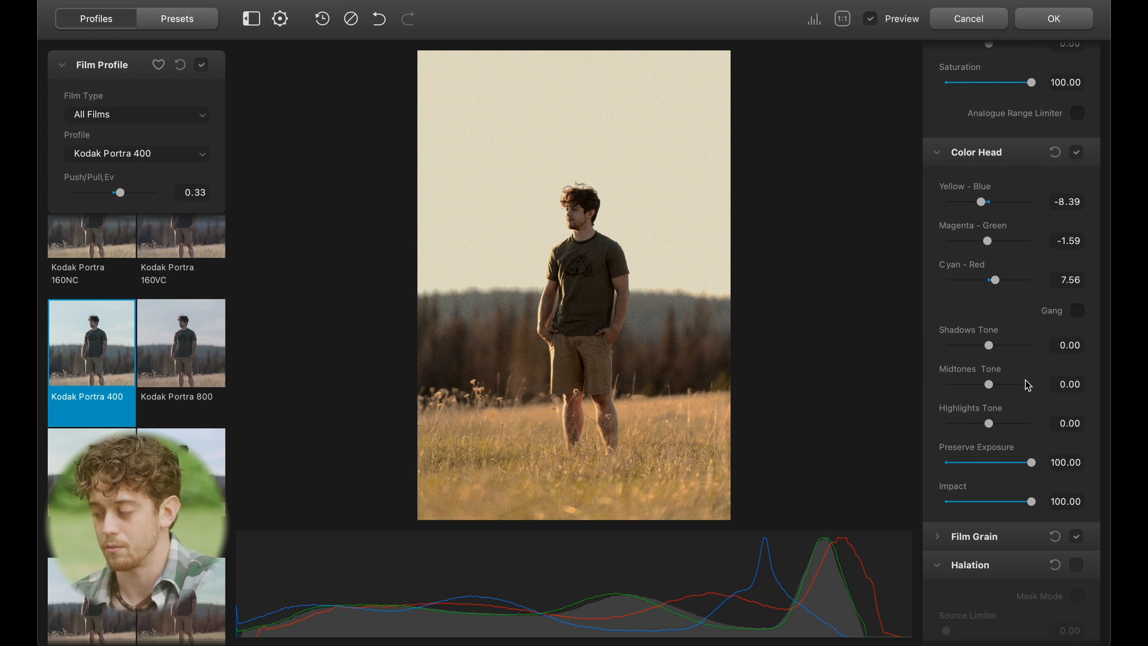
pyautogui.moveTo(990, 344); pyautogui.dragTo(898, 349)
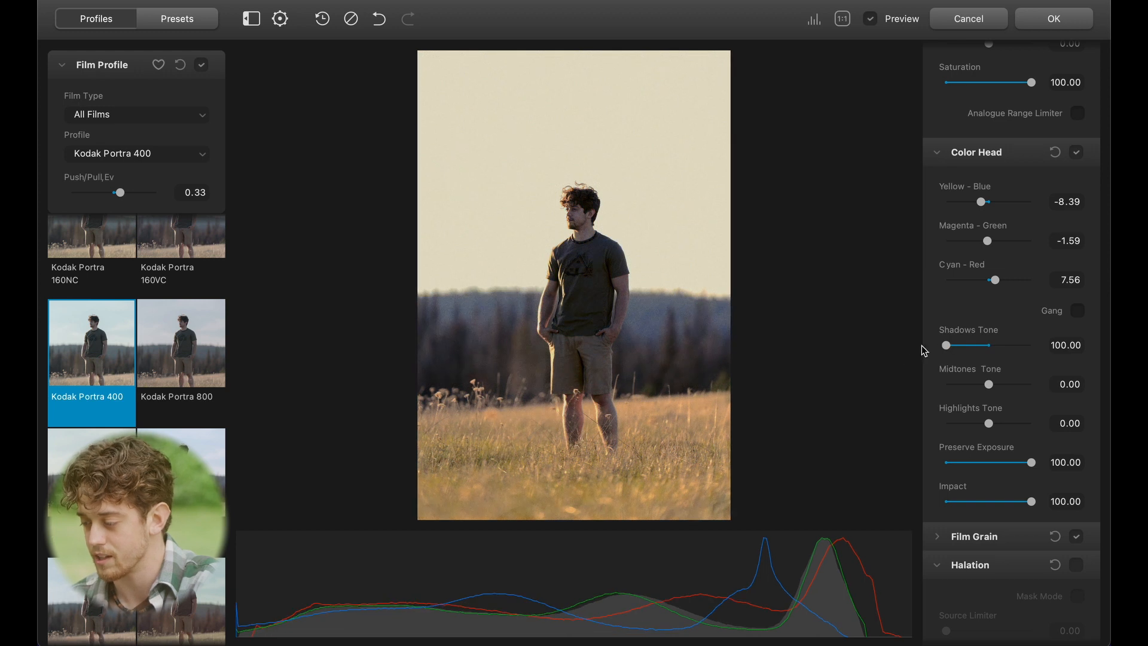
pyautogui.doubleClick(945, 345)
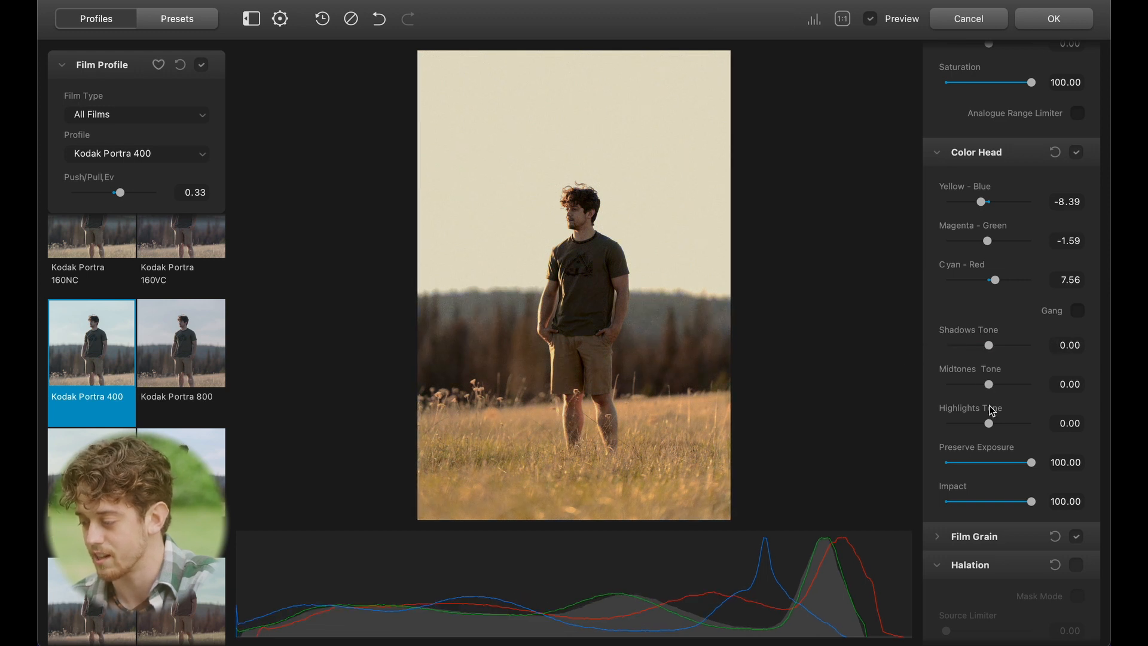
pyautogui.moveTo(989, 426); pyautogui.dragTo(933, 422)
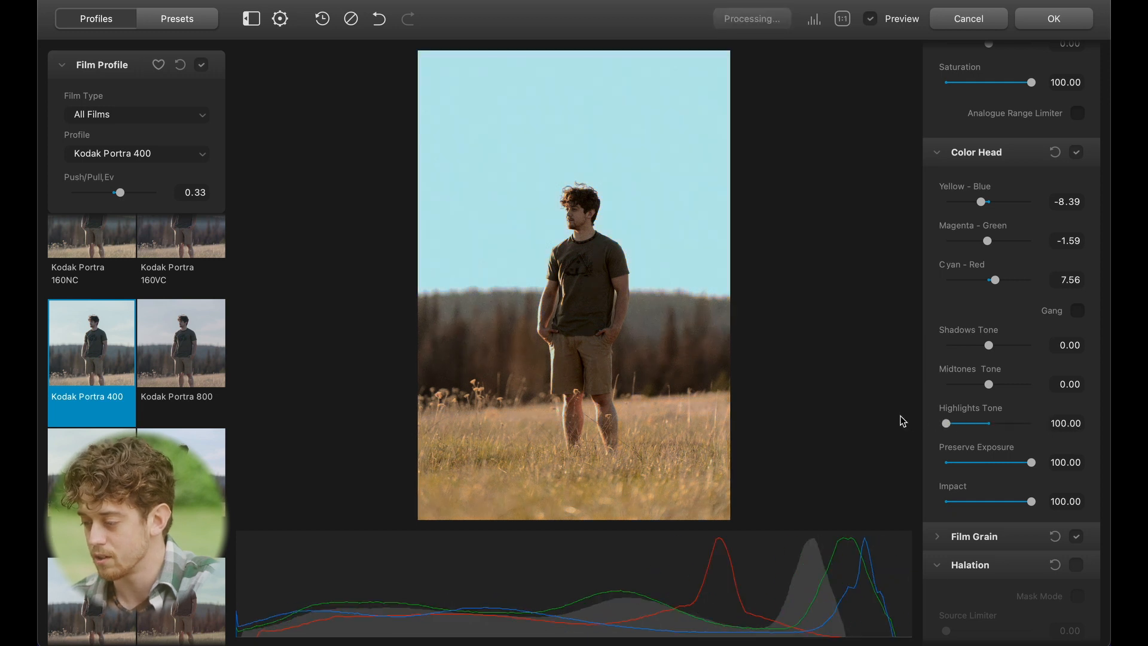
pyautogui.doubleClick(947, 425)
# Set the Color Head's Highlights Tone to -6.24, Midtones Tone to 20.72 and Shadows Tone to 13.09
pyautogui.moveTo(989, 428); pyautogui.dragTo(998, 394)
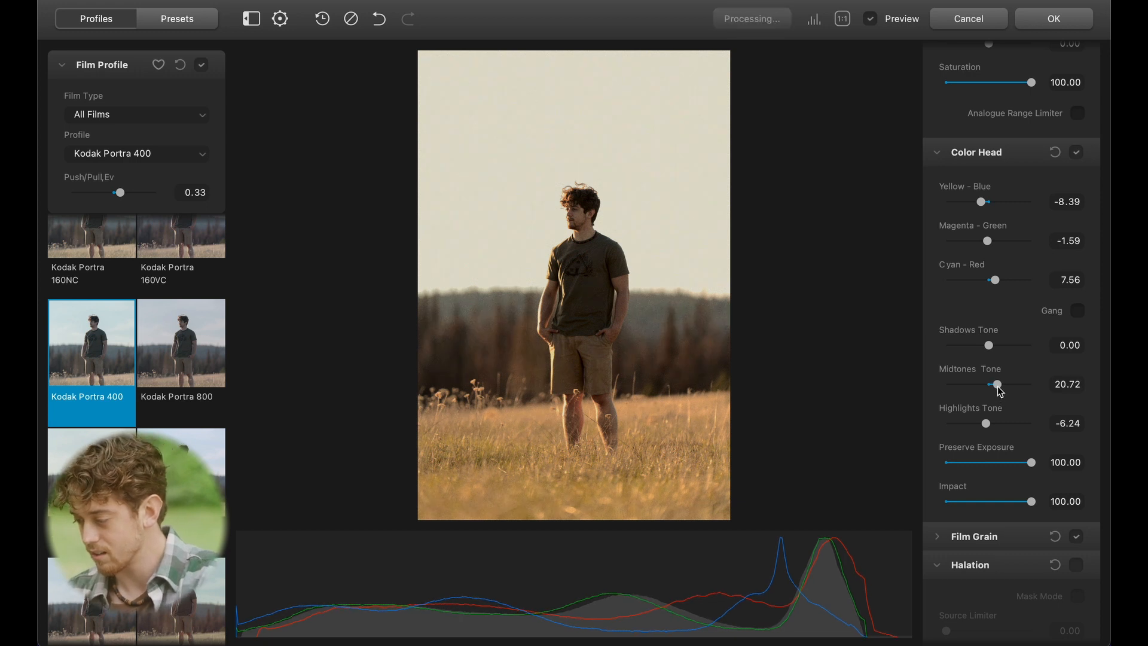
pyautogui.moveTo(988, 348); pyautogui.dragTo(997, 352)
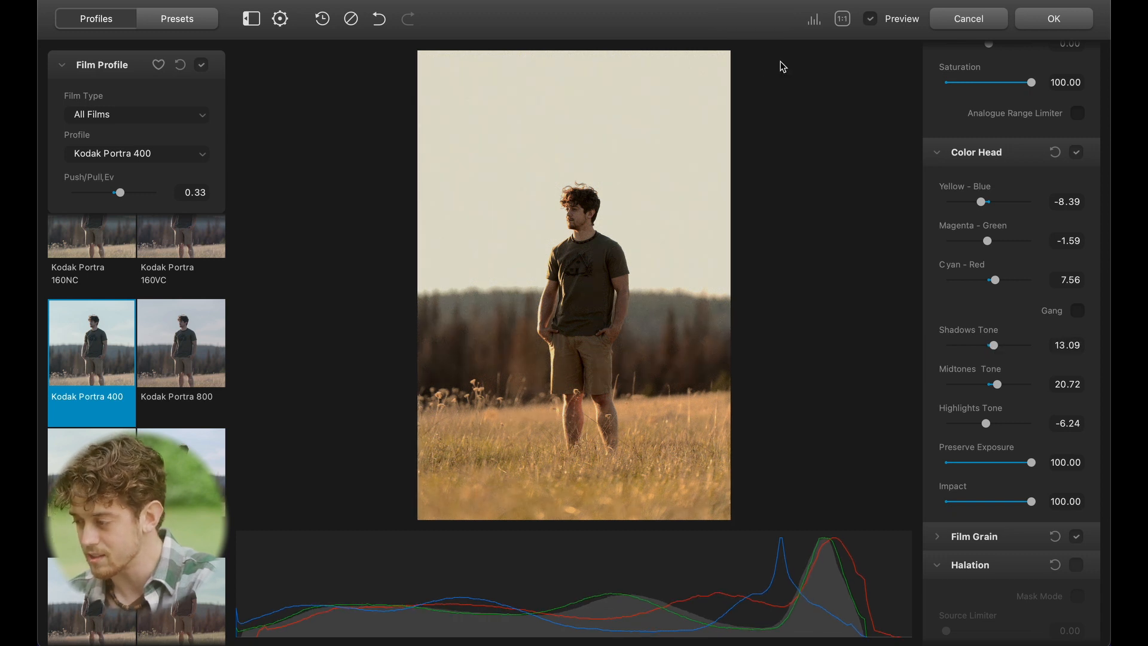
# Hide the histogram and the film profile browser, and examine the man's face and shirt at 1:1 before returning to the full view
pyautogui.click(813, 19)
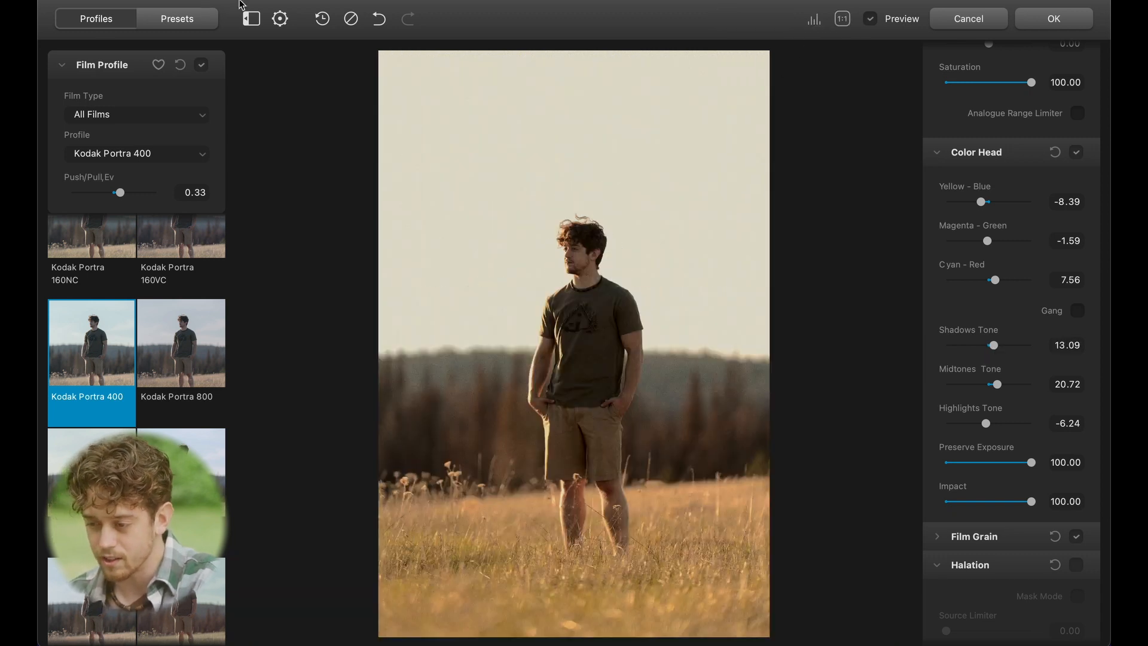
pyautogui.click(251, 18)
pyautogui.click(456, 229)
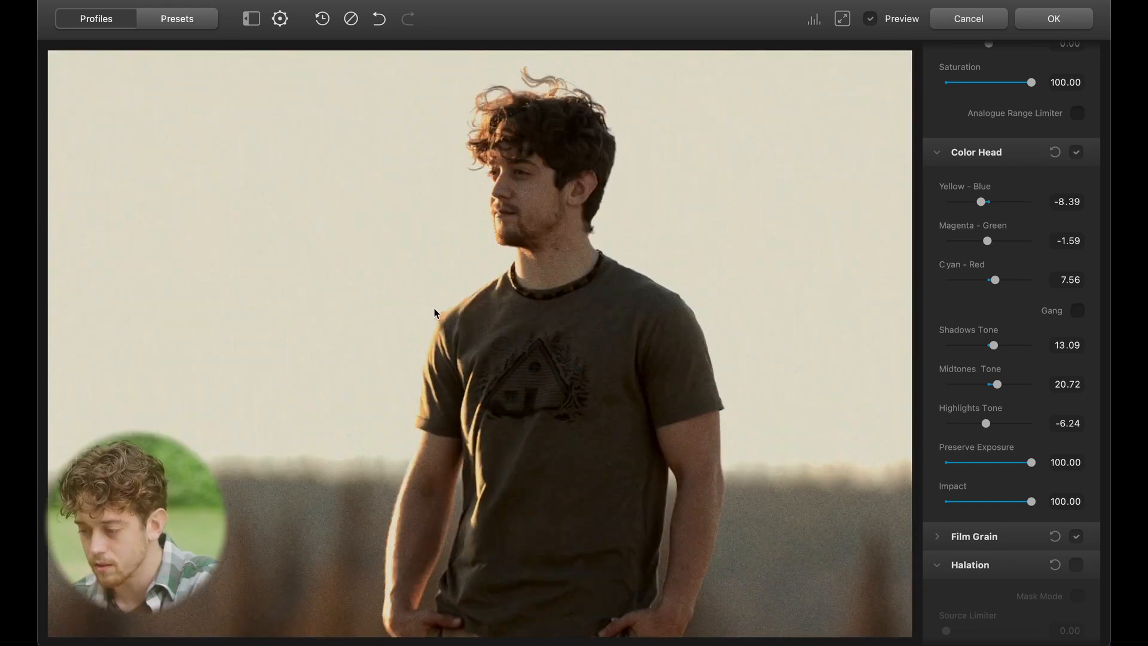
pyautogui.click(471, 298)
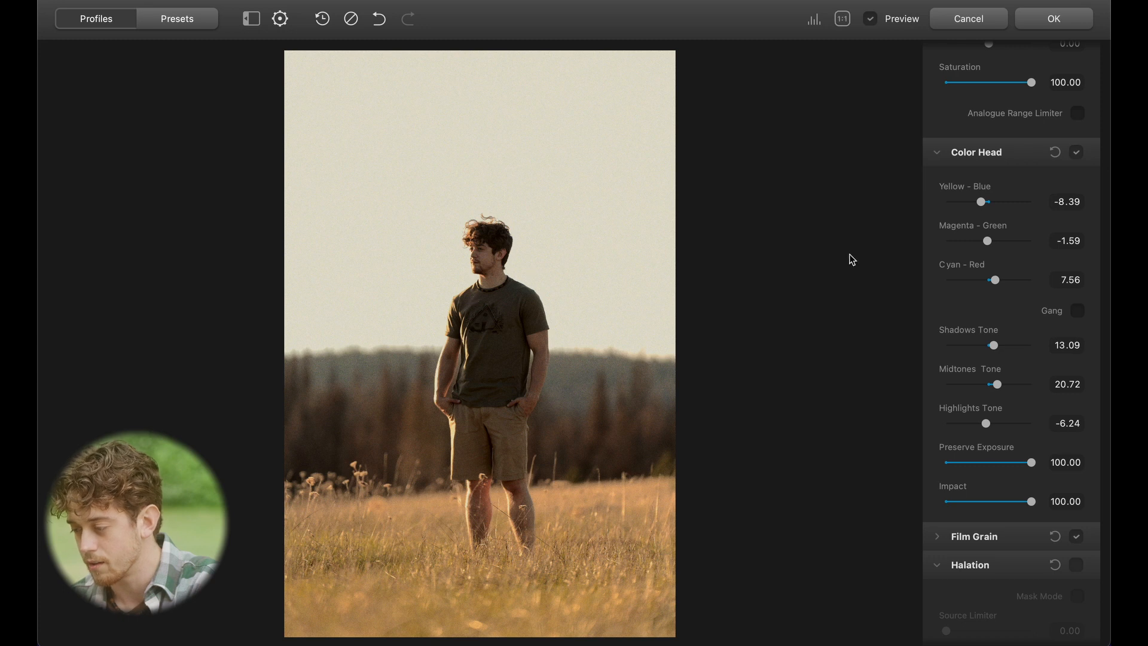
# Expand the Film Grain settings and compare the man's face and shirt at 1:1 with the grain disabled and enabled
pyautogui.scroll(-3, 1019, 356)
pyautogui.click(938, 445)
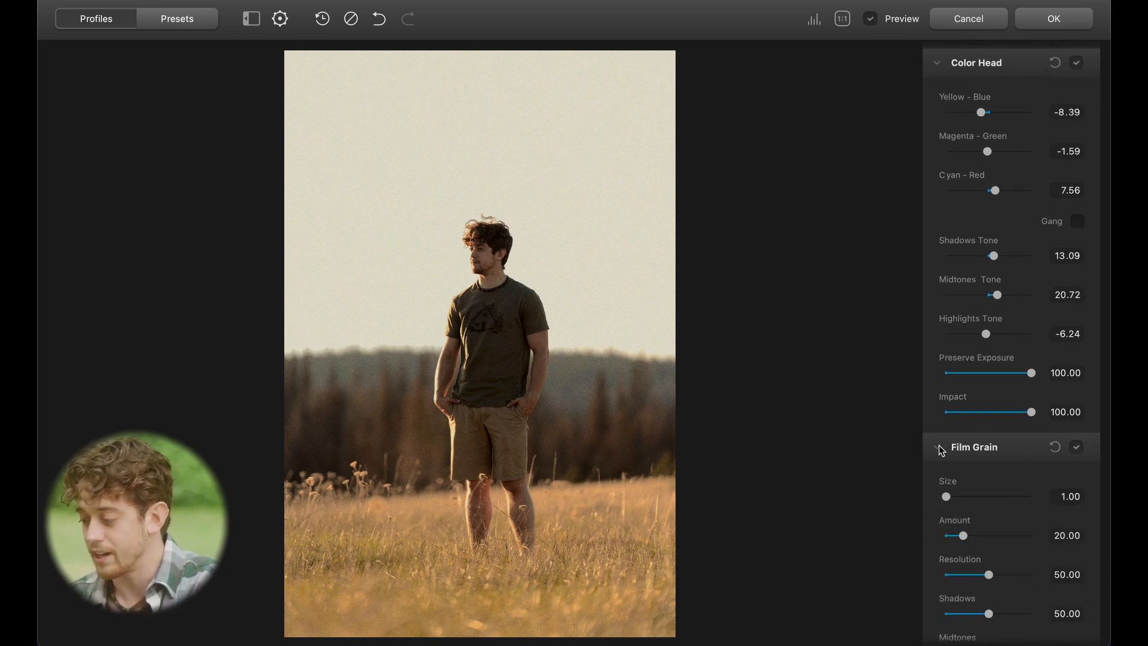
pyautogui.scroll(-1, 988, 409)
pyautogui.scroll(-2, 988, 409)
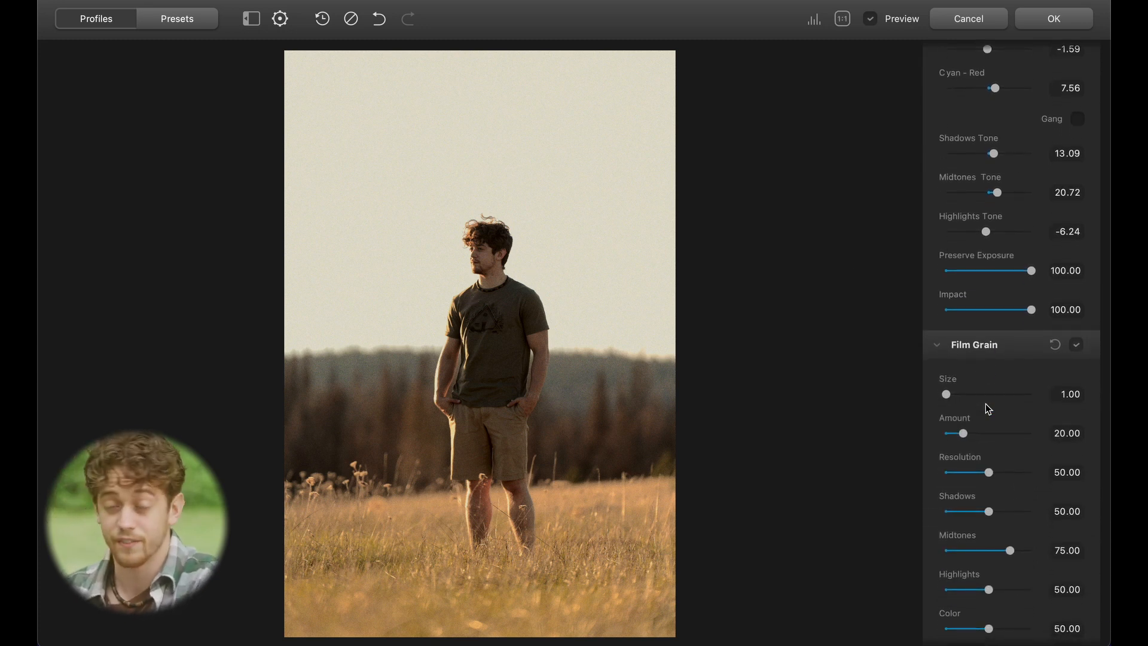
pyautogui.scroll(-1, 1024, 421)
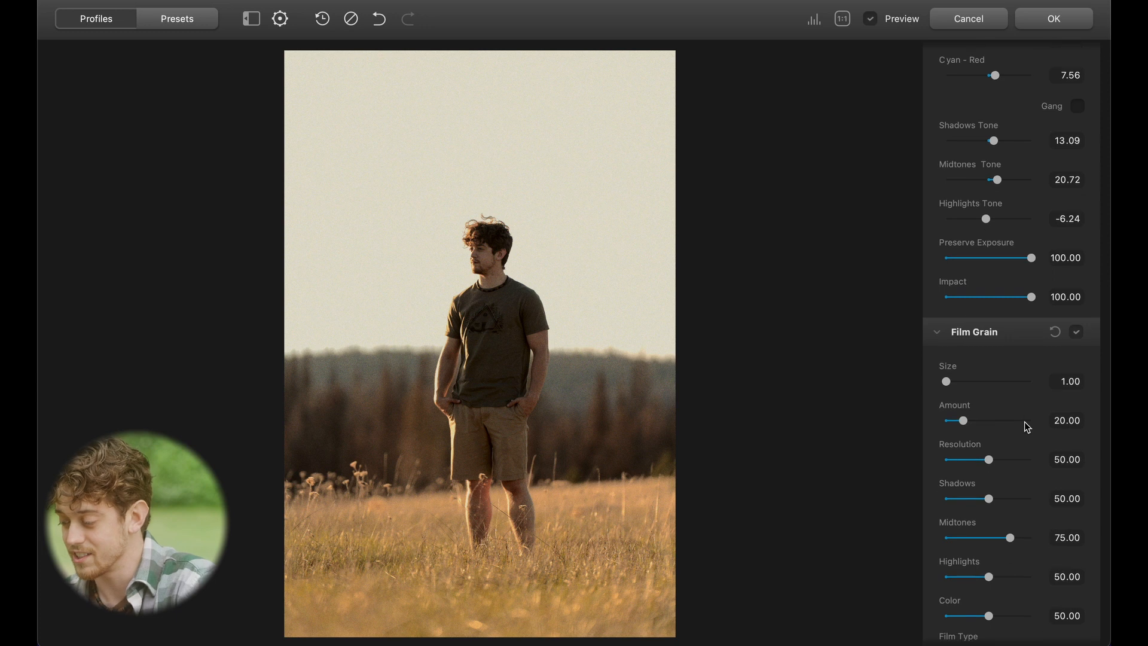
pyautogui.click(501, 283)
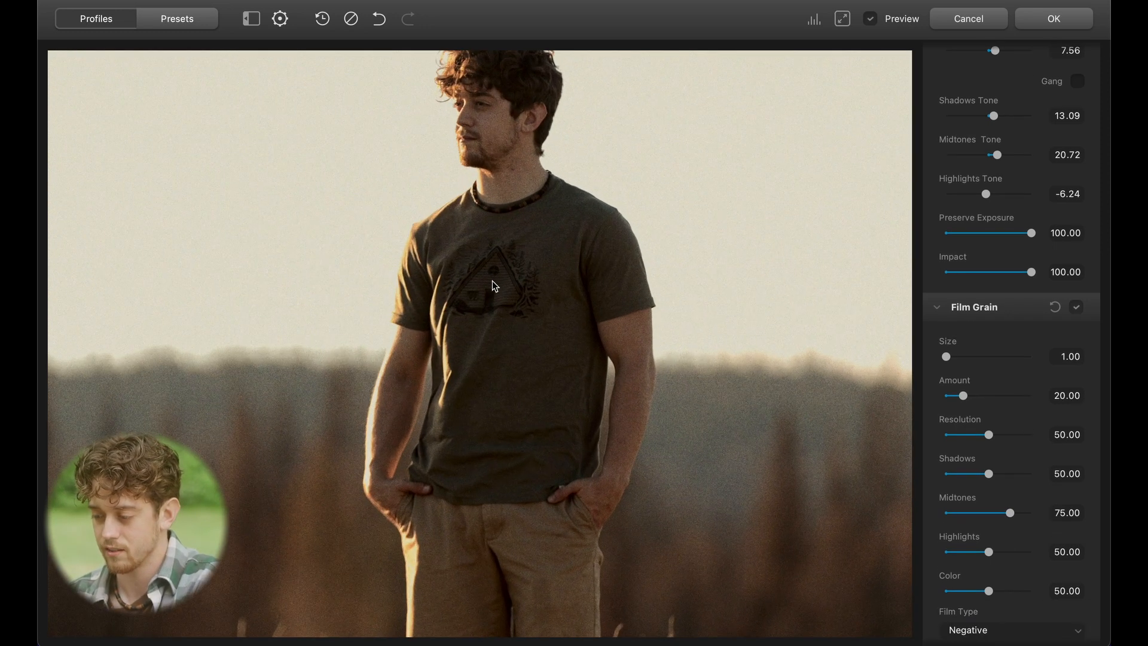
pyautogui.moveTo(493, 281); pyautogui.dragTo(525, 529)
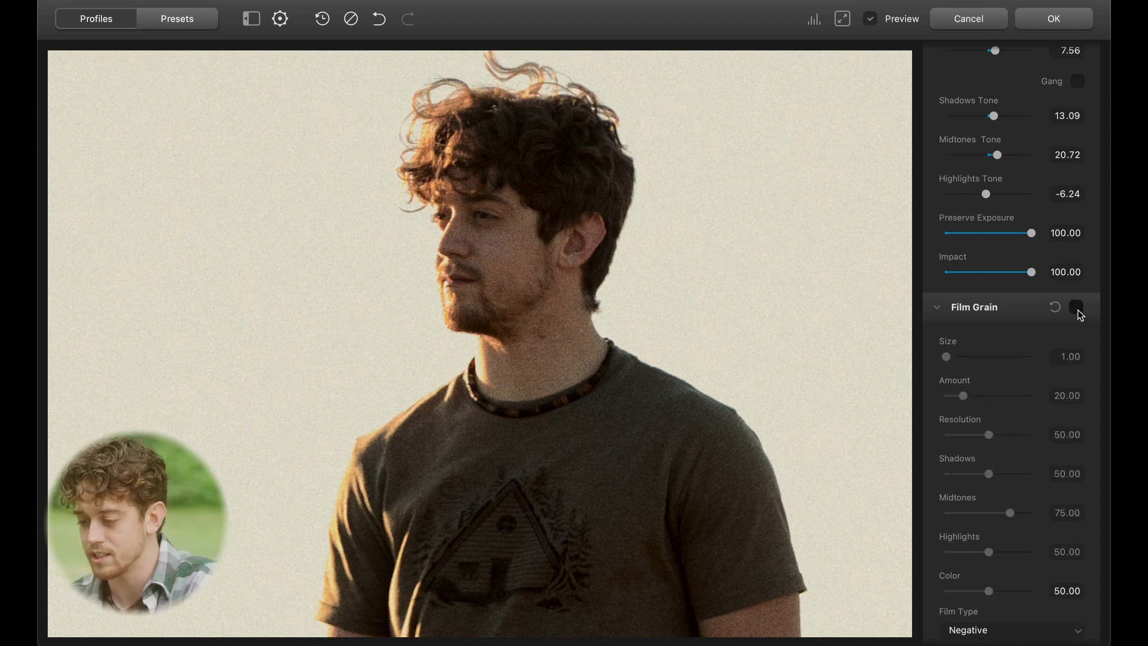
pyautogui.click(1076, 307)
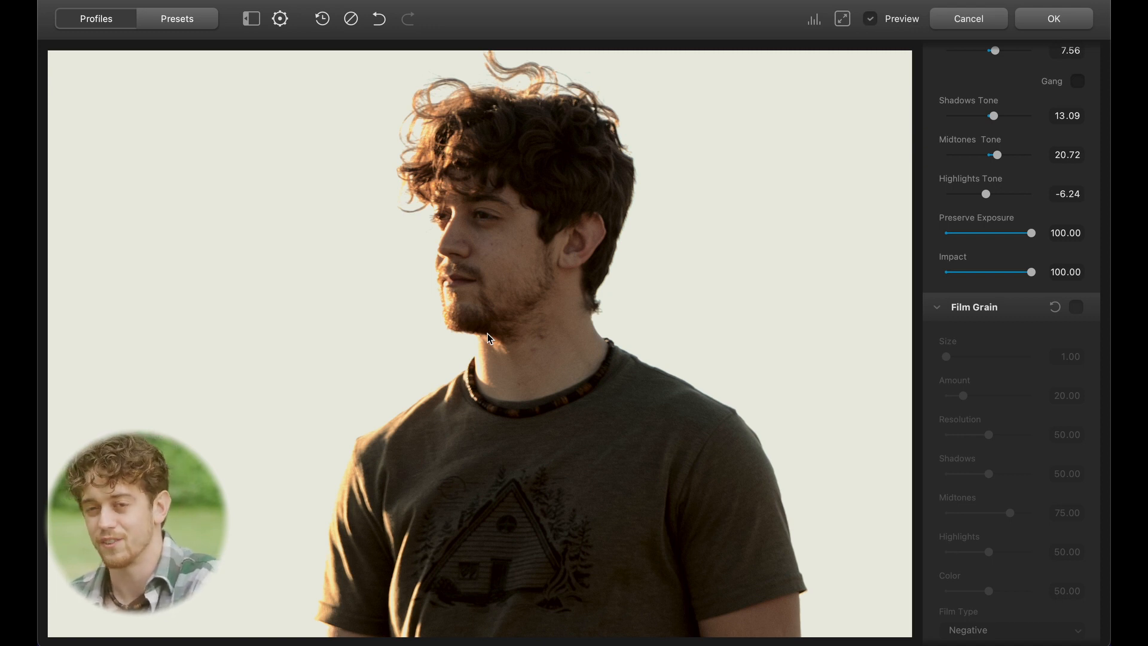
pyautogui.click(1076, 307)
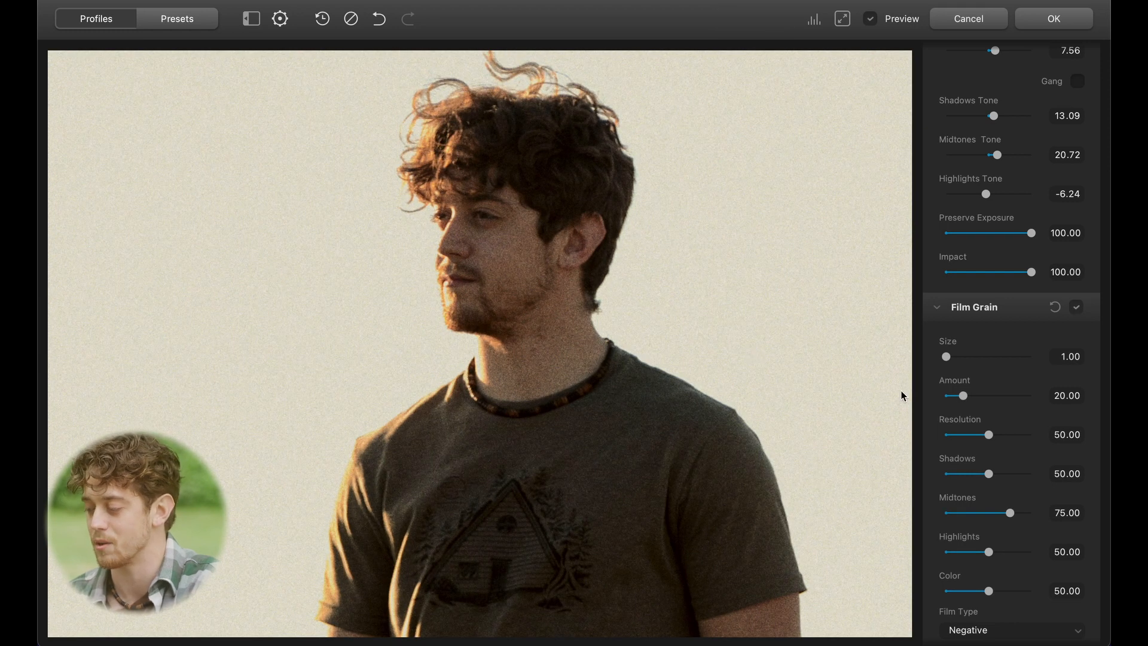
# Try exaggerated Film Grain settings with Highlights at 0, Shadows at 100, Size at 5.53 and Amount at 99.68
pyautogui.scroll(-2, 981, 445)
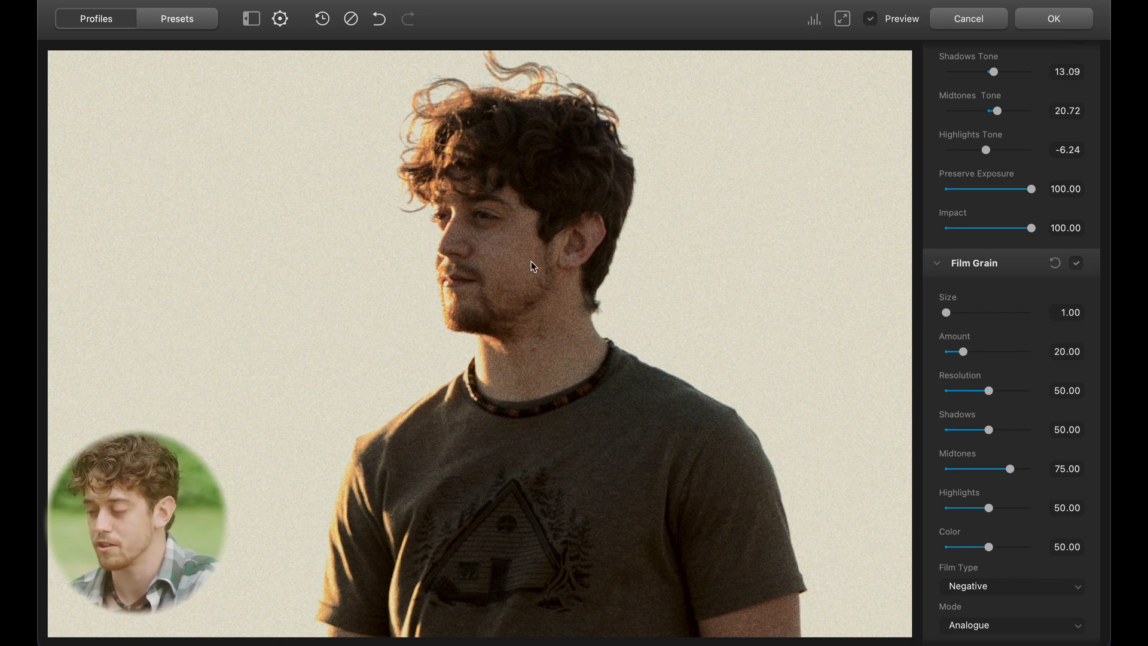
pyautogui.moveTo(580, 417); pyautogui.dragTo(528, 375)
pyautogui.moveTo(578, 296); pyautogui.dragTo(568, 232)
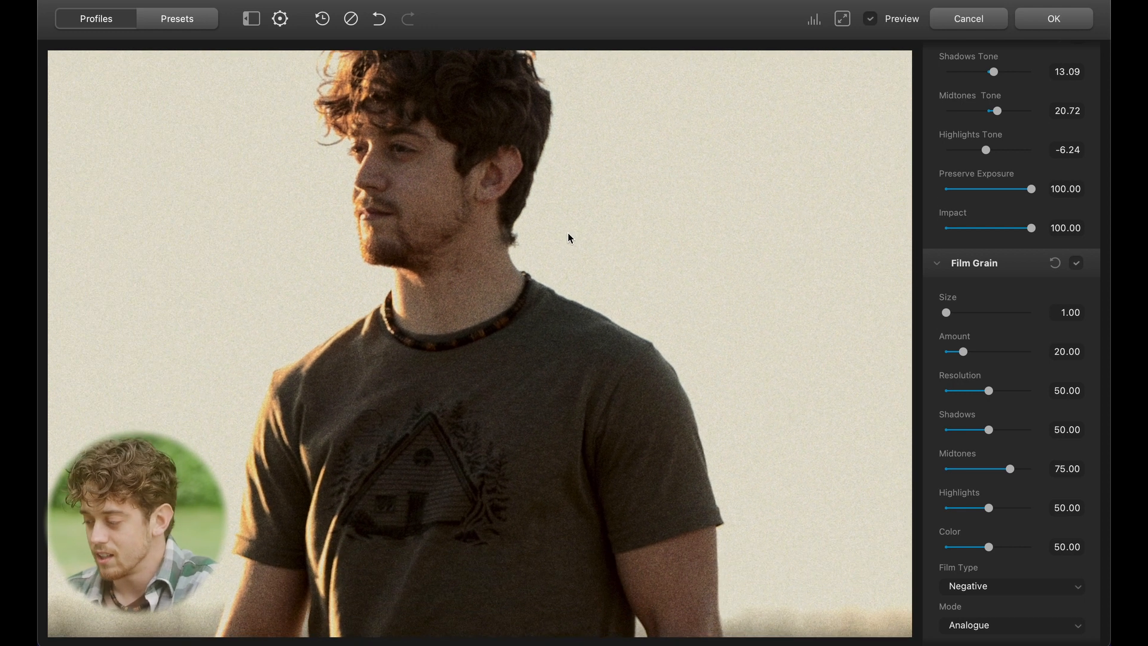
pyautogui.moveTo(679, 293); pyautogui.dragTo(743, 336)
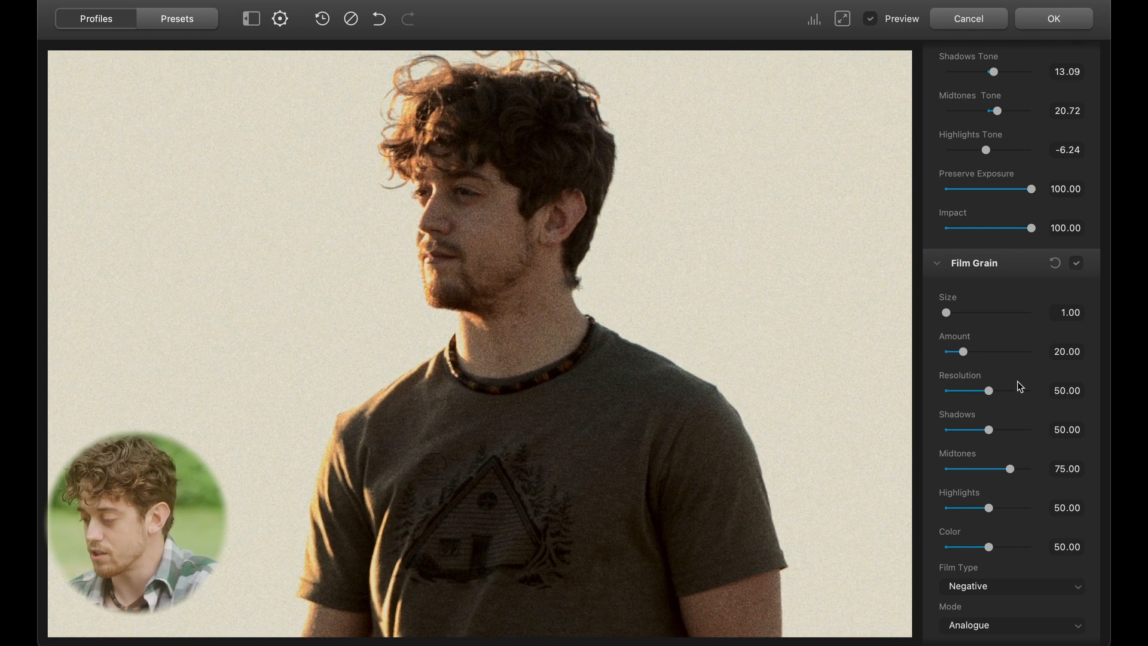
pyautogui.scroll(-3, 1017, 381)
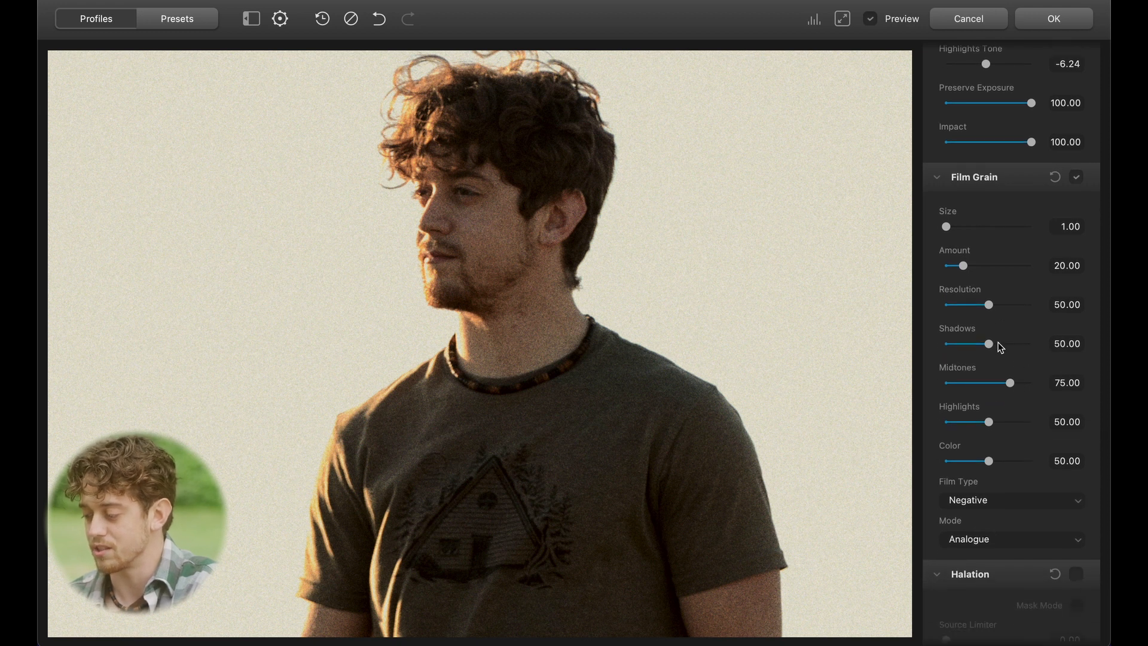
pyautogui.scroll(-2, 997, 343)
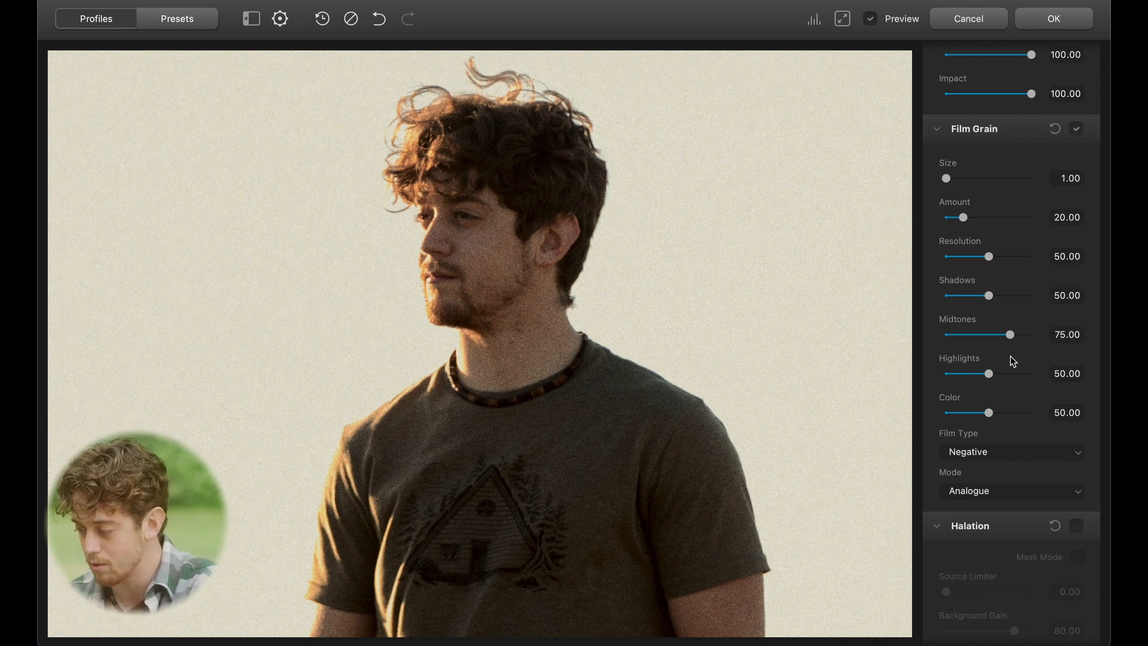
pyautogui.moveTo(988, 373); pyautogui.dragTo(862, 379)
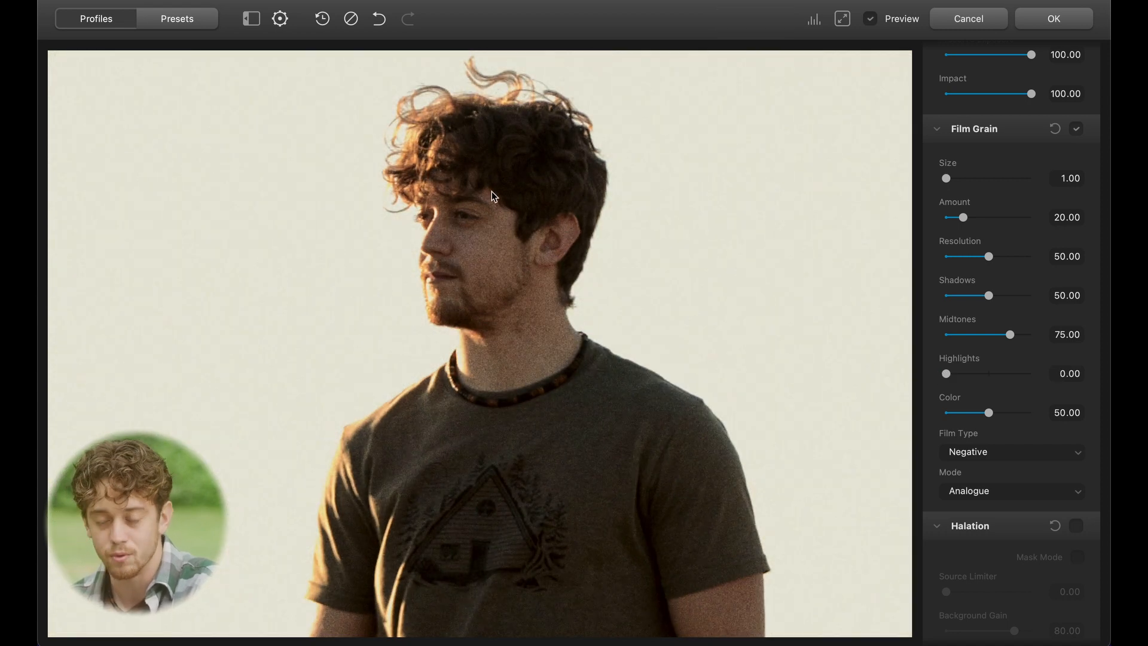
pyautogui.moveTo(989, 295); pyautogui.dragTo(1034, 296)
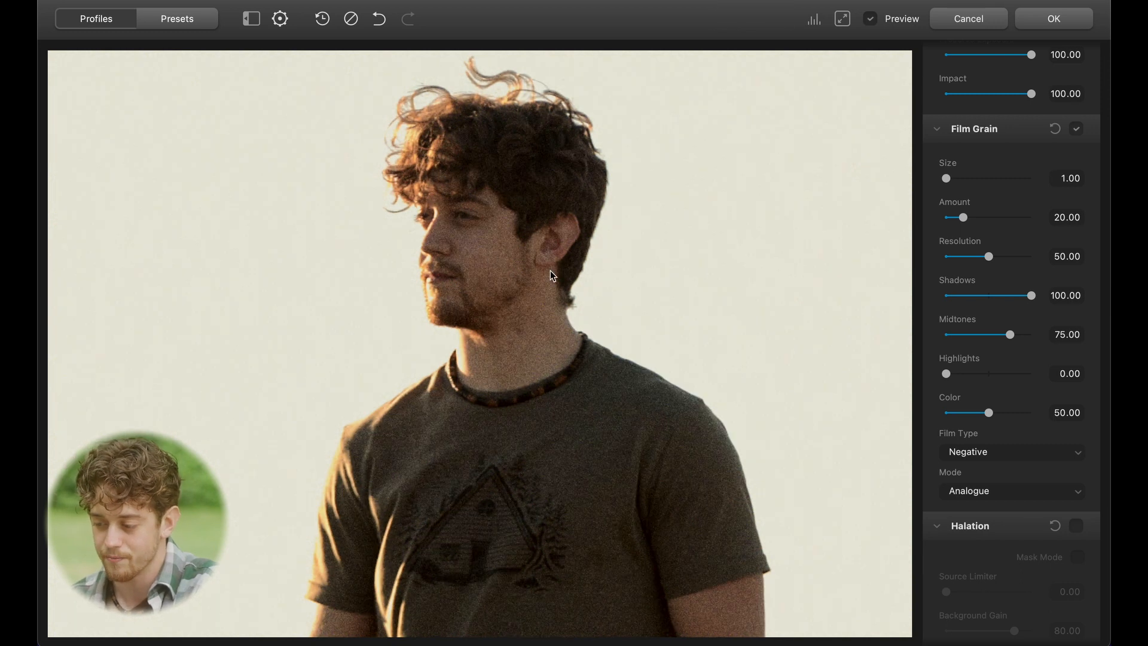
pyautogui.moveTo(945, 178); pyautogui.dragTo(1032, 221)
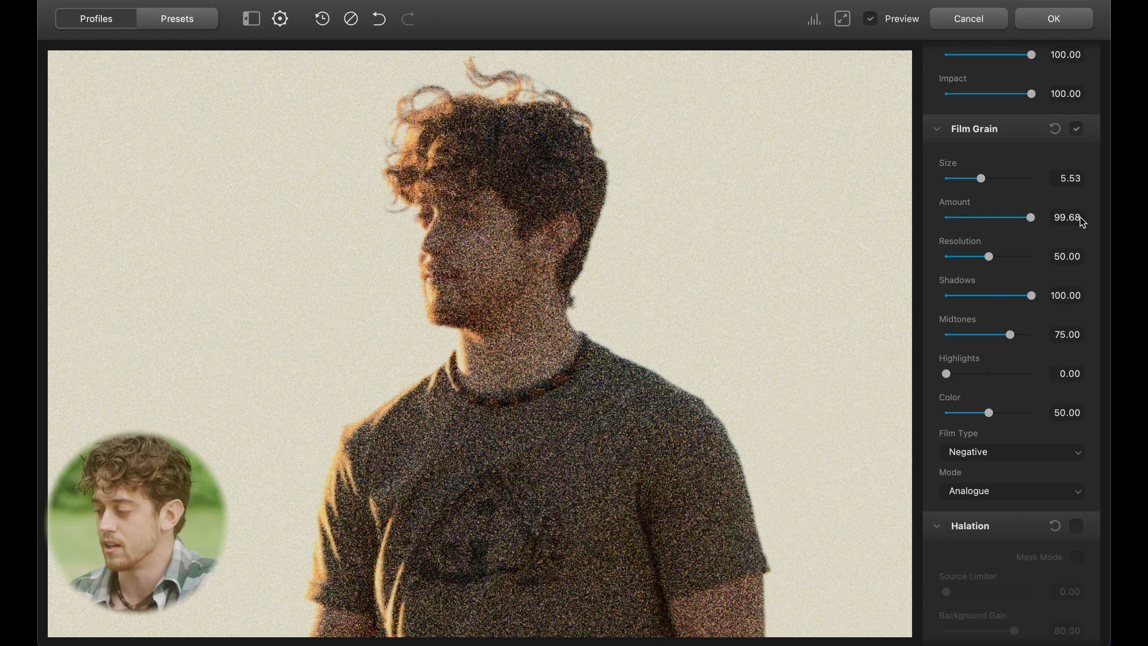
# Lower the Film Grain's Shadows to 14.02 and Midtones to 30.76
pyautogui.moveTo(1030, 296); pyautogui.dragTo(974, 297)
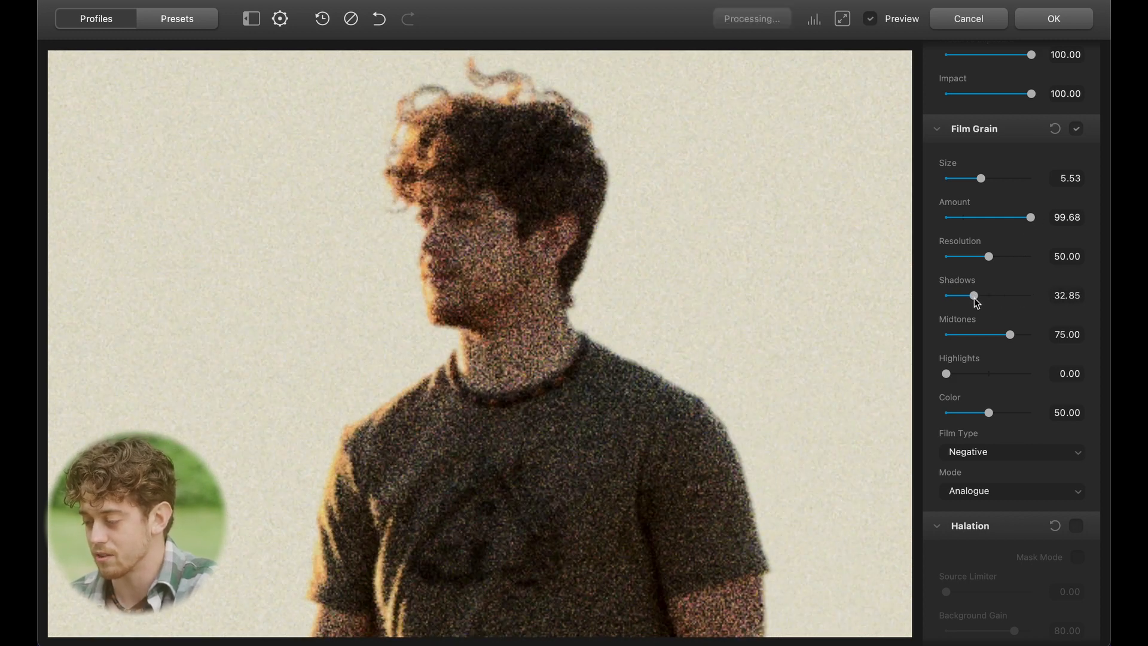
pyautogui.moveTo(1010, 334); pyautogui.dragTo(972, 334)
pyautogui.moveTo(974, 295); pyautogui.dragTo(957, 299)
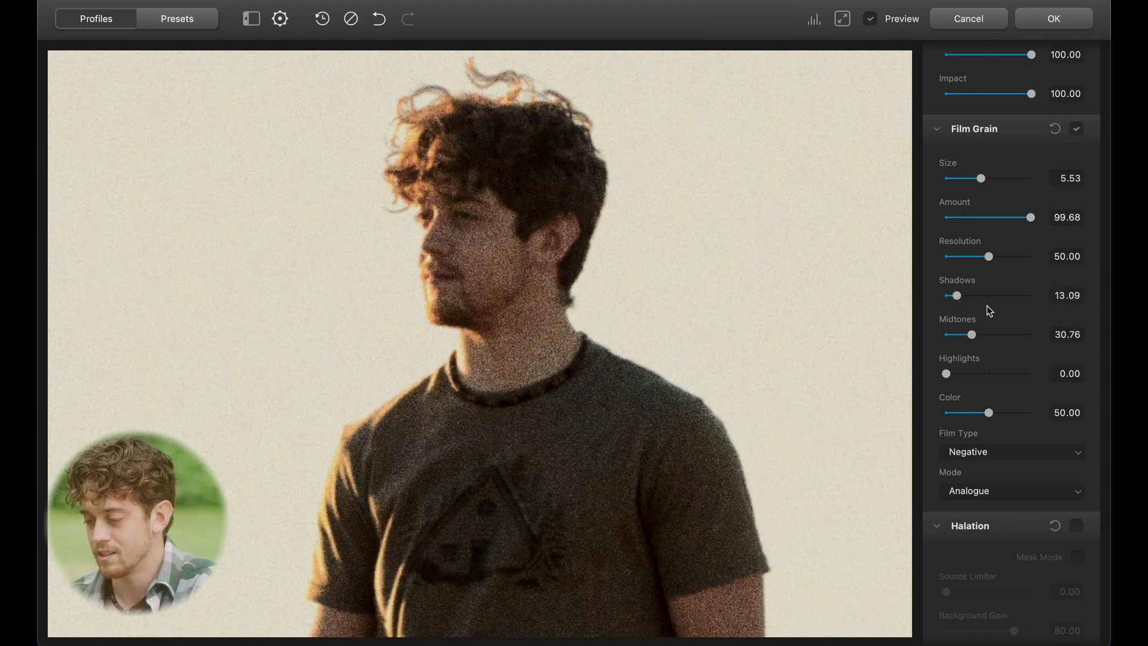
pyautogui.moveTo(957, 296); pyautogui.dragTo(958, 297)
# Adjust the Film Grain's Size to 3.09, Amount to 44.34 and Resolution to 20.72
pyautogui.moveTo(1030, 219); pyautogui.dragTo(959, 220)
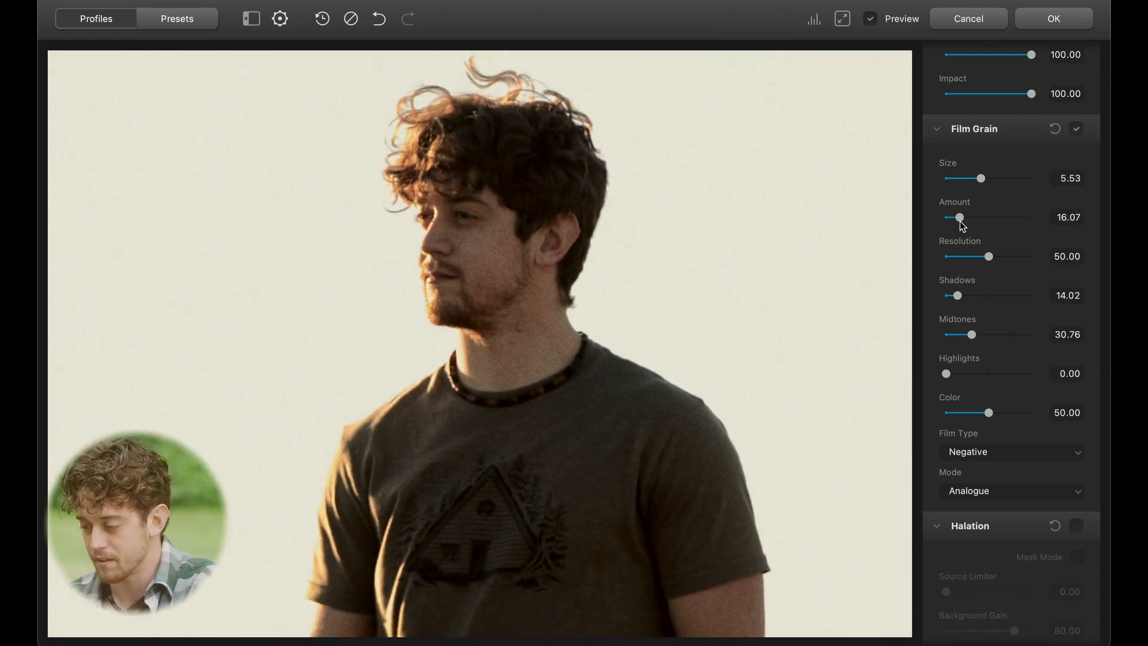
pyautogui.moveTo(960, 219); pyautogui.dragTo(966, 219)
pyautogui.moveTo(981, 179); pyautogui.dragTo(977, 179)
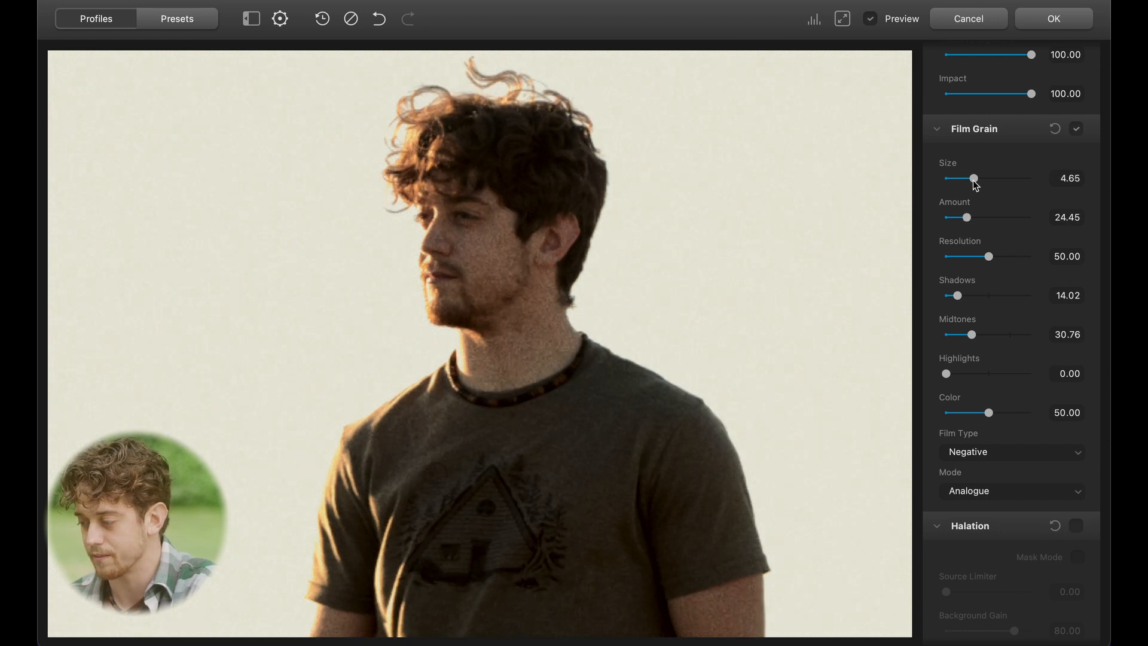
pyautogui.moveTo(968, 220); pyautogui.dragTo(974, 220)
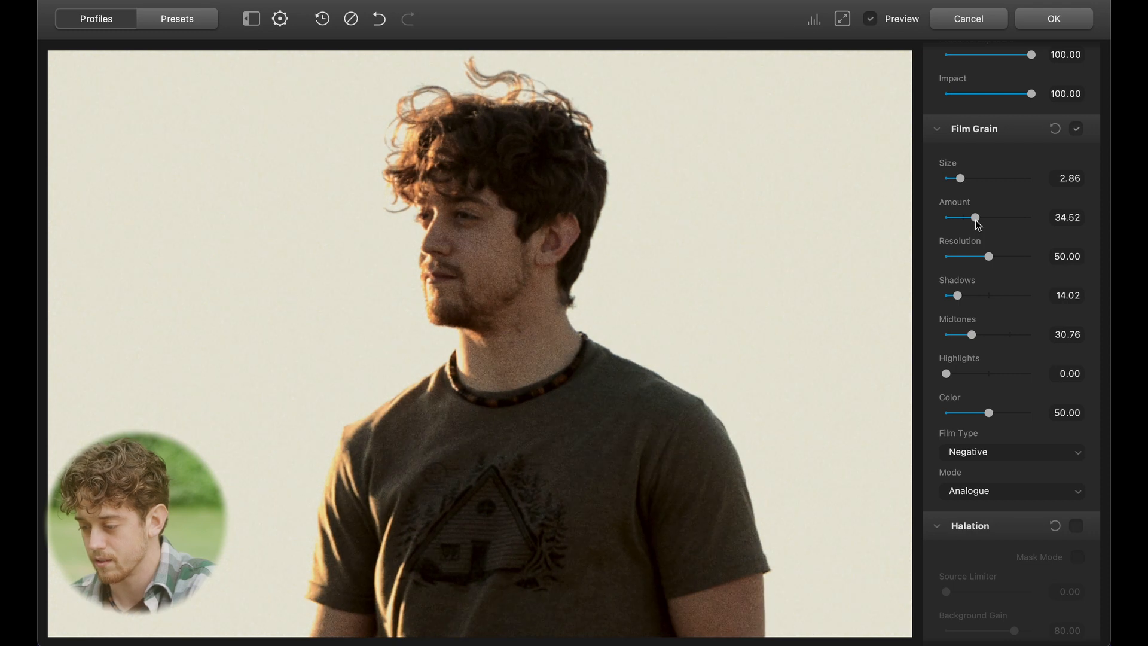
pyautogui.moveTo(961, 180); pyautogui.dragTo(962, 181)
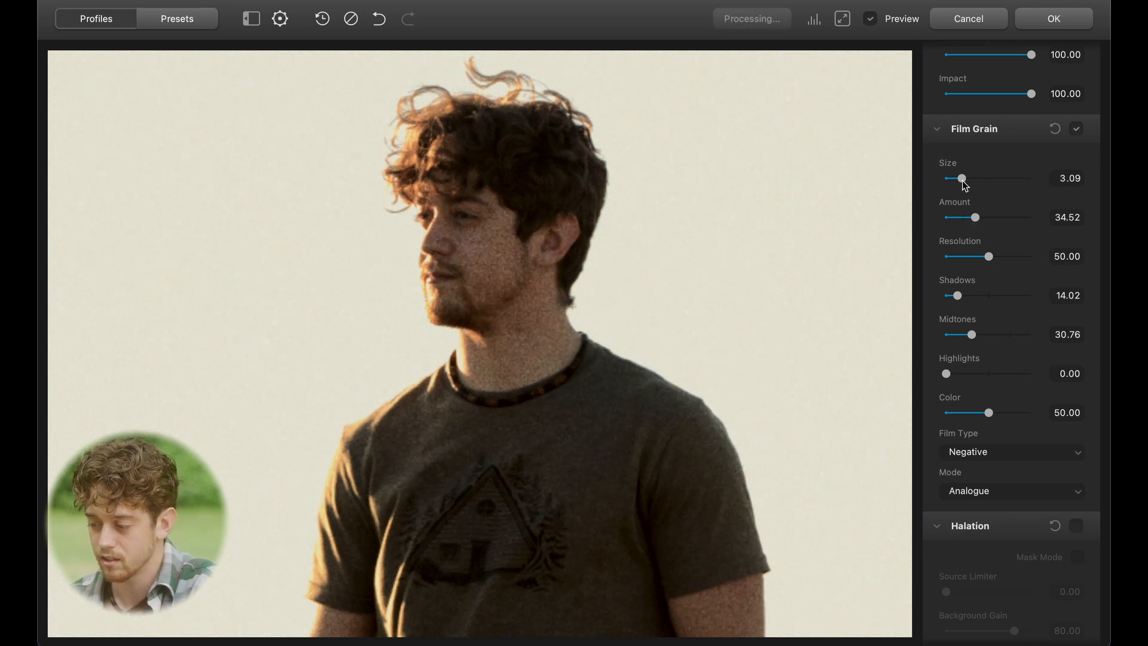
pyautogui.moveTo(980, 224); pyautogui.dragTo(965, 263)
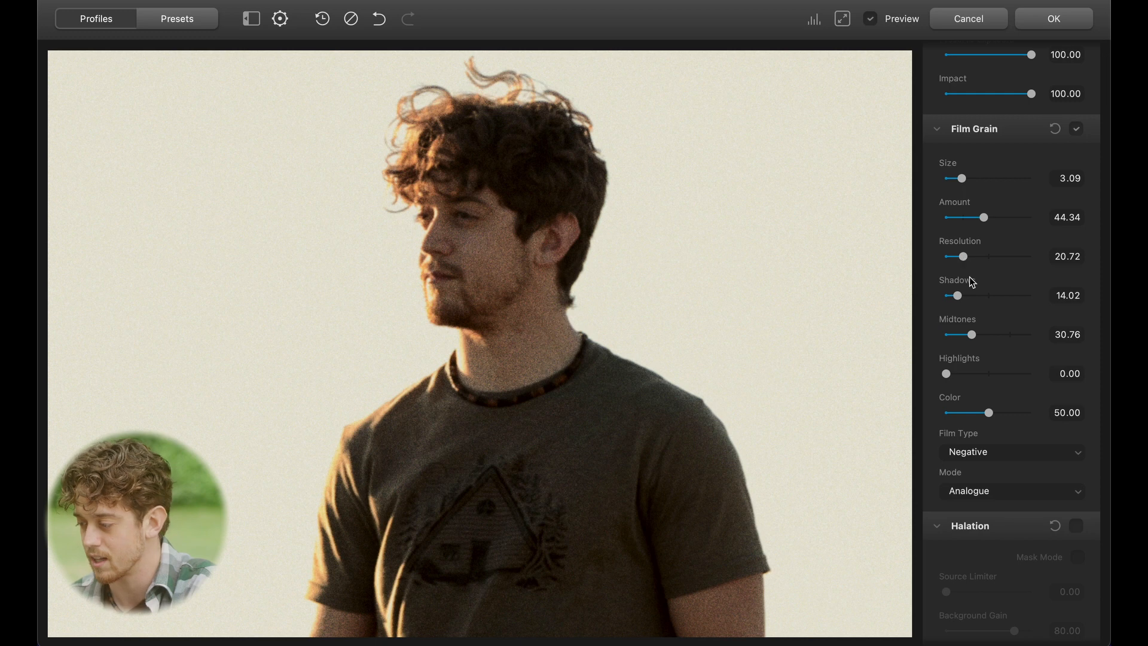
# Set the Film Grain's Shadows to 14.38 and Highlights to 48.22, checking the result on the man's upper body
pyautogui.moveTo(957, 297); pyautogui.dragTo(957, 297)
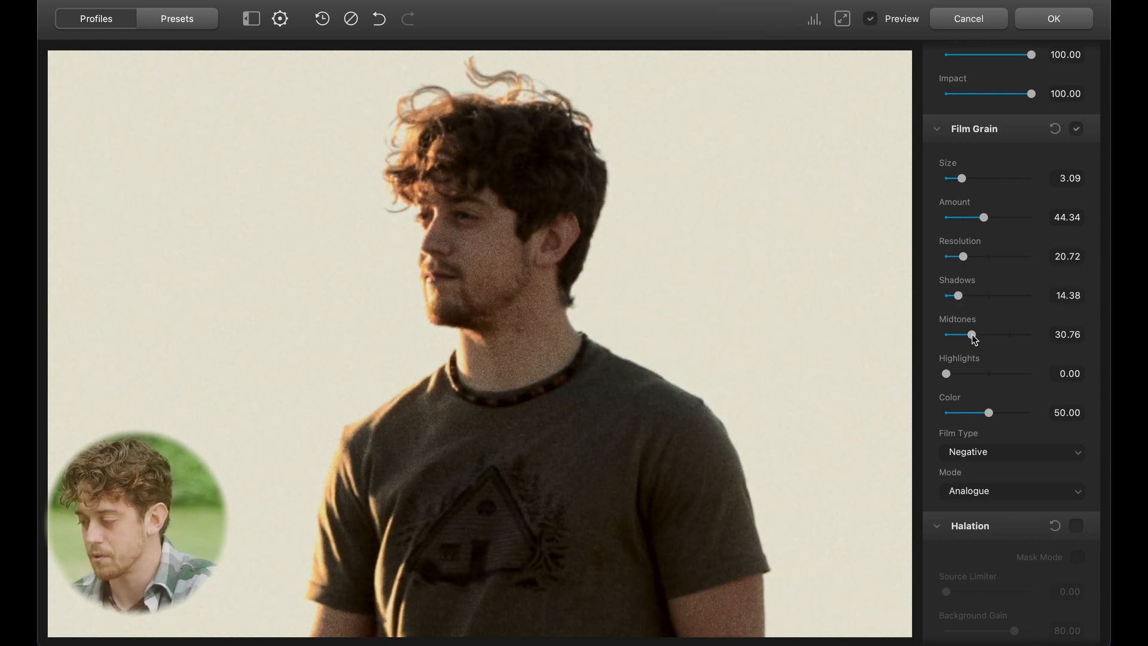
pyautogui.moveTo(952, 373); pyautogui.dragTo(987, 376)
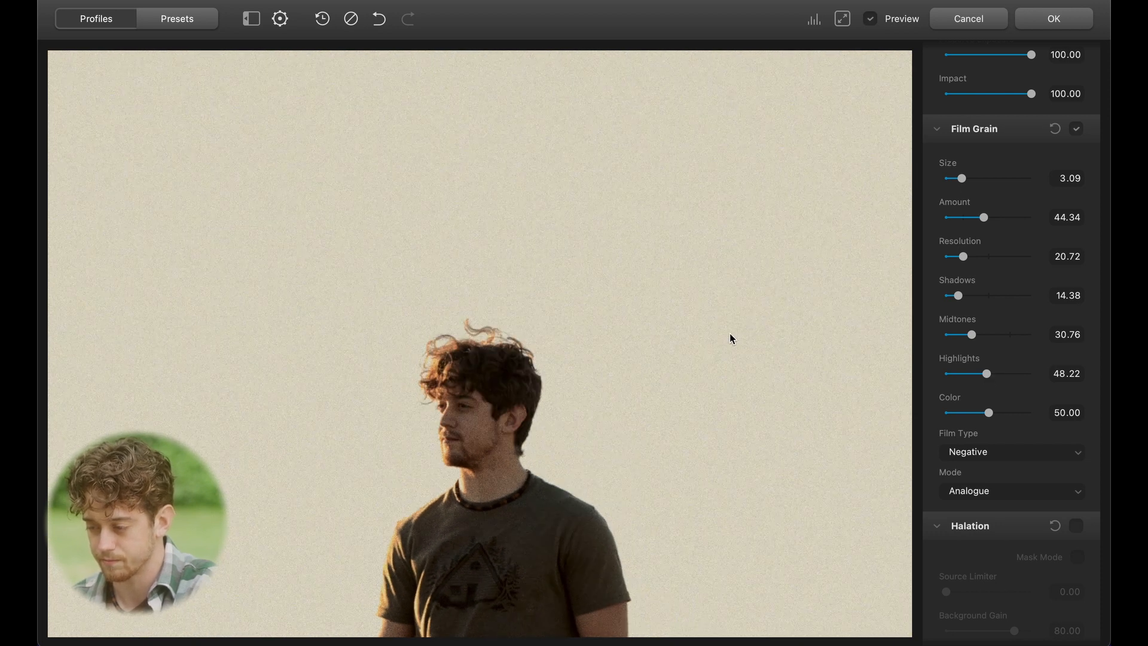
pyautogui.click(842, 18)
pyautogui.click(497, 266)
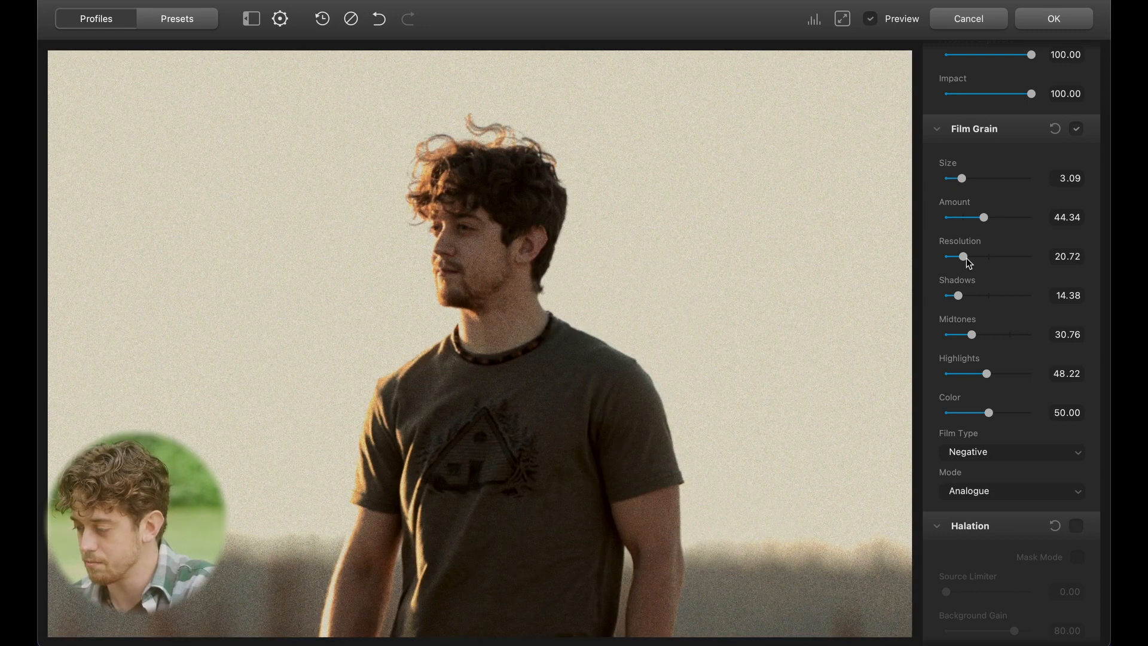
# Soften the Film Grain with Resolution 11.61, Amount 28.58 and Size 5.12, and check the full image
pyautogui.moveTo(966, 258); pyautogui.dragTo(954, 258)
pyautogui.moveTo(984, 219); pyautogui.dragTo(971, 220)
pyautogui.moveTo(963, 179); pyautogui.dragTo(978, 180)
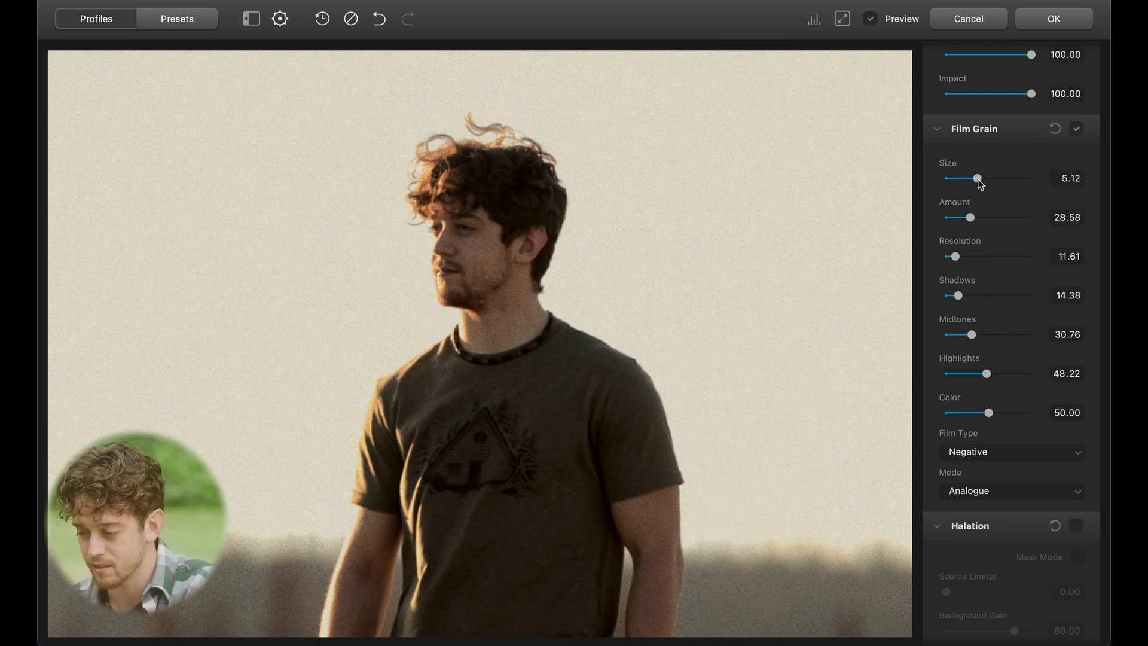
pyautogui.click(606, 220)
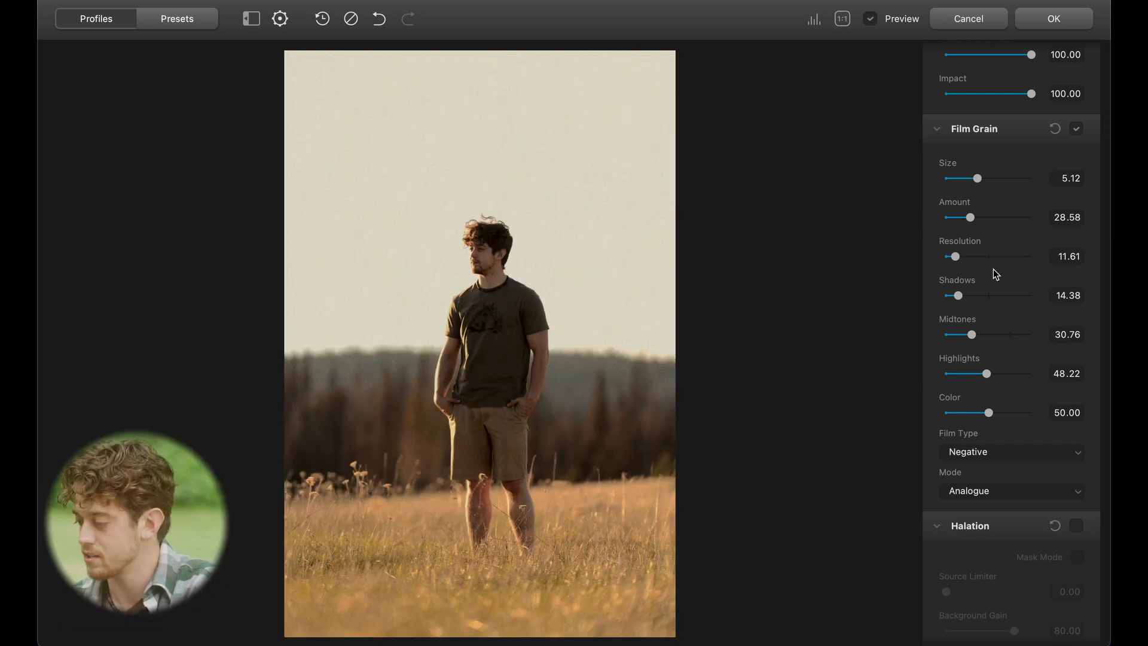
# Raise the Film Grain's Midtones to 45.52 and Shadows to 41.75, and inspect the man's face and shirt at 1:1
pyautogui.moveTo(973, 336); pyautogui.dragTo(985, 335)
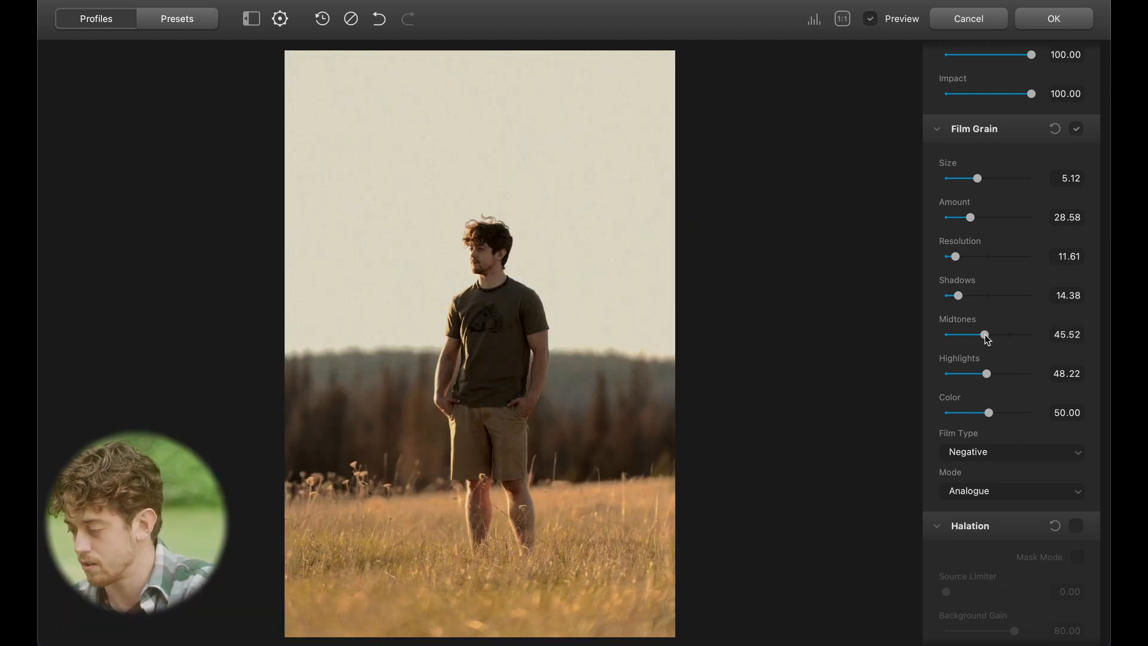
pyautogui.moveTo(957, 296); pyautogui.dragTo(981, 297)
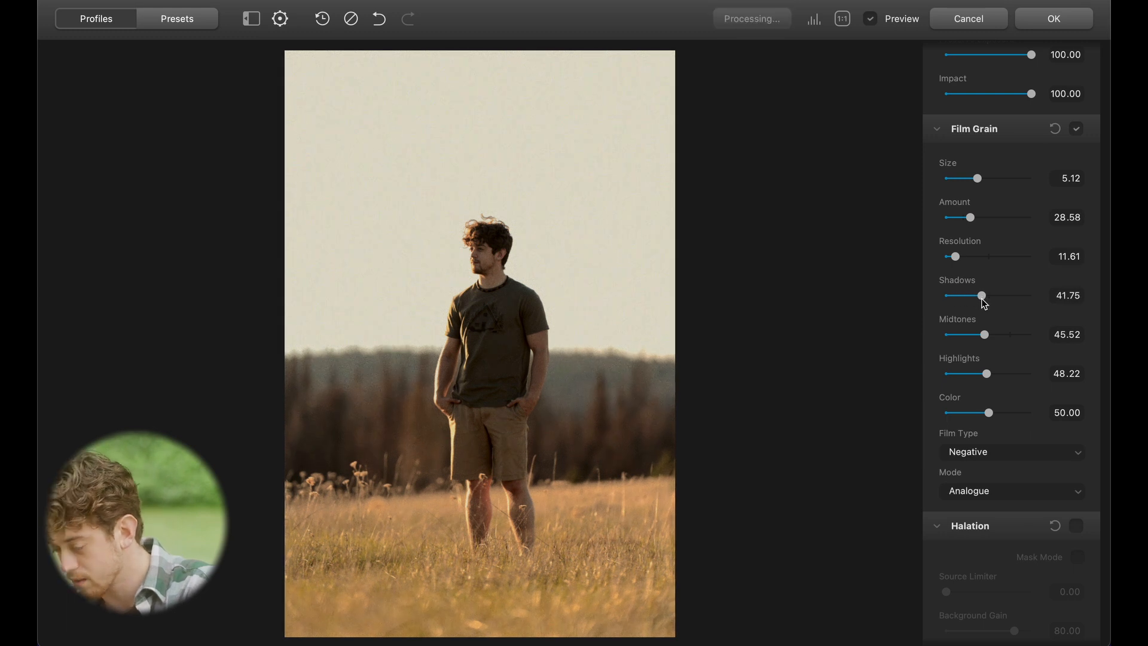
pyautogui.click(554, 334)
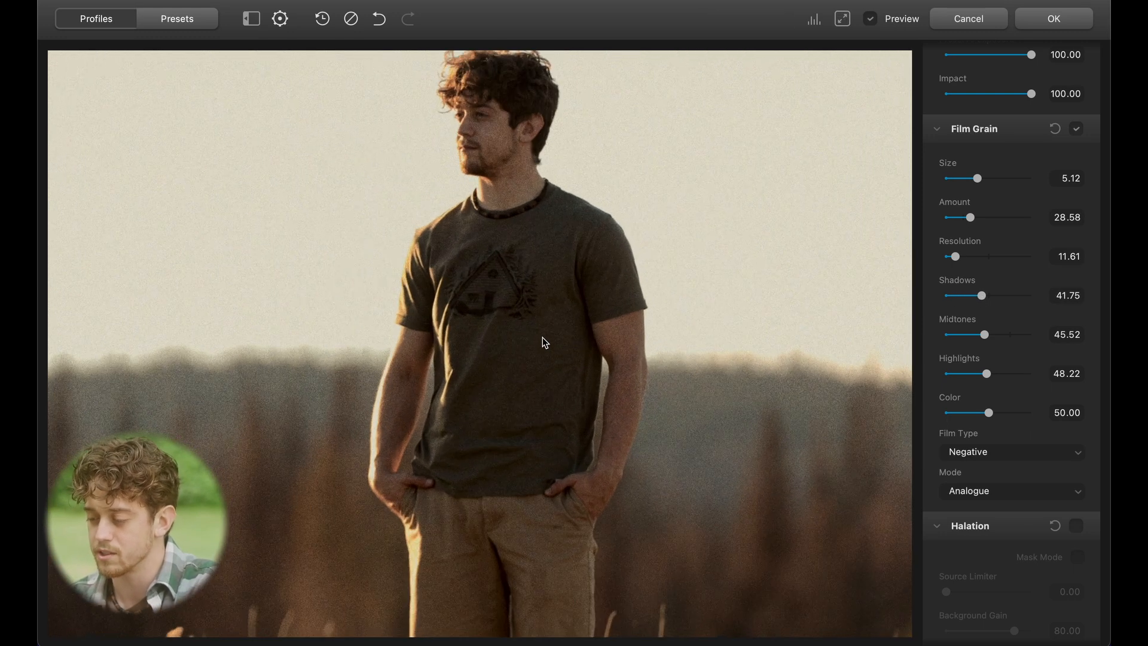
pyautogui.scroll(2, 543, 338)
pyautogui.moveTo(563, 266); pyautogui.dragTo(543, 395)
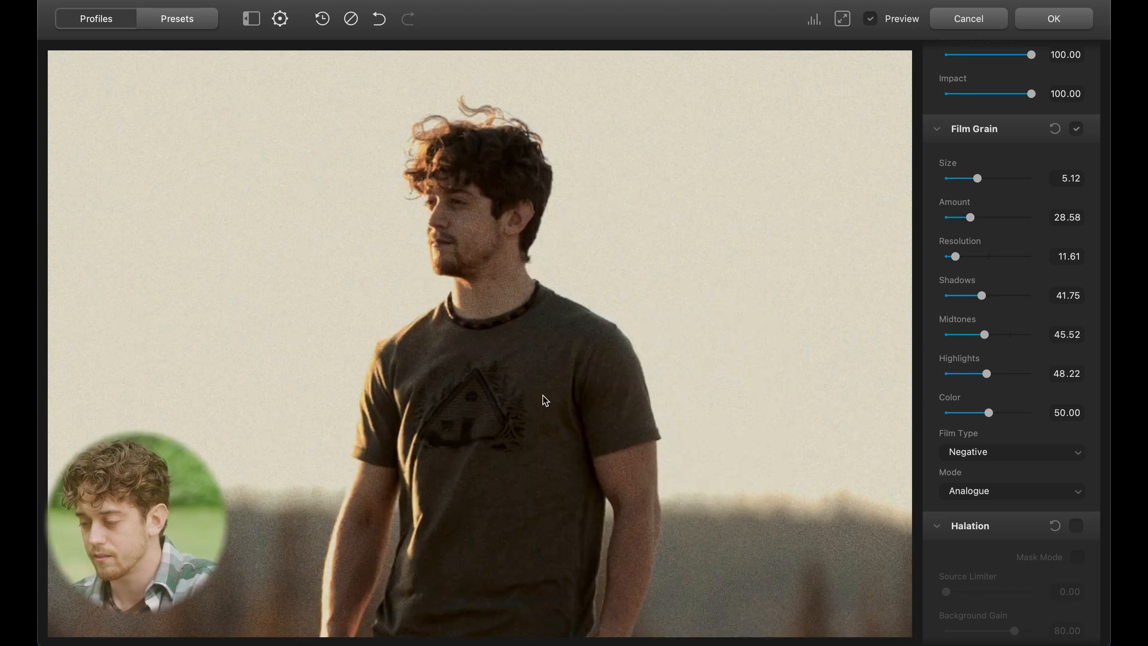
# Fine-tune the Film Grain to Size 3.88, Amount 30.50 and Shadows 34.79
pyautogui.moveTo(977, 179)
pyautogui.mouseDown()
pyautogui.moveTo(1039, 179)
pyautogui.moveTo(967, 180)
pyautogui.mouseUp()
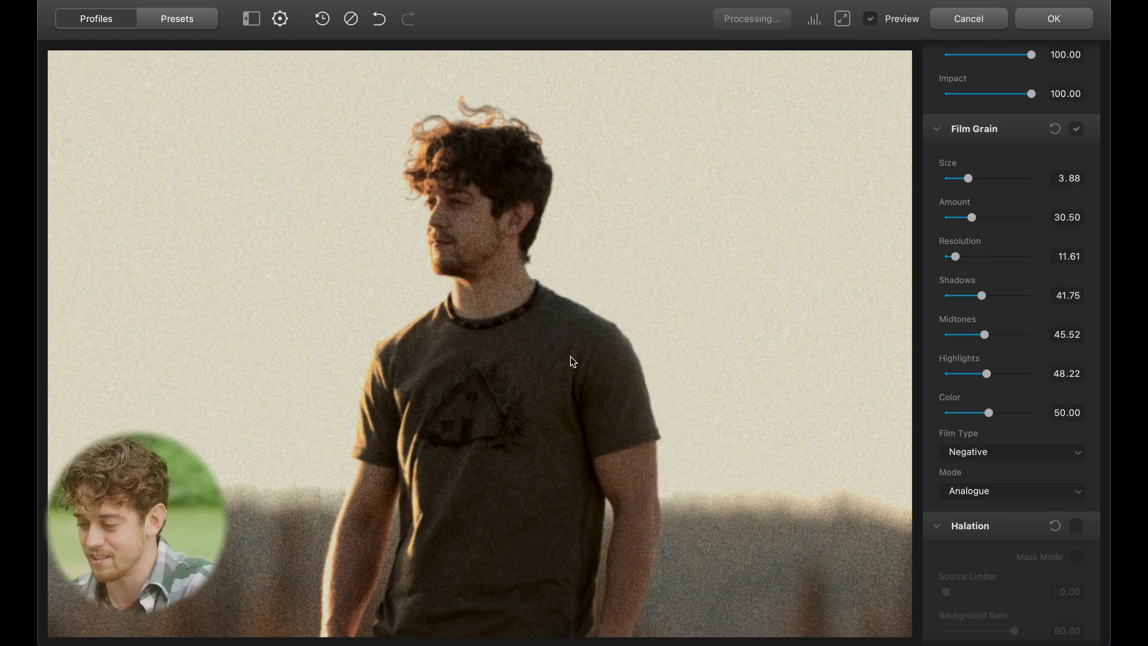
pyautogui.moveTo(981, 295); pyautogui.dragTo(975, 295)
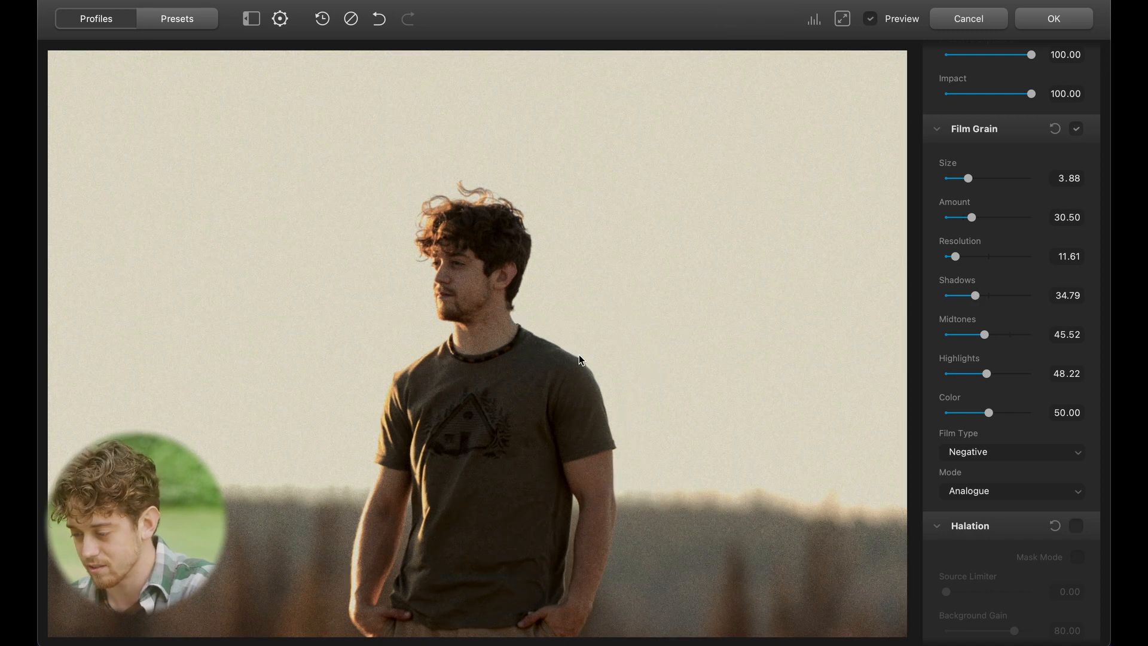
# Compare the full image with the Film Grain effect off and on
pyautogui.scroll(-5, 579, 354)
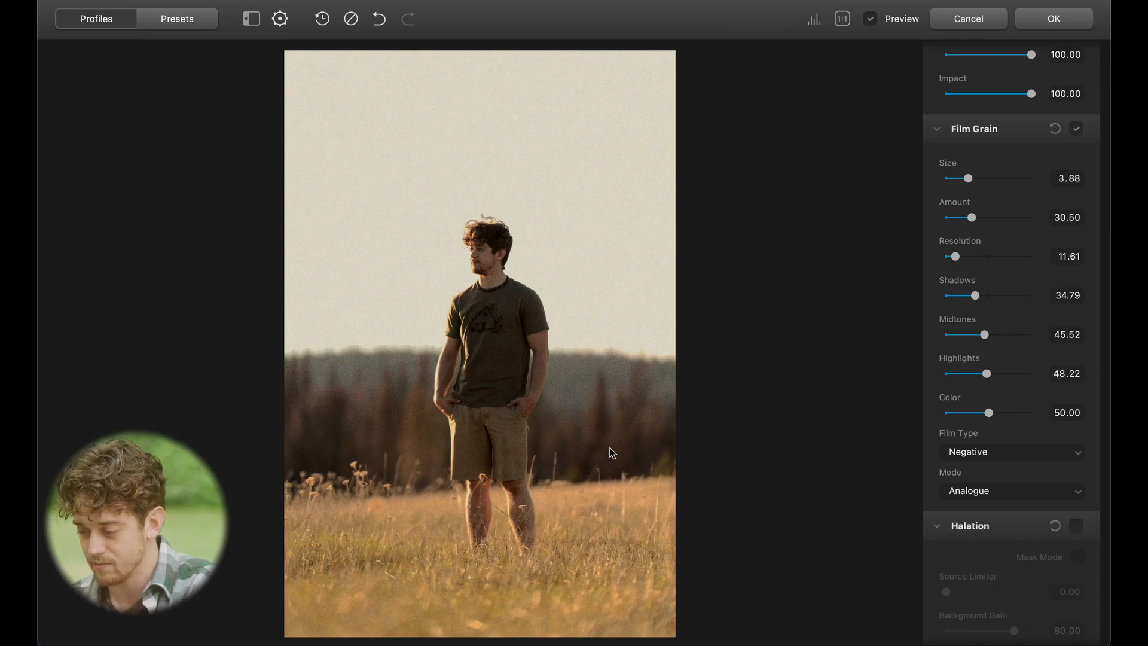
pyautogui.click(1076, 130)
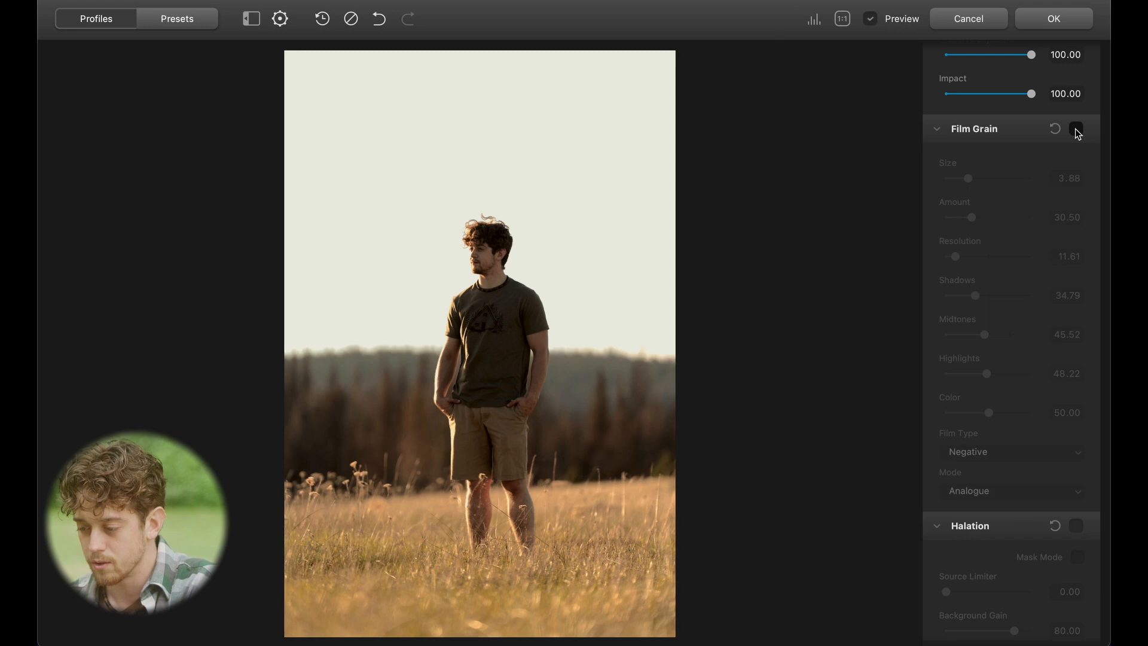
pyautogui.click(1076, 129)
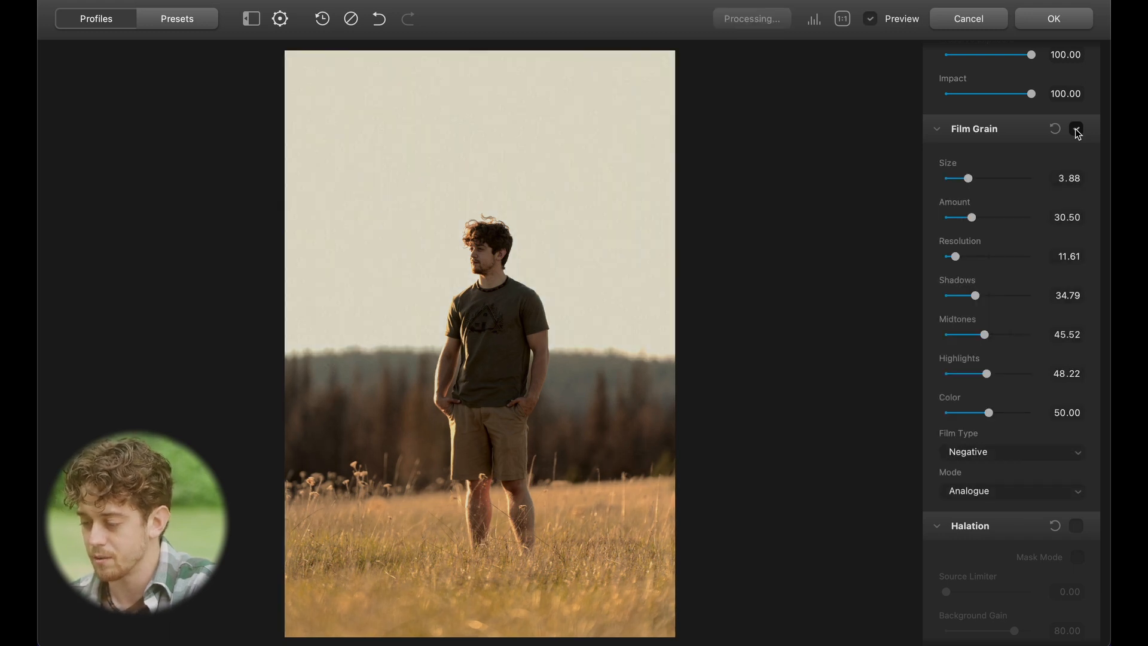
# Try the Positive film type for the Film Grain and inspect the man's face and shirt up close
pyautogui.click(993, 457)
pyautogui.click(989, 468)
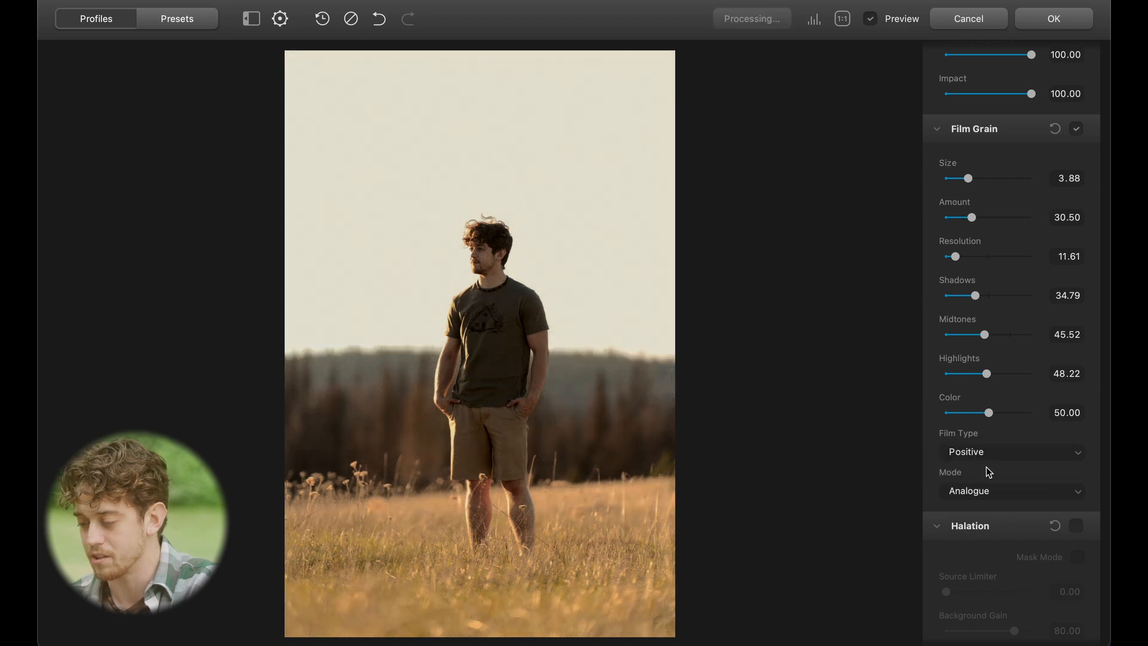
pyautogui.click(558, 250)
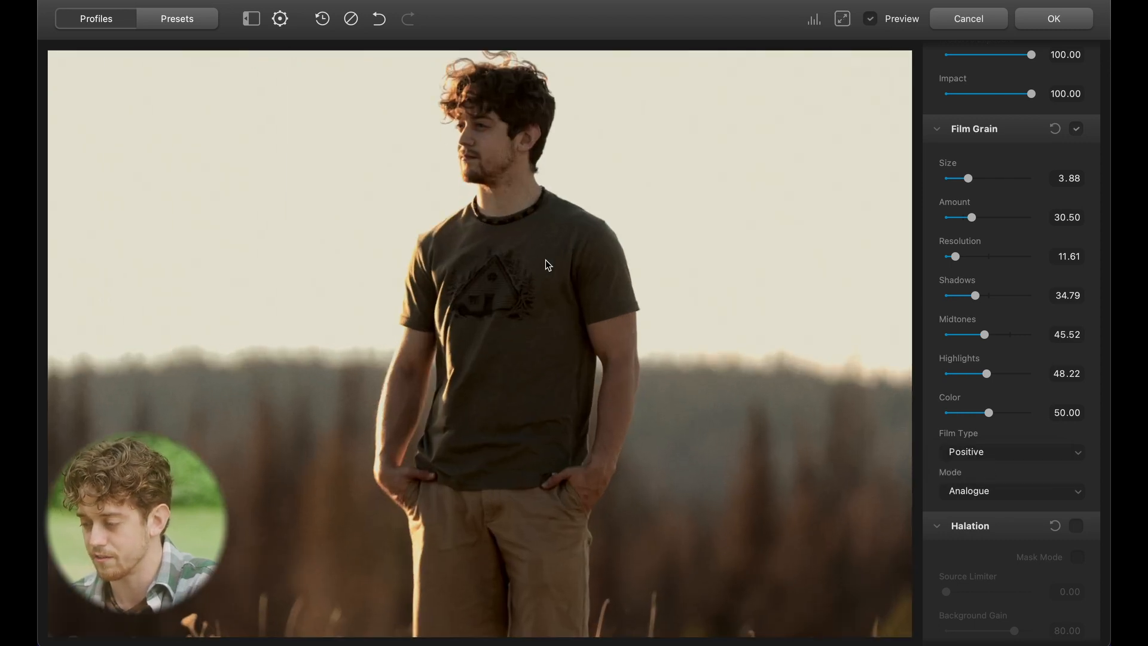
pyautogui.moveTo(546, 259); pyautogui.dragTo(526, 371)
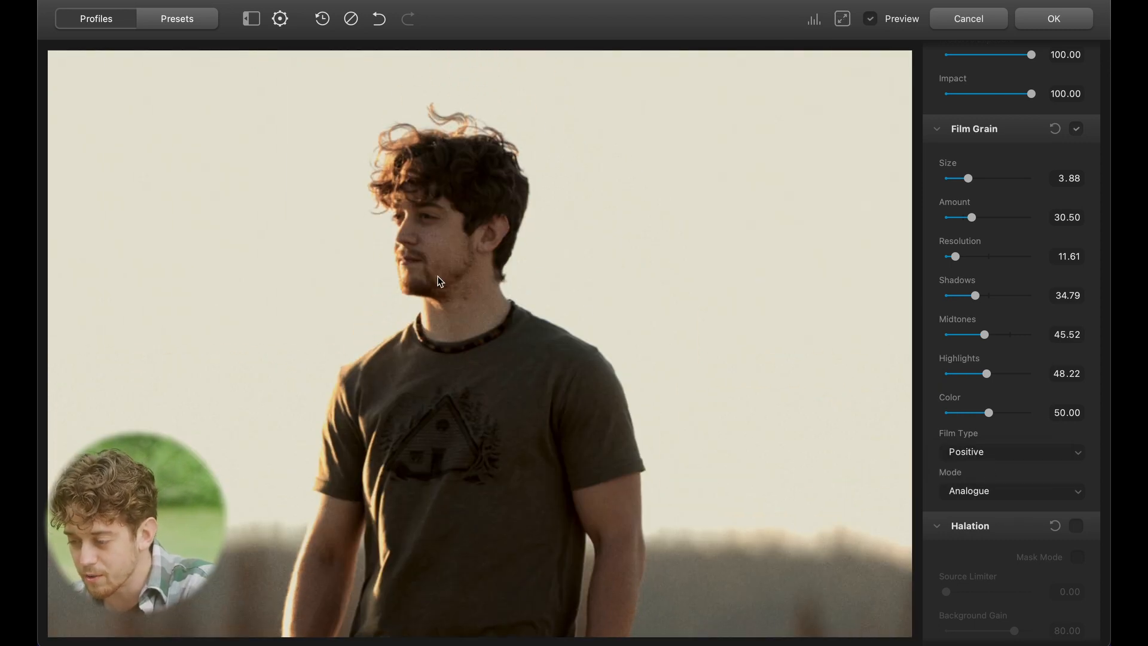
# Check the Film Grain's mode options, keeping Analogue, and return the film type to Negative
pyautogui.click(988, 487)
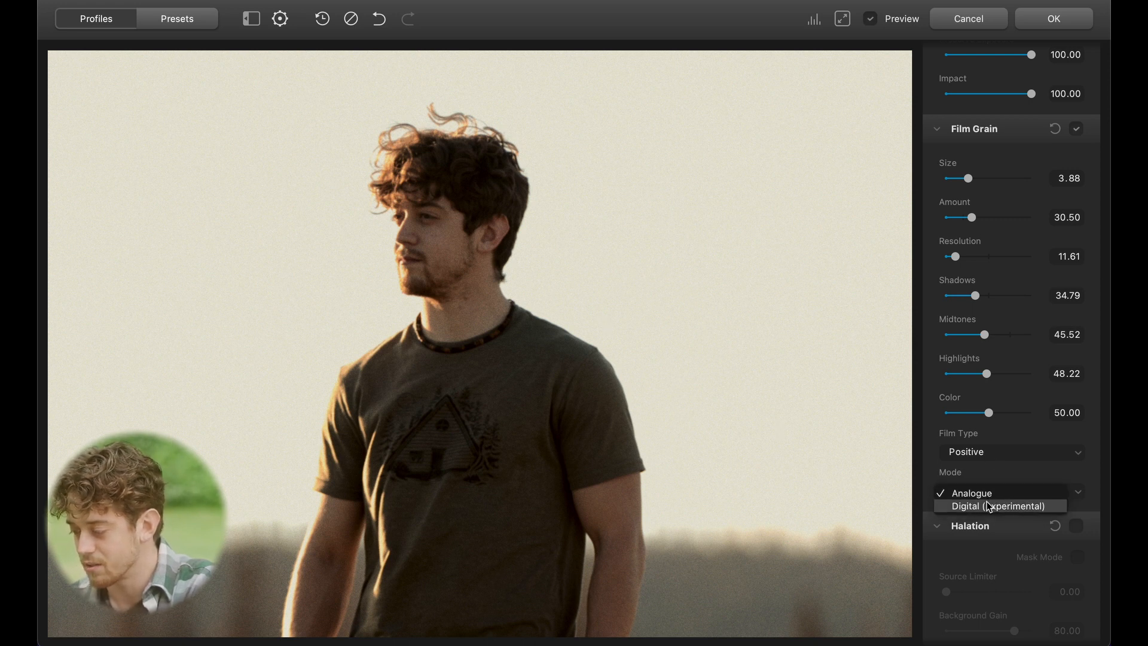
pyautogui.click(984, 493)
pyautogui.click(980, 494)
pyautogui.click(980, 507)
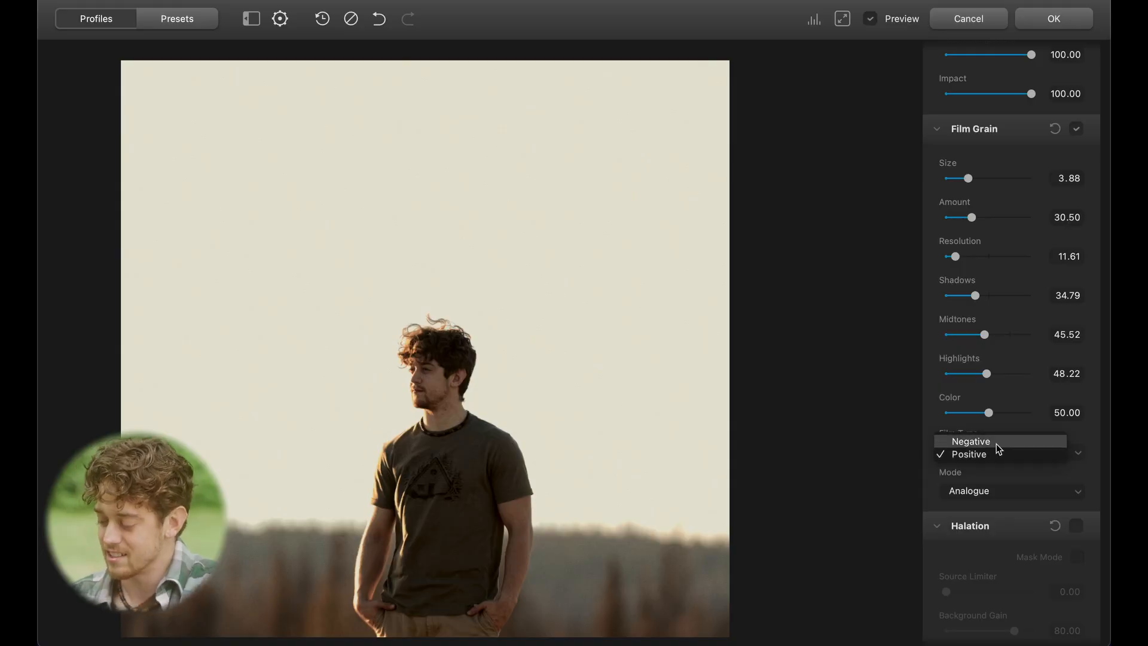
pyautogui.click(997, 442)
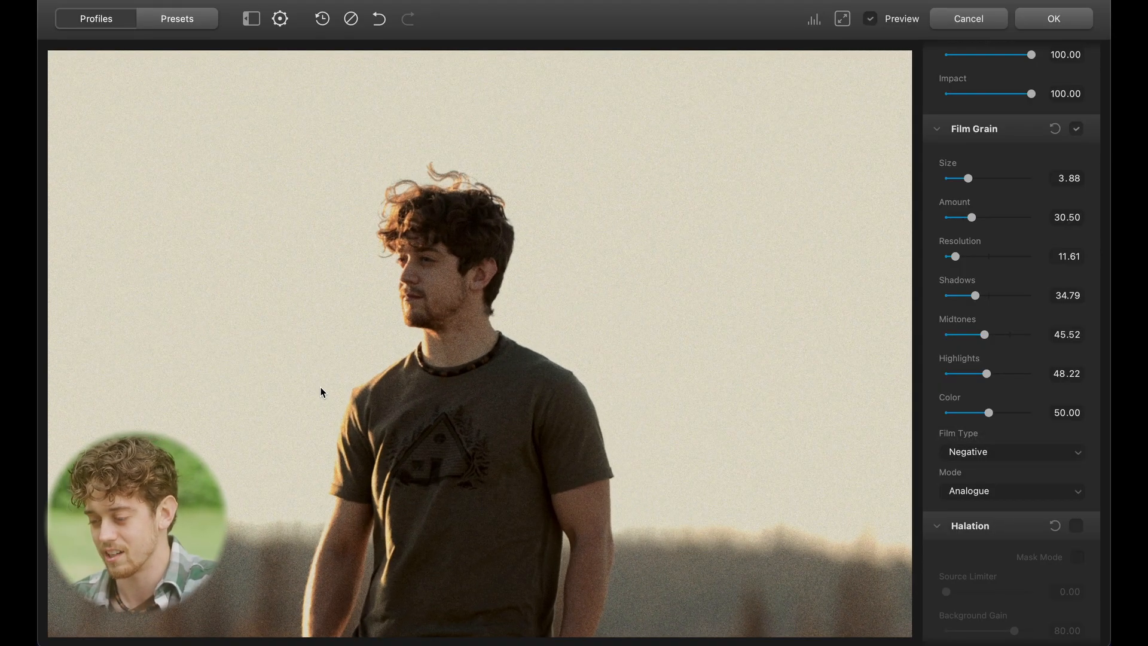
# Examine the negative-type grain on the man's face and hair up close and in the full image
pyautogui.press('super+equal')
pyautogui.moveTo(410, 307); pyautogui.dragTo(442, 373)
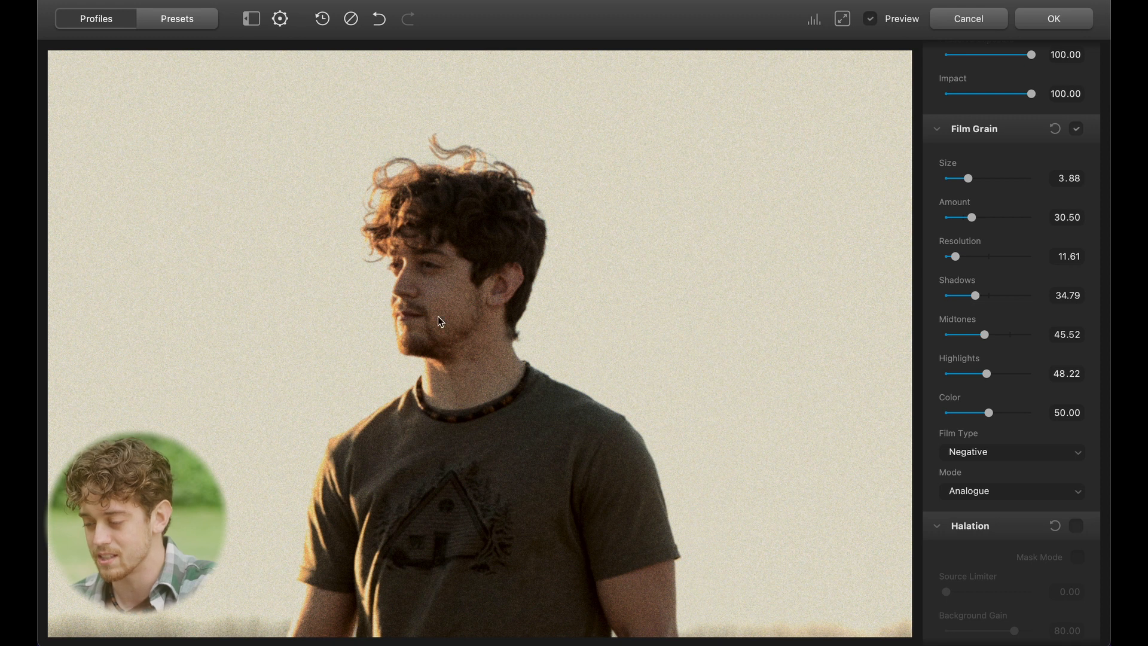
pyautogui.scroll(2, 408, 310)
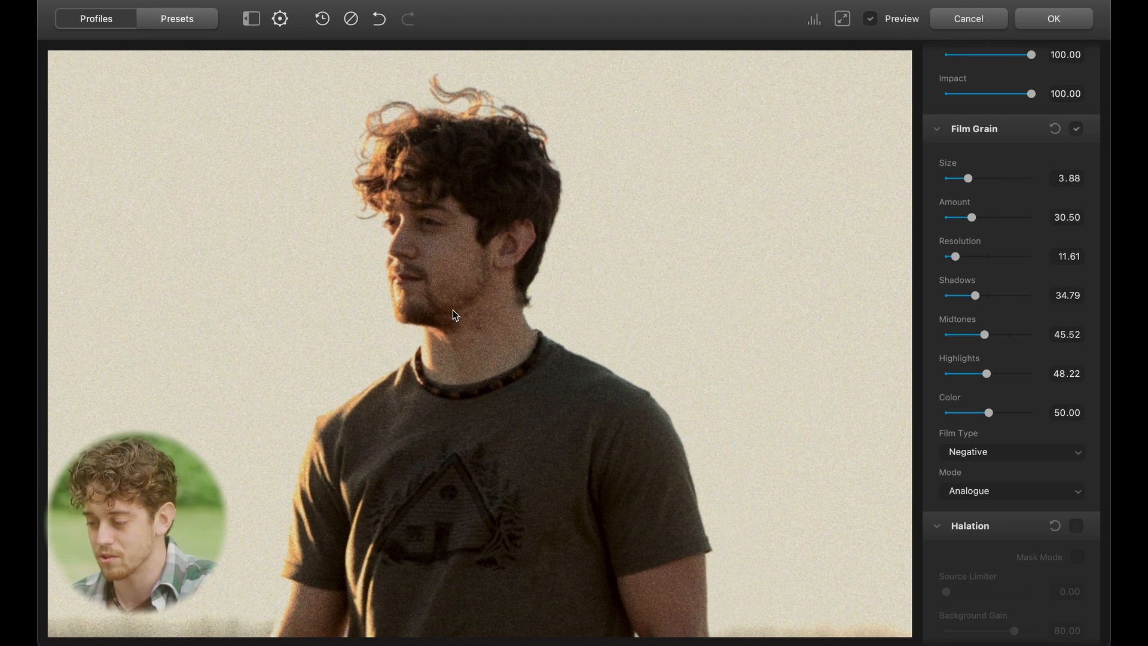
pyautogui.moveTo(453, 310); pyautogui.dragTo(496, 315)
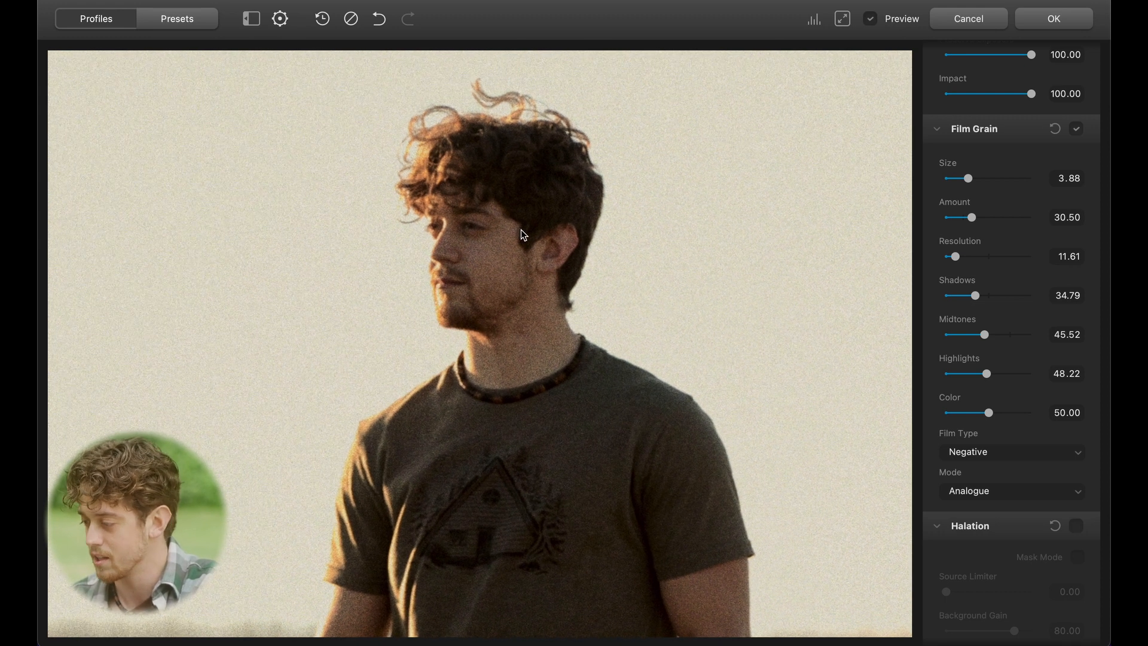
pyautogui.press('super+minus')
pyautogui.press('super+0')
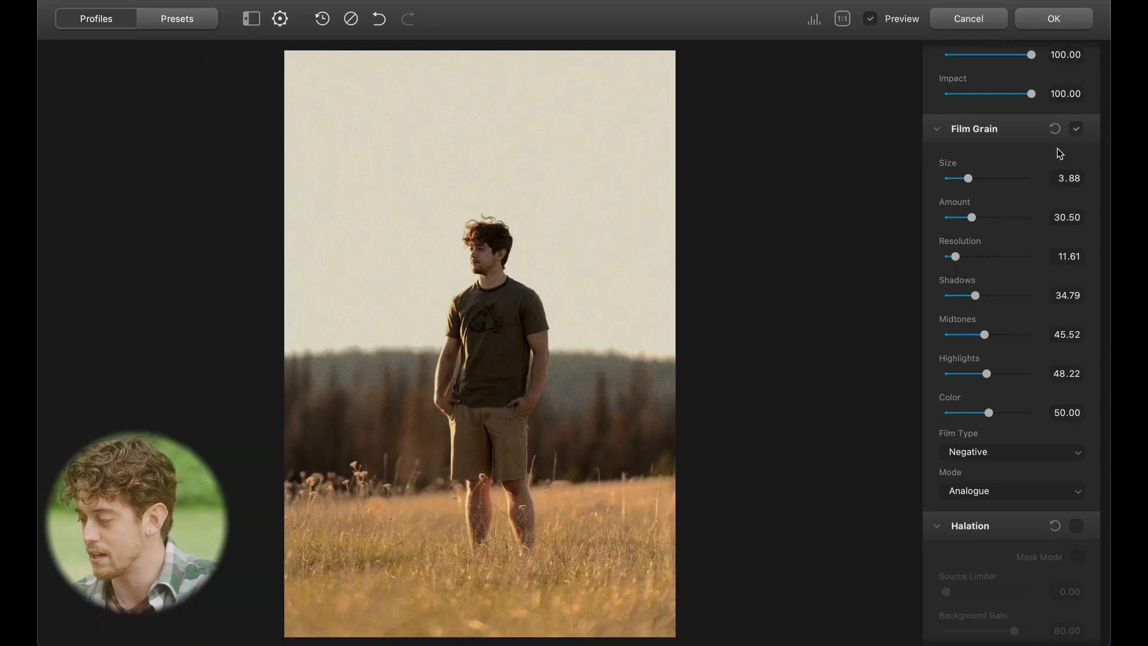
# Compare the image with Film Grain off and on again, using the histogram to see its effect on the tones
pyautogui.click(1076, 128)
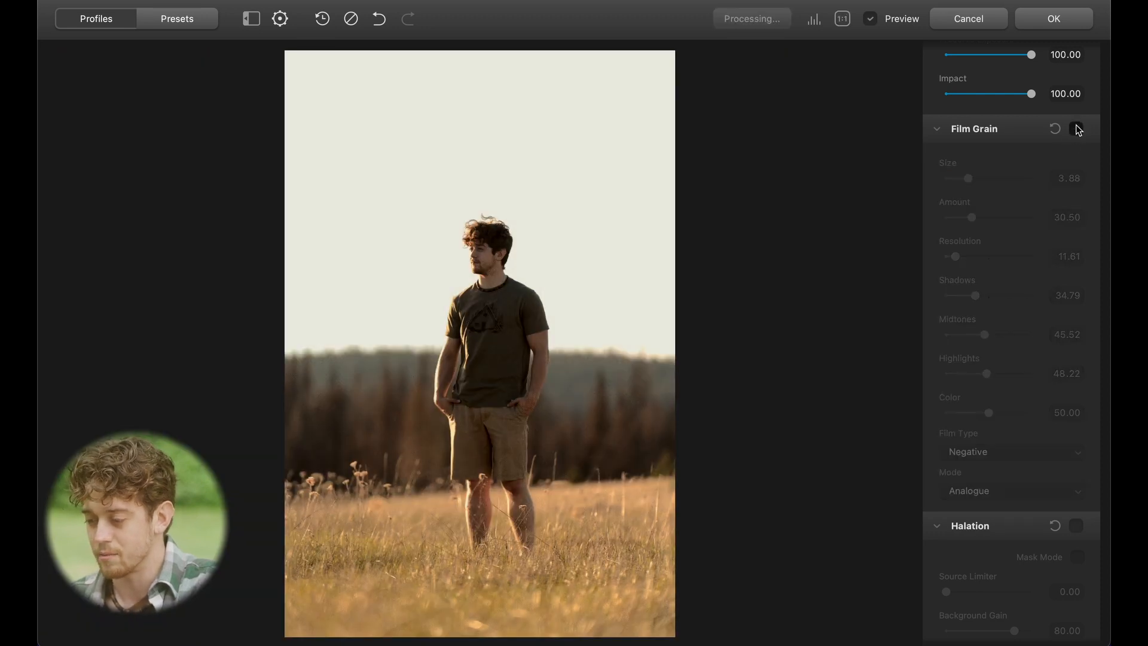
pyautogui.click(1076, 128)
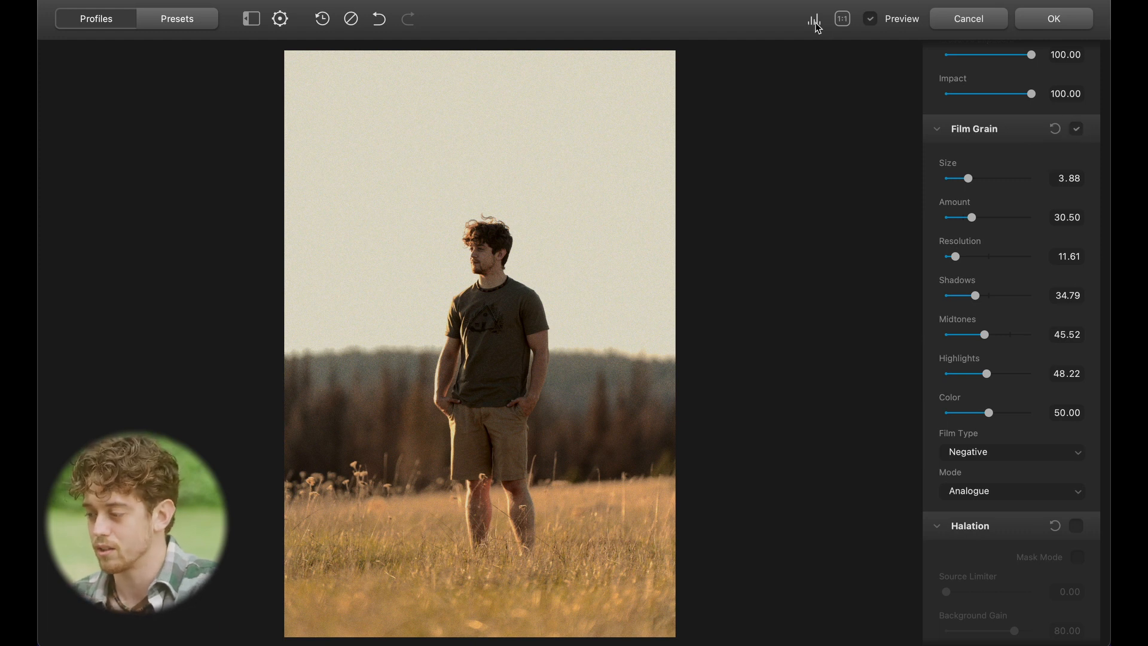
pyautogui.click(814, 19)
pyautogui.click(1076, 130)
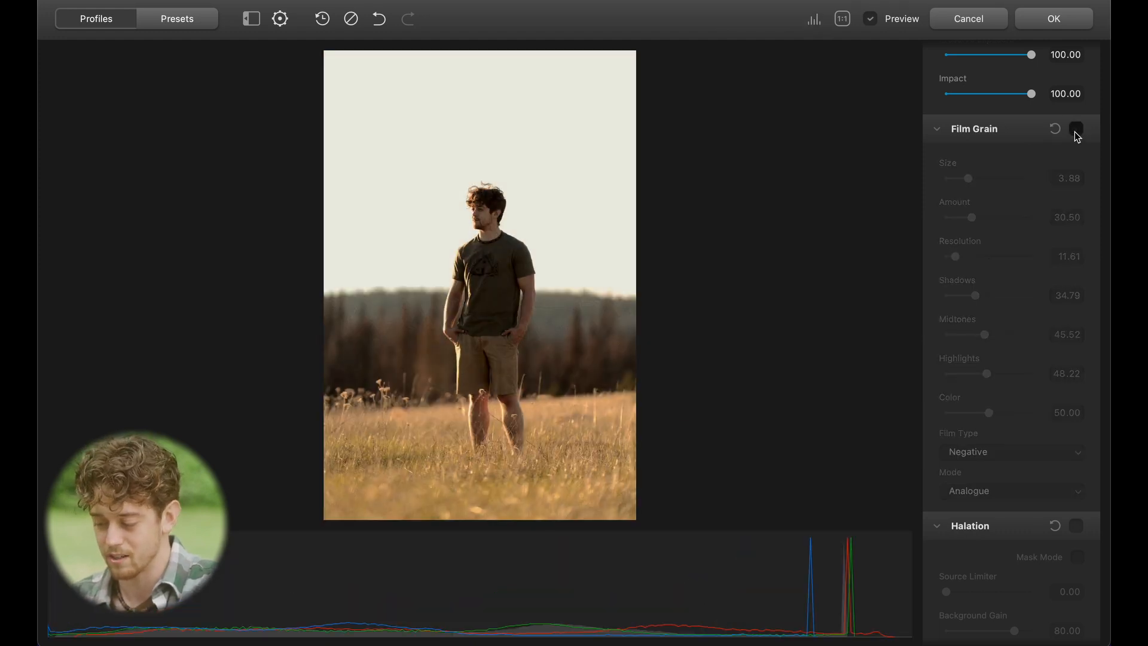
pyautogui.click(1076, 130)
pyautogui.click(1076, 135)
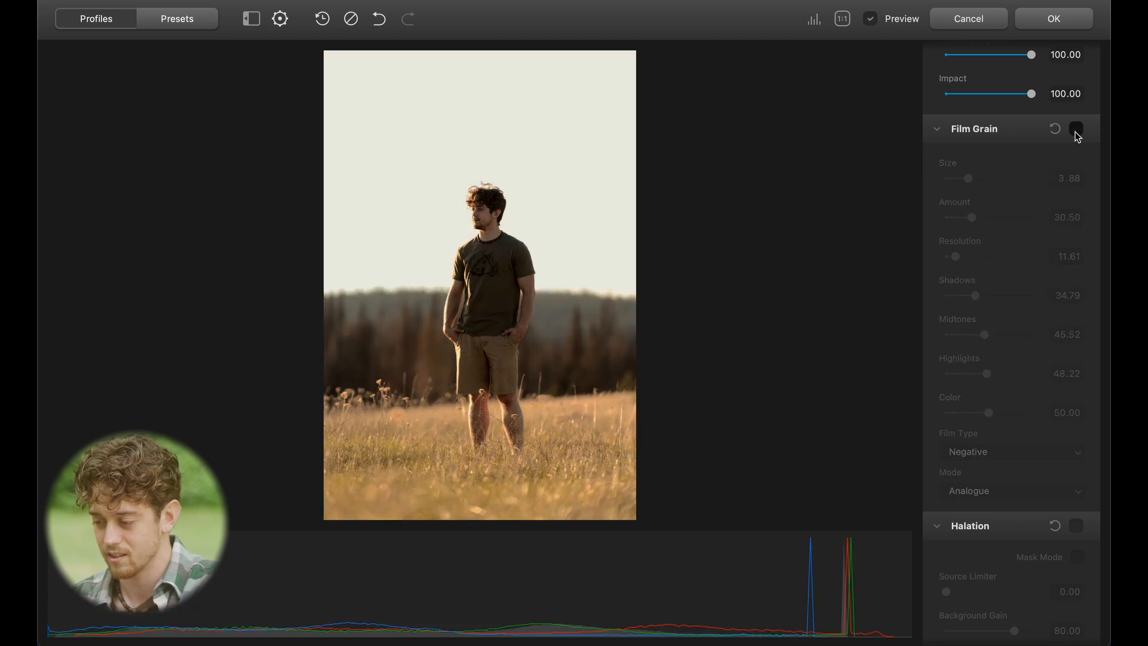
pyautogui.click(1076, 135)
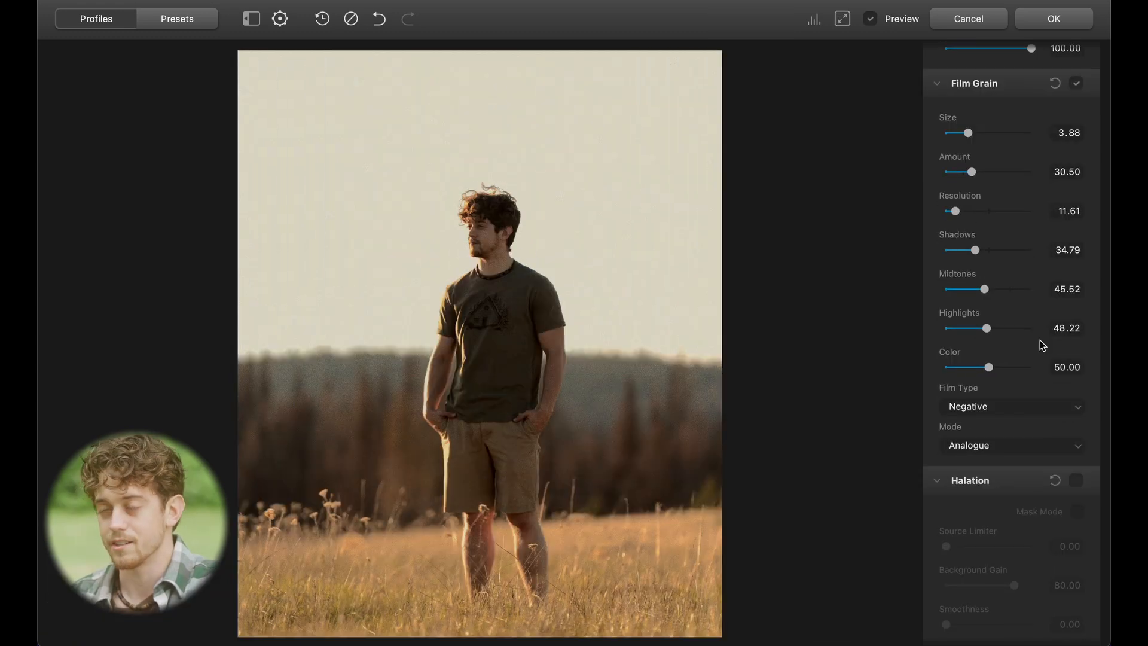
# Collapse the Halation and Bloom settings, and expand and enable the Vignette effect
pyautogui.scroll(-5, 1040, 341)
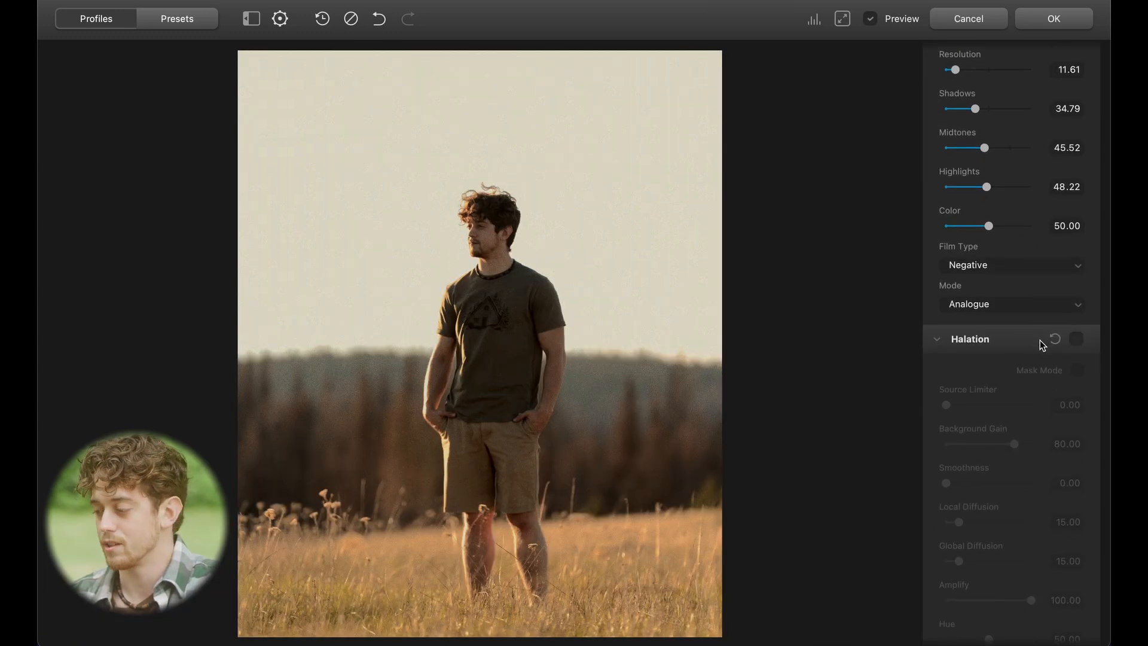
pyautogui.click(980, 339)
pyautogui.scroll(8, 993, 383)
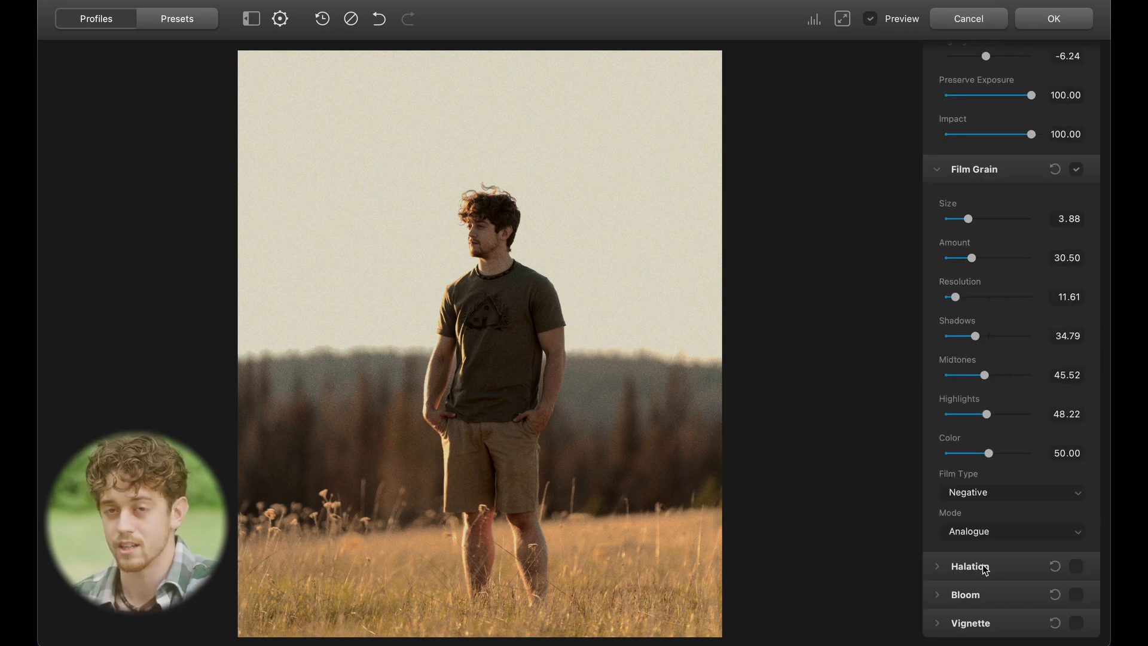
pyautogui.click(938, 623)
pyautogui.click(1077, 453)
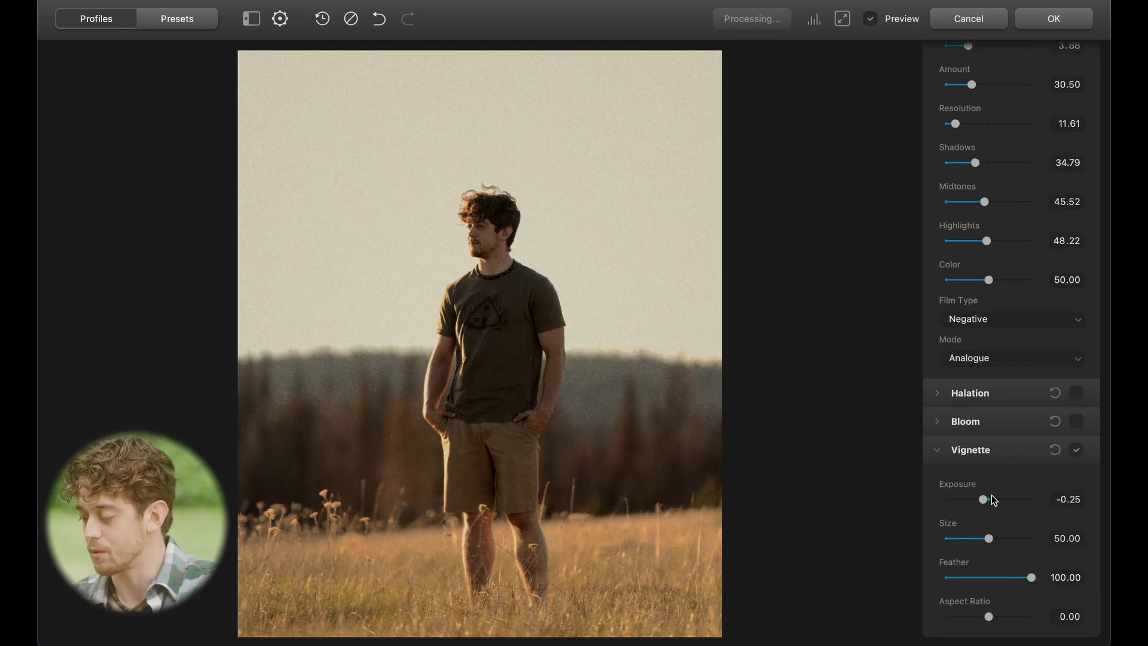
# Try Vignette Exposure values of 0.62 and -0.40 while viewing the full image
pyautogui.moveTo(985, 501); pyautogui.dragTo(1003, 503)
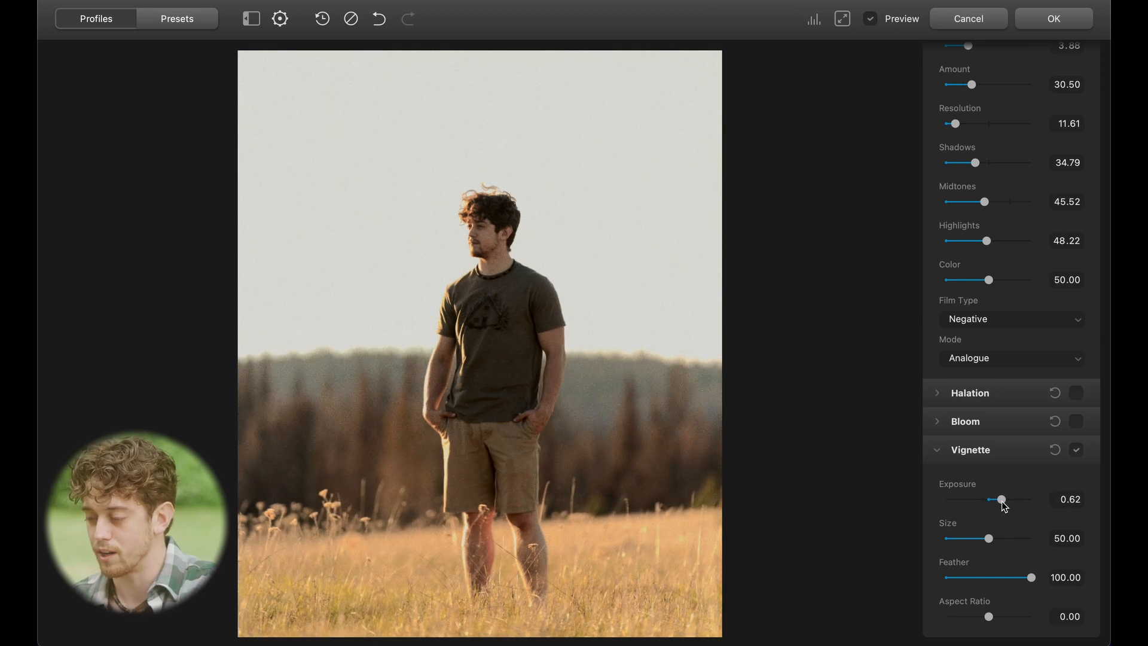
pyautogui.scroll(-3, 710, 418)
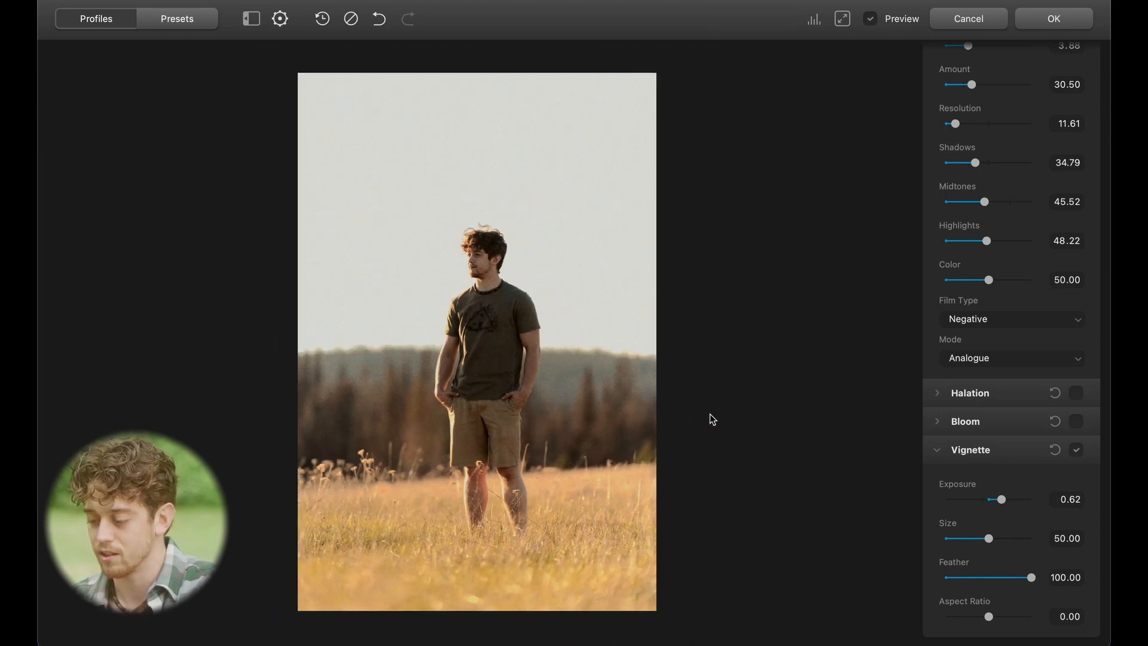
pyautogui.moveTo(1000, 502); pyautogui.dragTo(983, 506)
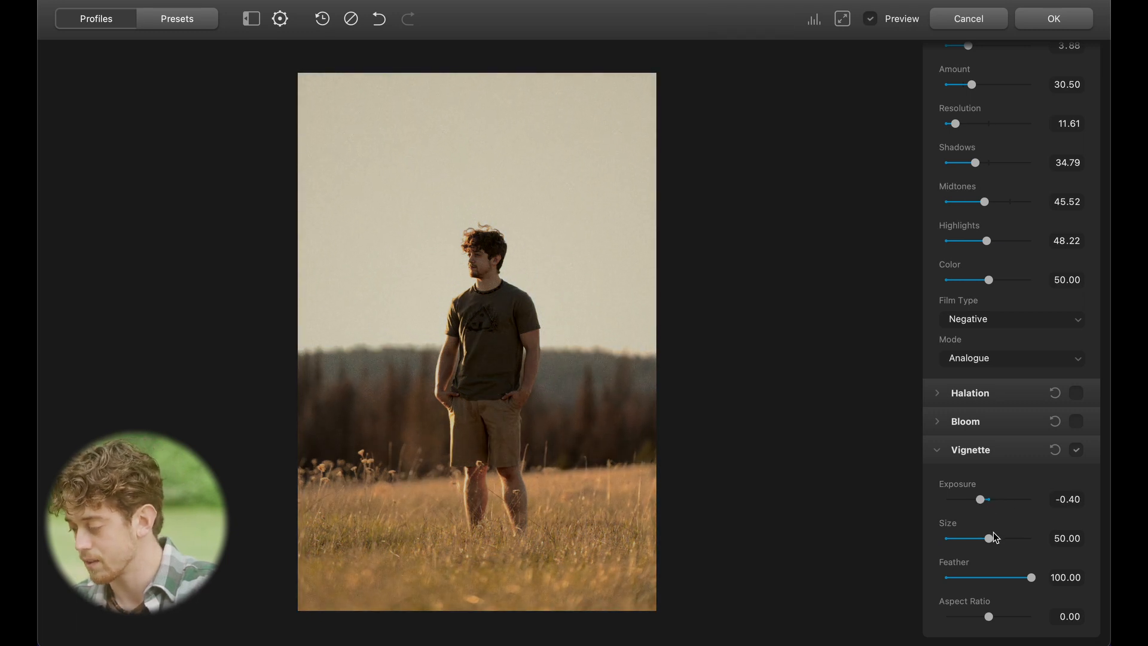
# Set the Vignette's Feather to 80.08, Size to 100.00 and Exposure to 1.23
pyautogui.moveTo(1031, 578); pyautogui.dragTo(1014, 577)
pyautogui.moveTo(989, 539); pyautogui.dragTo(1054, 551)
pyautogui.moveTo(980, 503); pyautogui.dragTo(1016, 507)
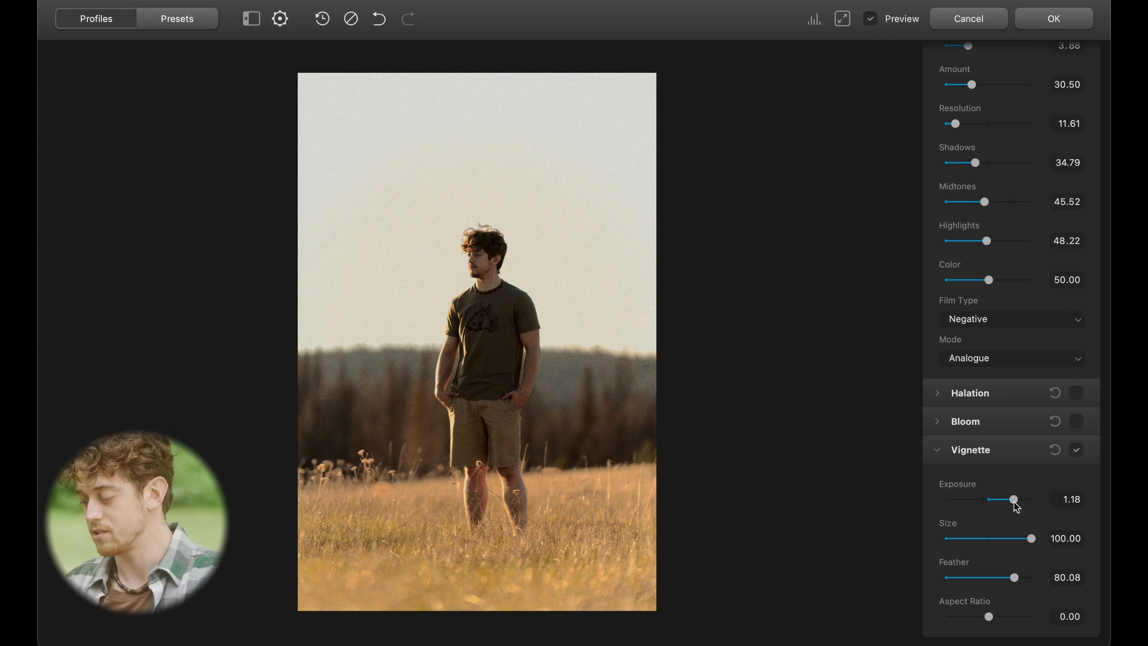
pyautogui.moveTo(1014, 504); pyautogui.dragTo(1015, 500)
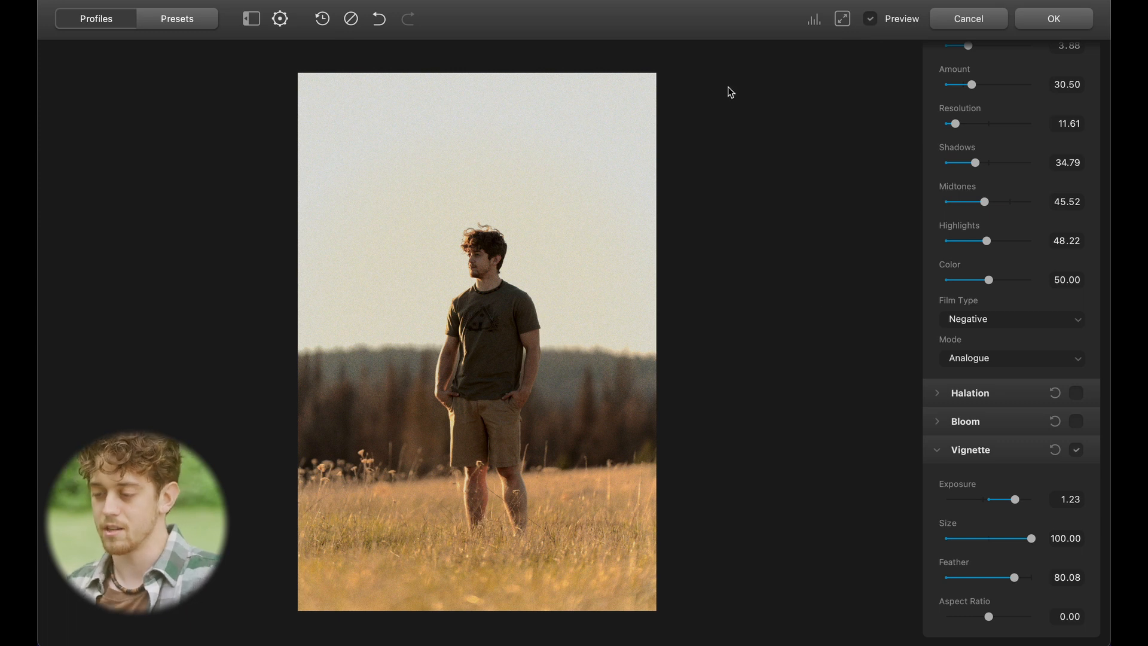
# Compare the full image before and after all the film adjustments
pyautogui.click(869, 19)
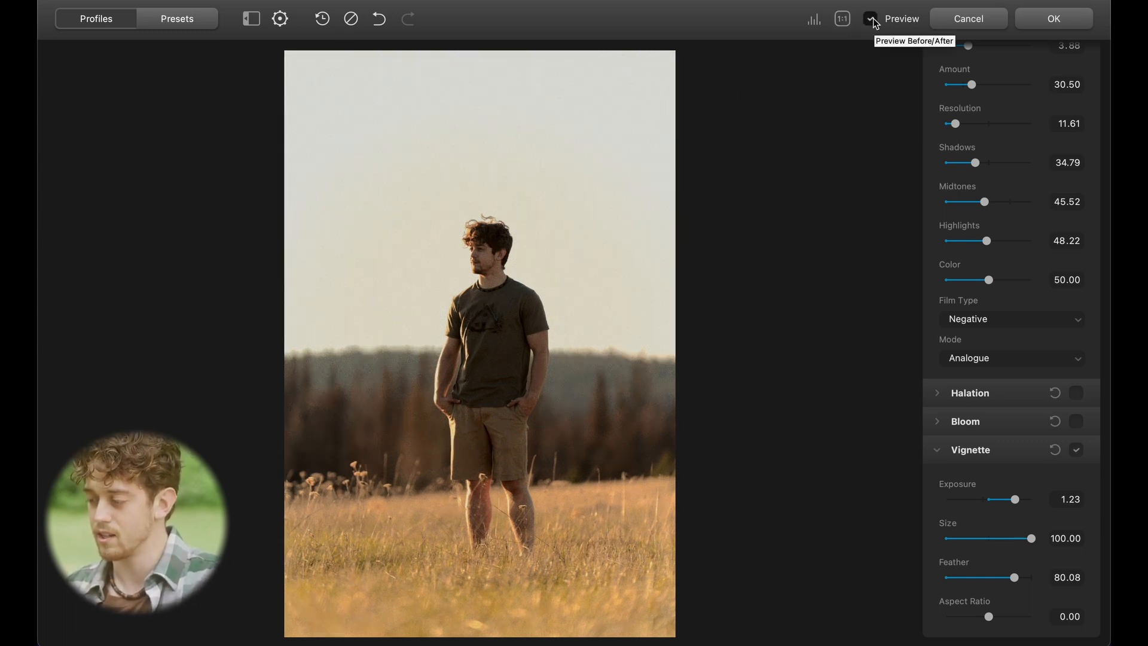
pyautogui.click(874, 23)
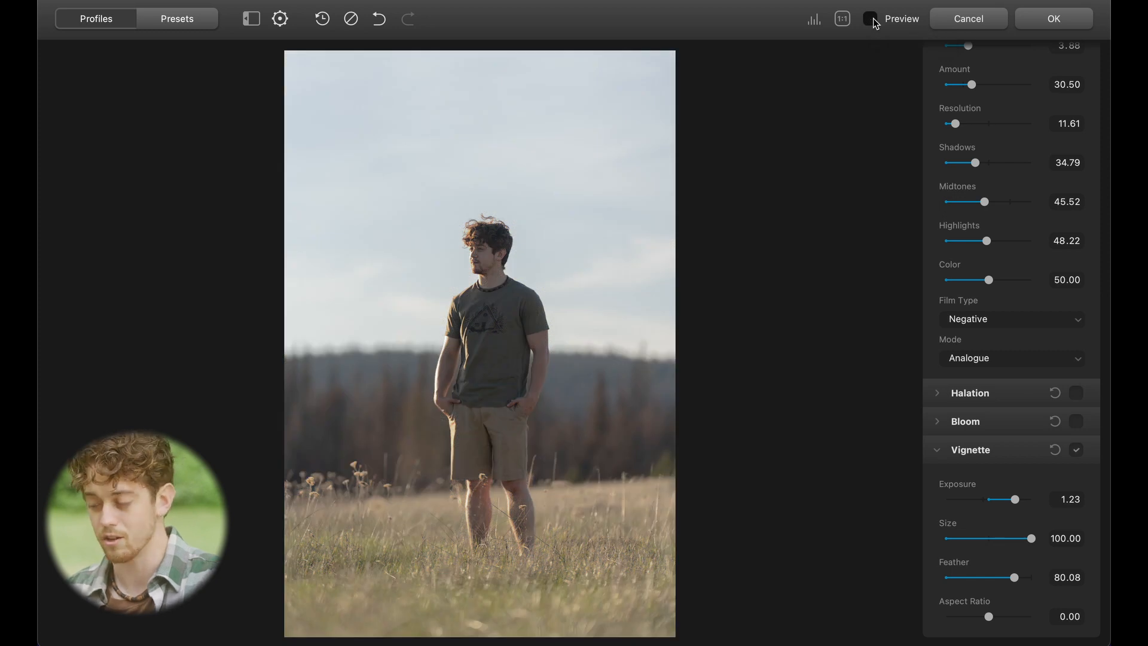
pyautogui.click(871, 20)
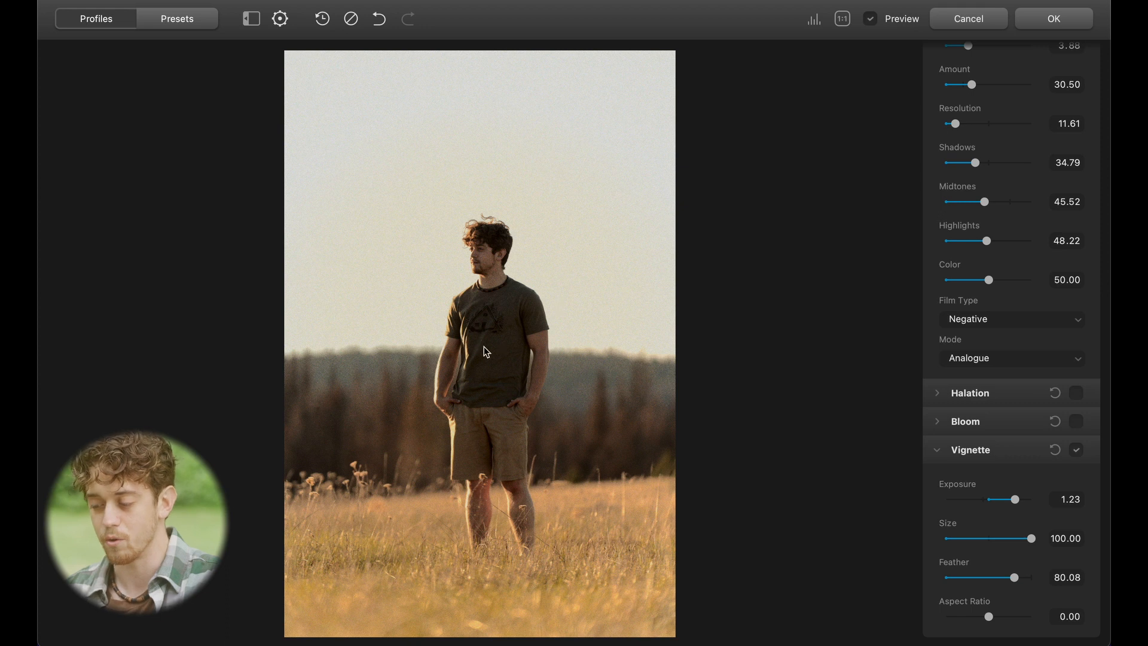
# Inspect the finished look on the man's face, shirt and the tree line up close, and show the unedited version for comparison
pyautogui.click(488, 265)
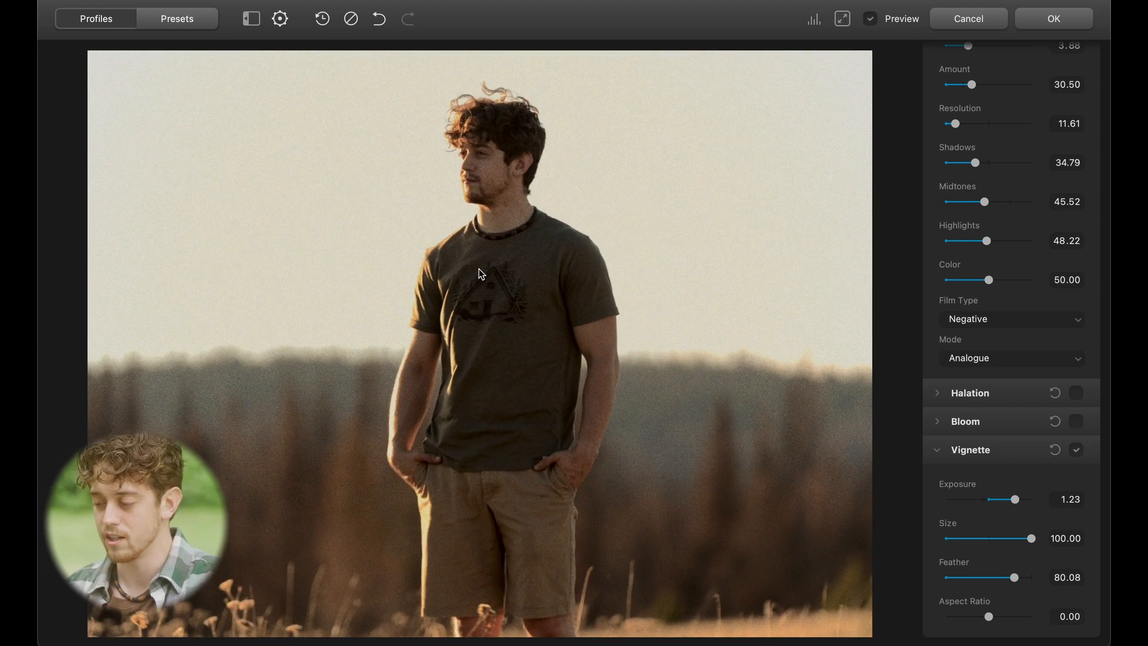
pyautogui.moveTo(478, 268); pyautogui.dragTo(481, 362)
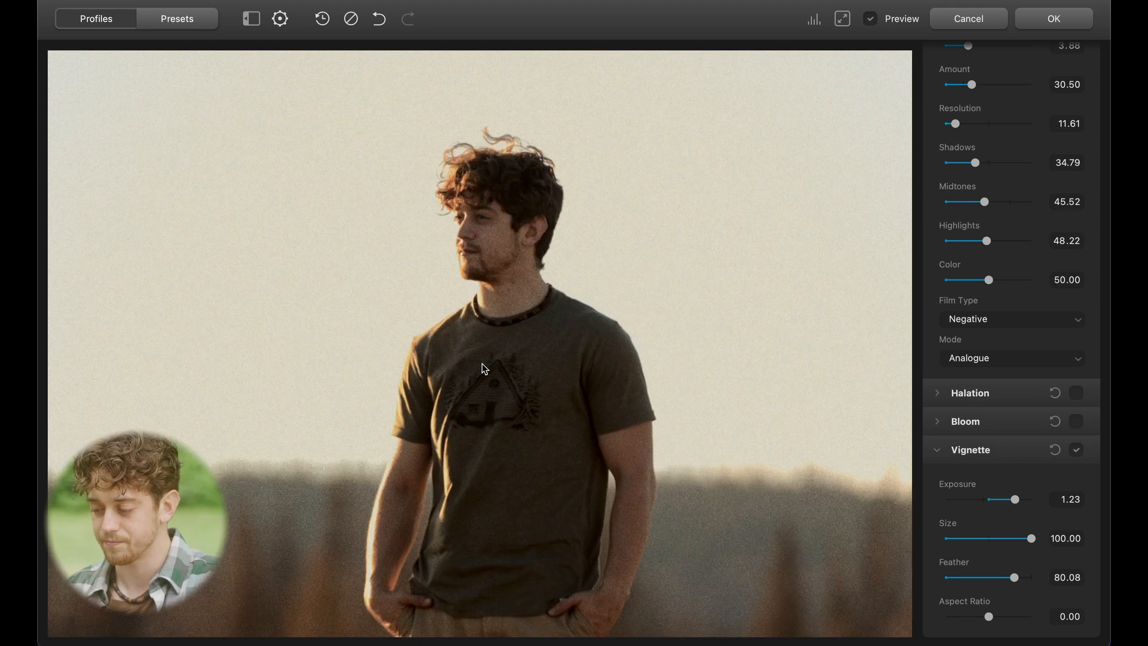
pyautogui.press('super+plus')
pyautogui.moveTo(490, 295); pyautogui.dragTo(491, 425)
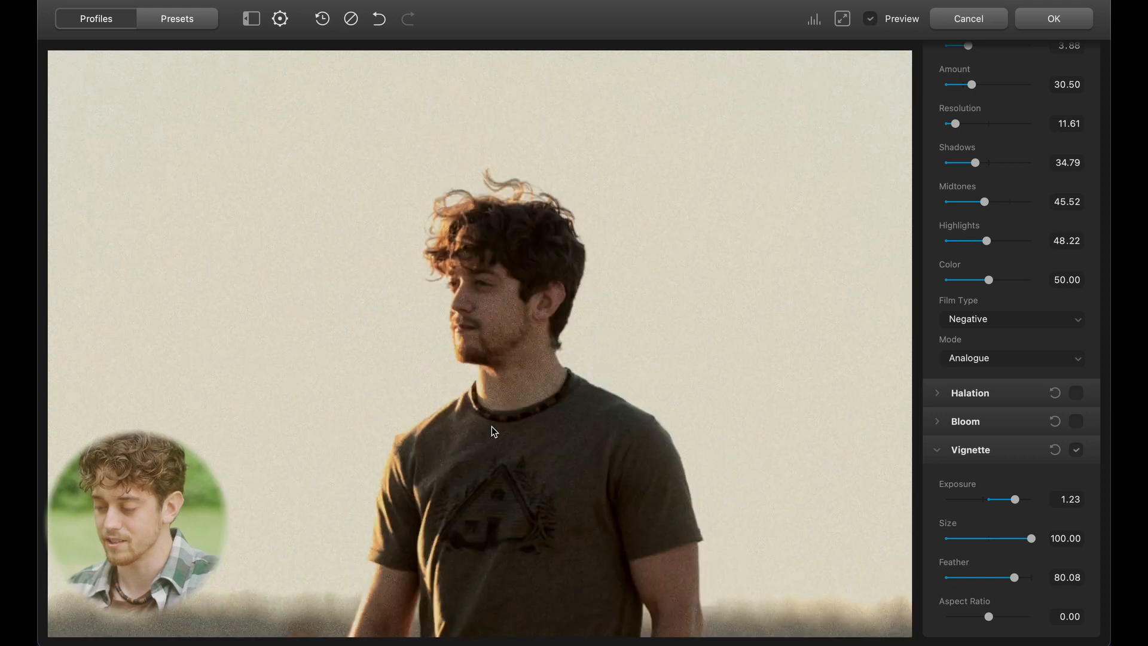
pyautogui.moveTo(534, 358); pyautogui.dragTo(542, 236)
pyautogui.press('super+minus')
pyautogui.scroll(-5, 465, 339)
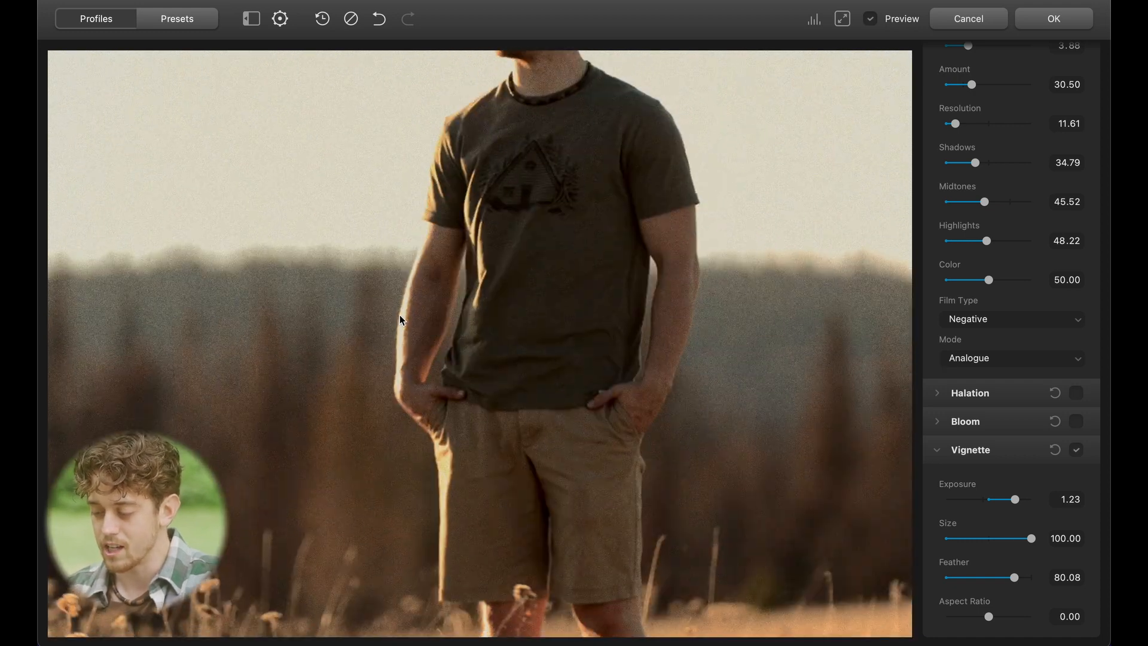
pyautogui.scroll(5, 643, 234)
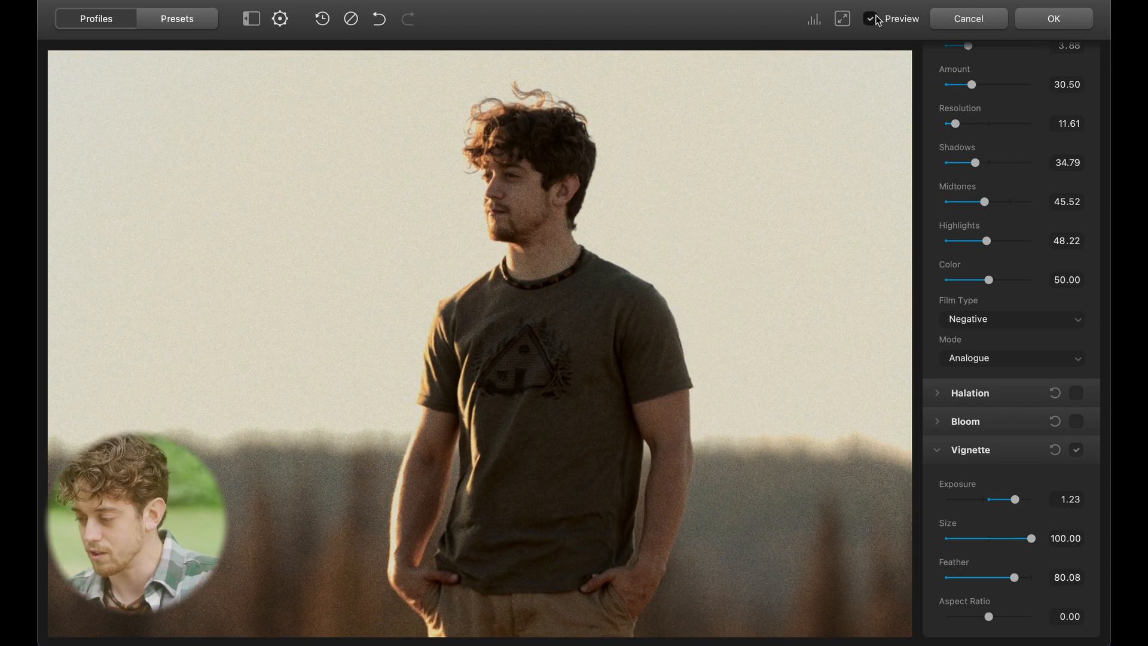
pyautogui.click(874, 19)
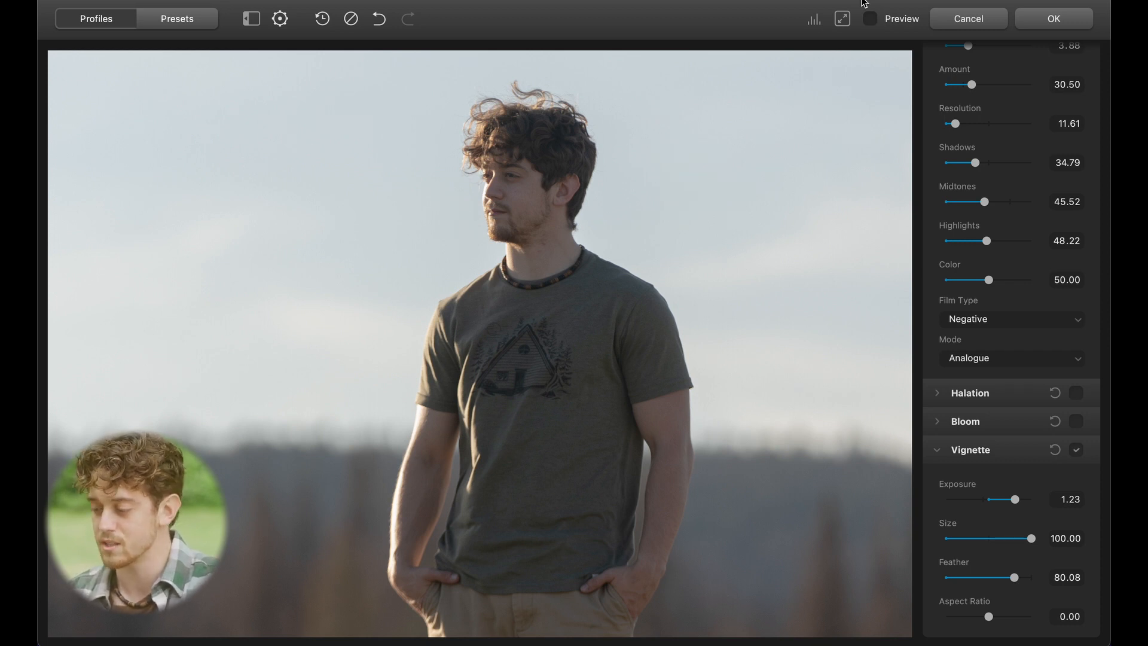
# Show the edited version of the portrait again and apply the Dehancer look, returning to Lightroom Classic
pyautogui.click(875, 24)
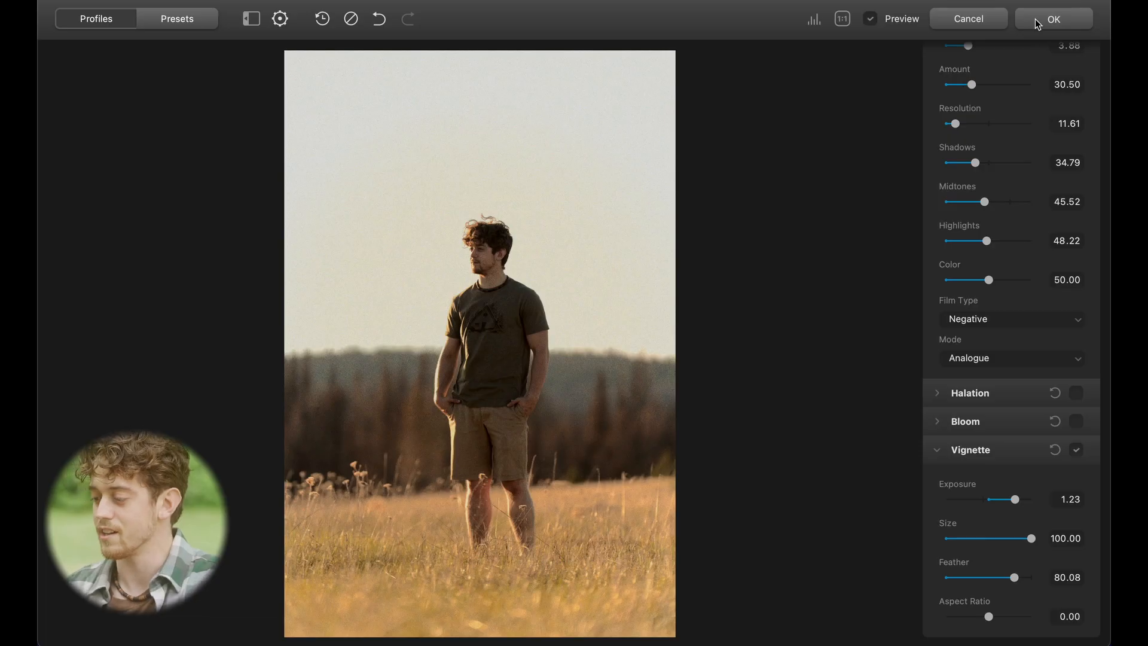
pyautogui.click(1035, 20)
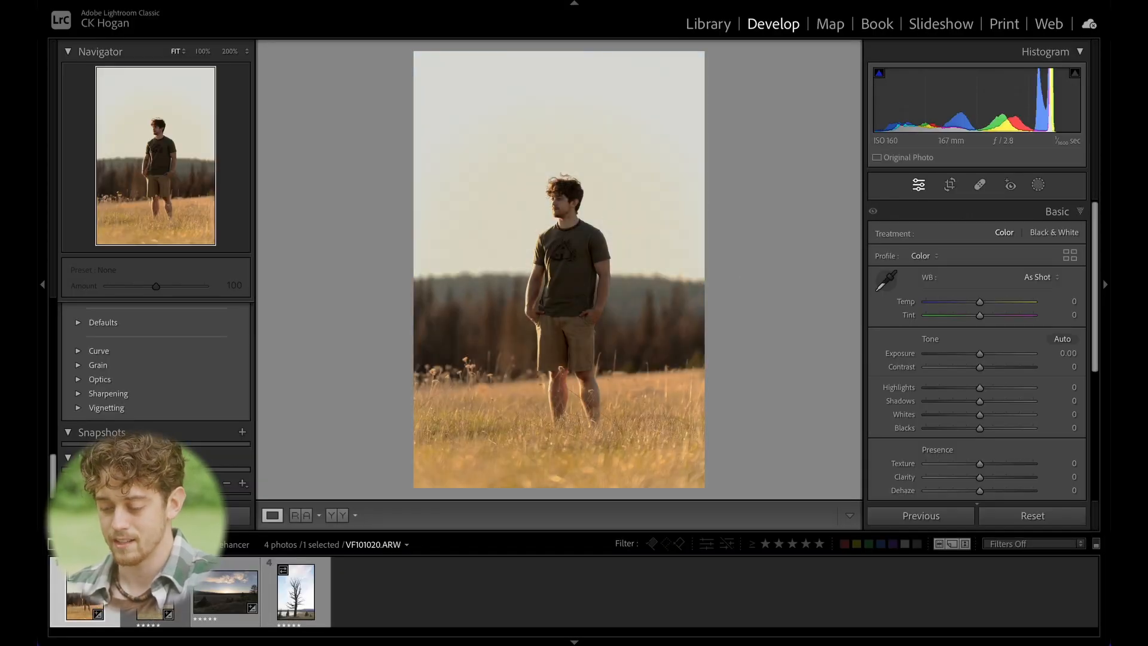
# Compare the original portrait VF101020.ARW with its film-look version VF101020-Edit-3.tif
pyautogui.click(155, 592)
pyautogui.click(85, 591)
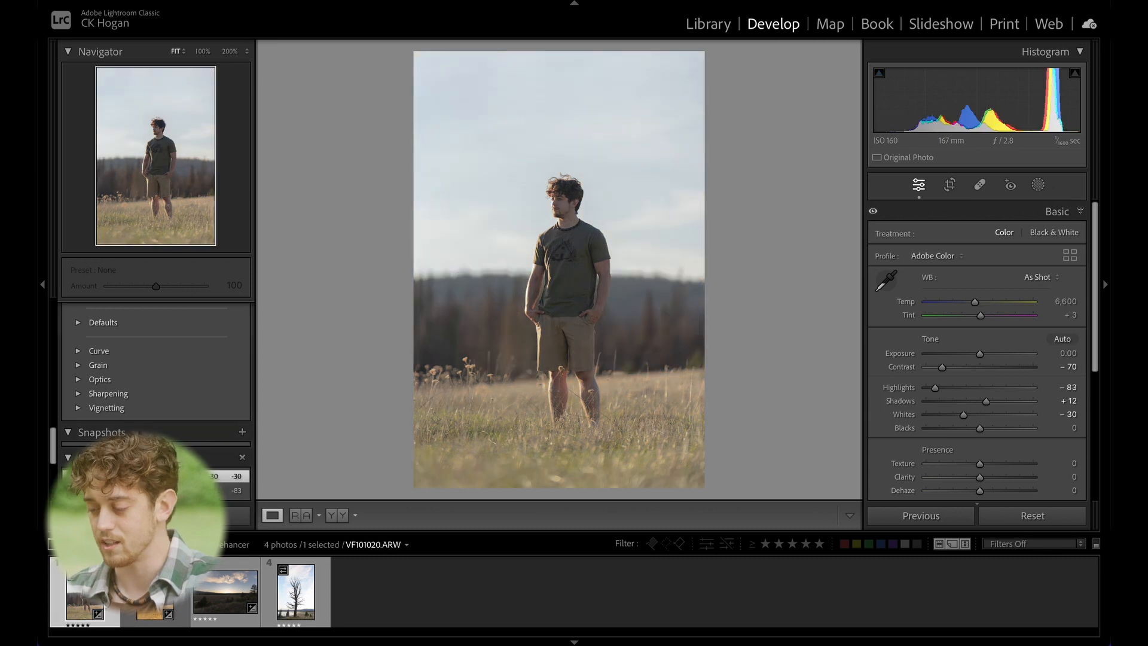
pyautogui.press('Right')
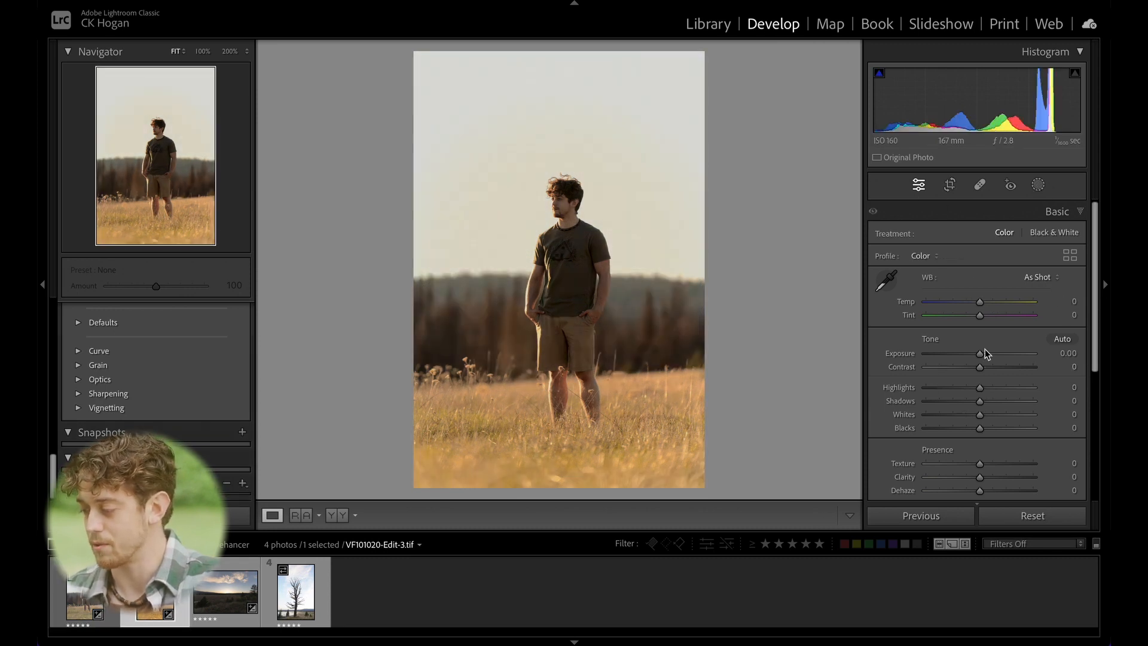
# Try Hue adjustments in the color mixer on the edited portrait and reset them to 0
pyautogui.scroll(-3, 984, 352)
pyautogui.scroll(-2, 984, 359)
pyautogui.click(978, 402)
pyautogui.scroll(-3, 980, 394)
pyautogui.scroll(5, 987, 370)
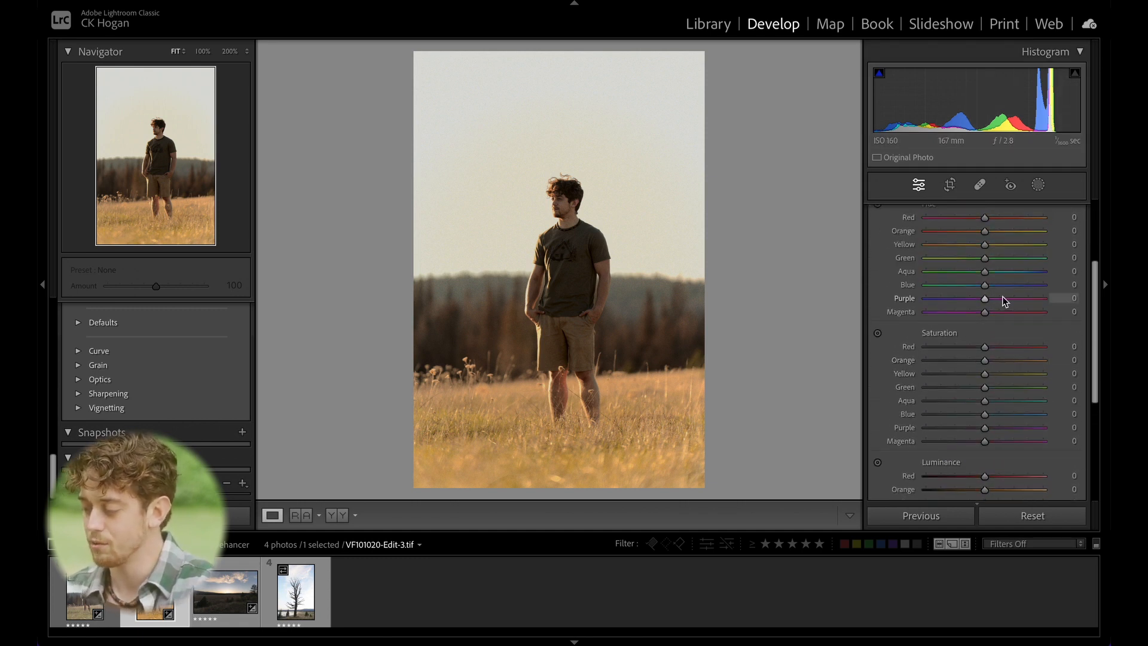
pyautogui.moveTo(986, 289); pyautogui.dragTo(1073, 293)
pyautogui.doubleClick(1043, 288)
pyautogui.moveTo(984, 277)
pyautogui.mouseDown()
pyautogui.moveTo(1034, 282)
pyautogui.moveTo(908, 278)
pyautogui.moveTo(1046, 277)
pyautogui.moveTo(923, 277)
pyautogui.moveTo(1004, 278)
pyautogui.moveTo(985, 279)
pyautogui.mouseUp()
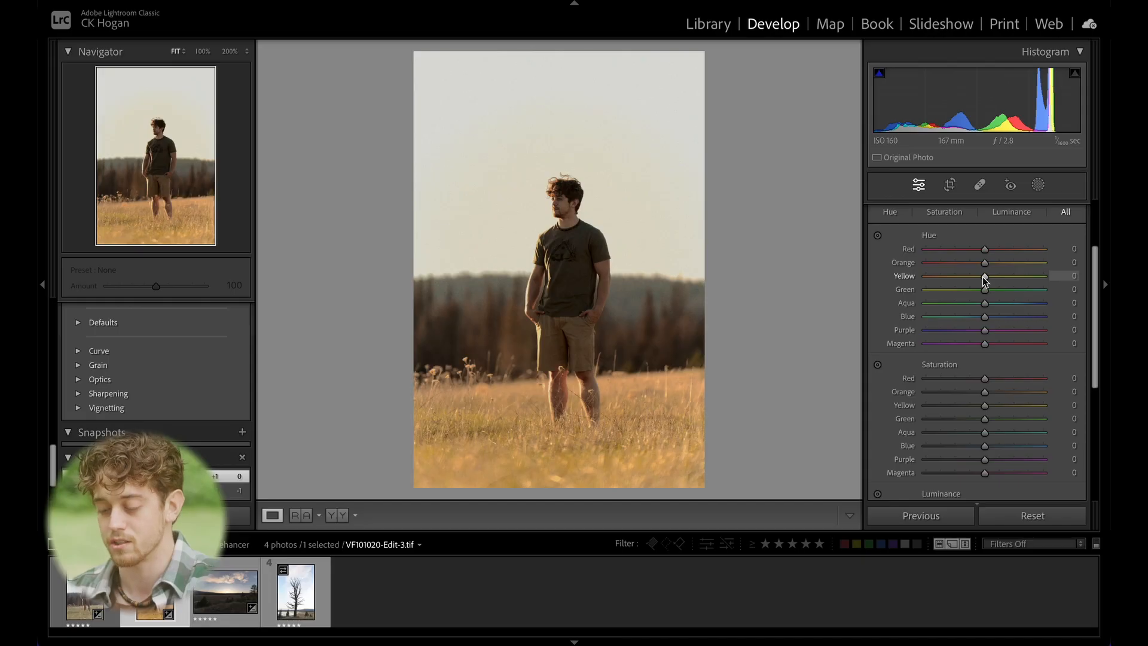
# View the unedited portrait once more and return to the film-look version
pyautogui.press('Left')
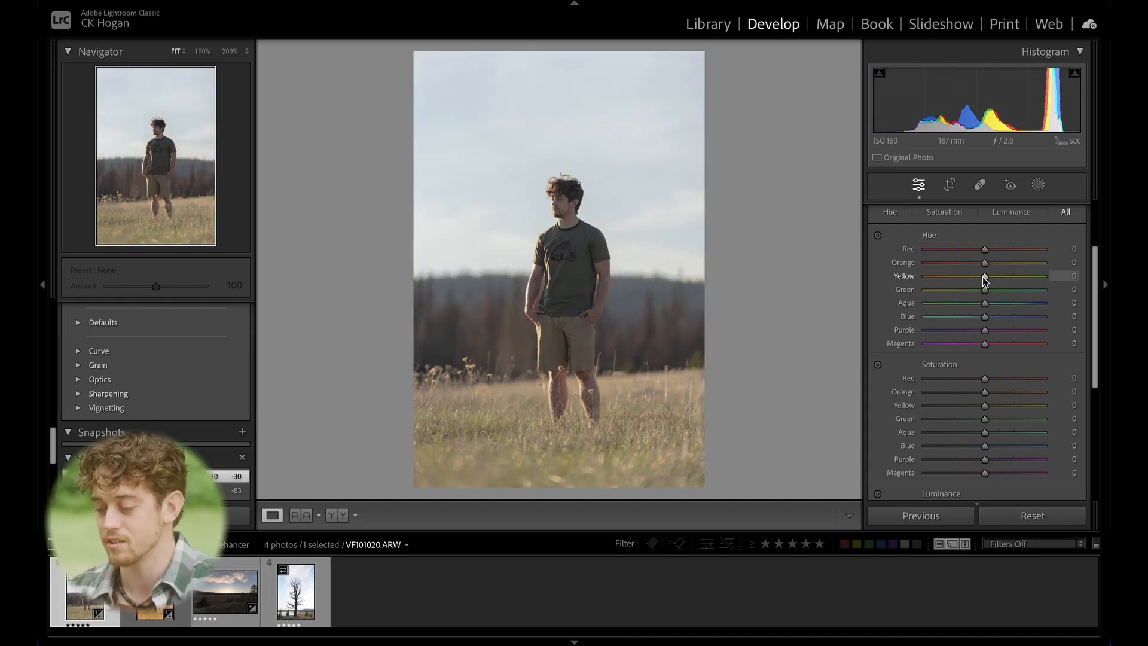
pyautogui.press('Right')
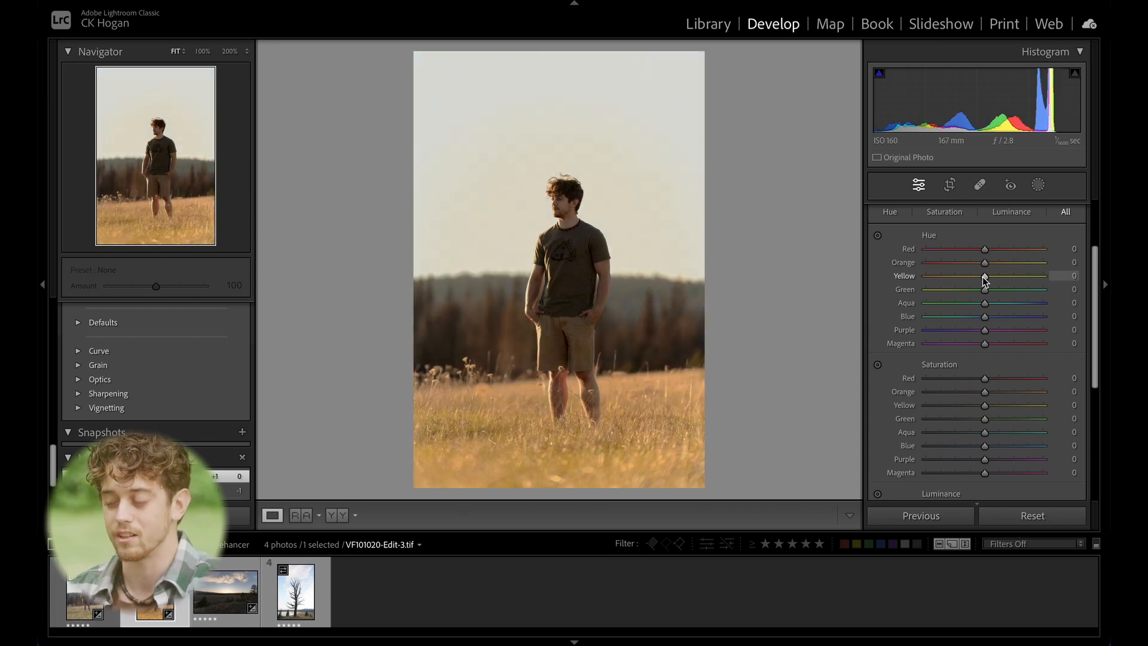
# On the sunset landscape photo VF101925.ARW, set Highlights to -19 and Shadows to +39
pyautogui.press('Right')
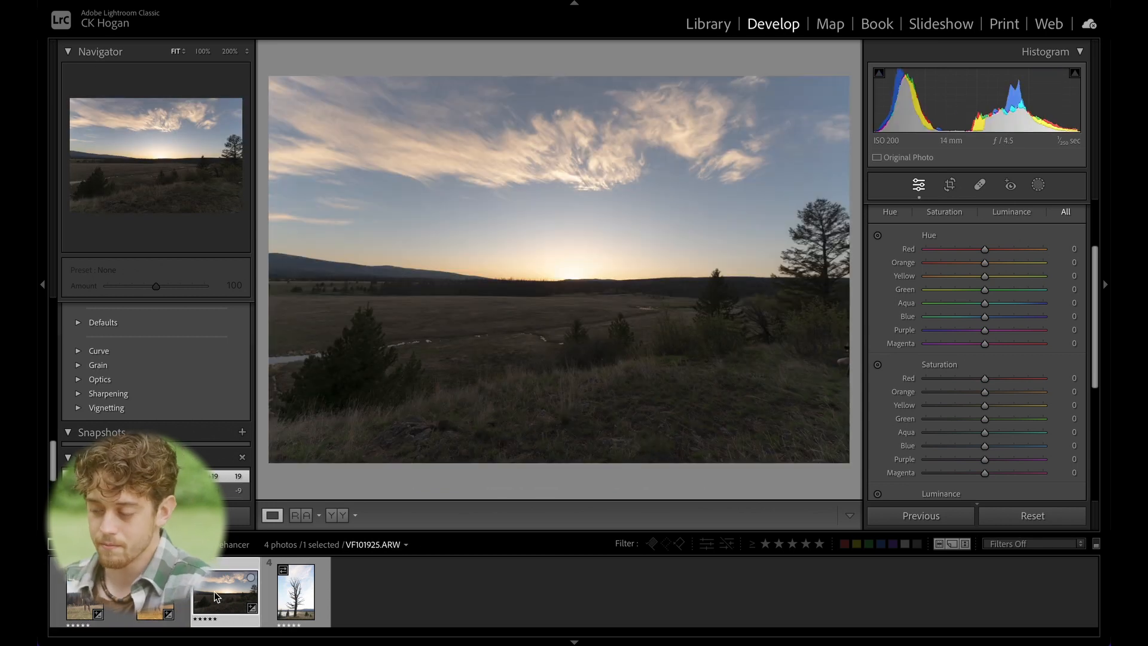
pyautogui.rightClick(581, 255)
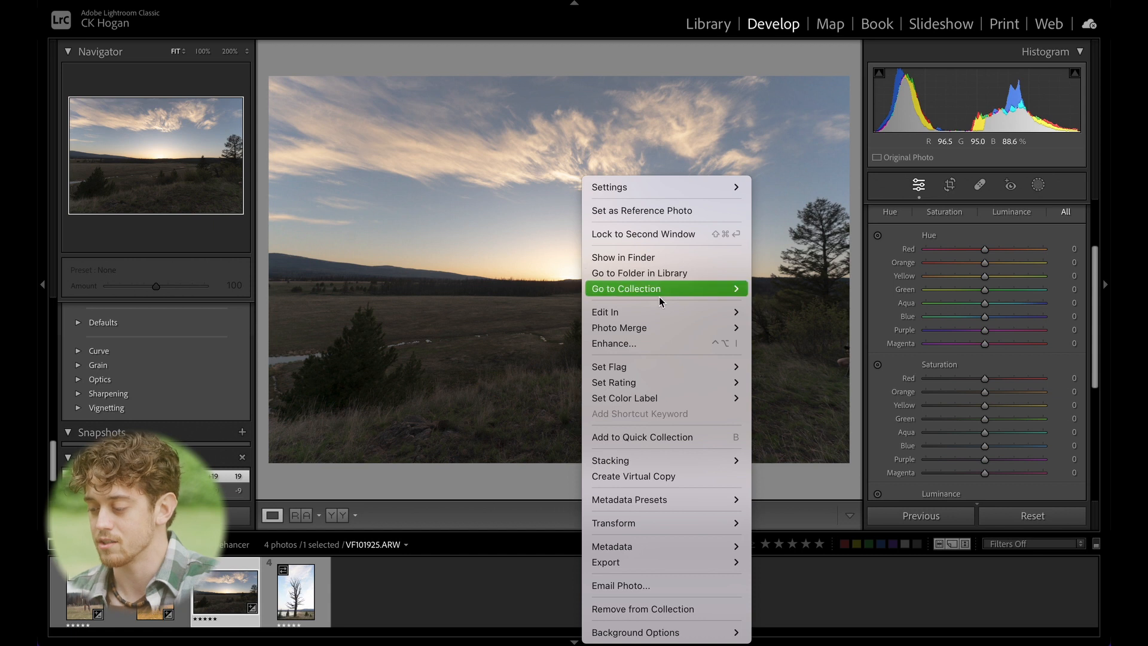
pyautogui.click(870, 224)
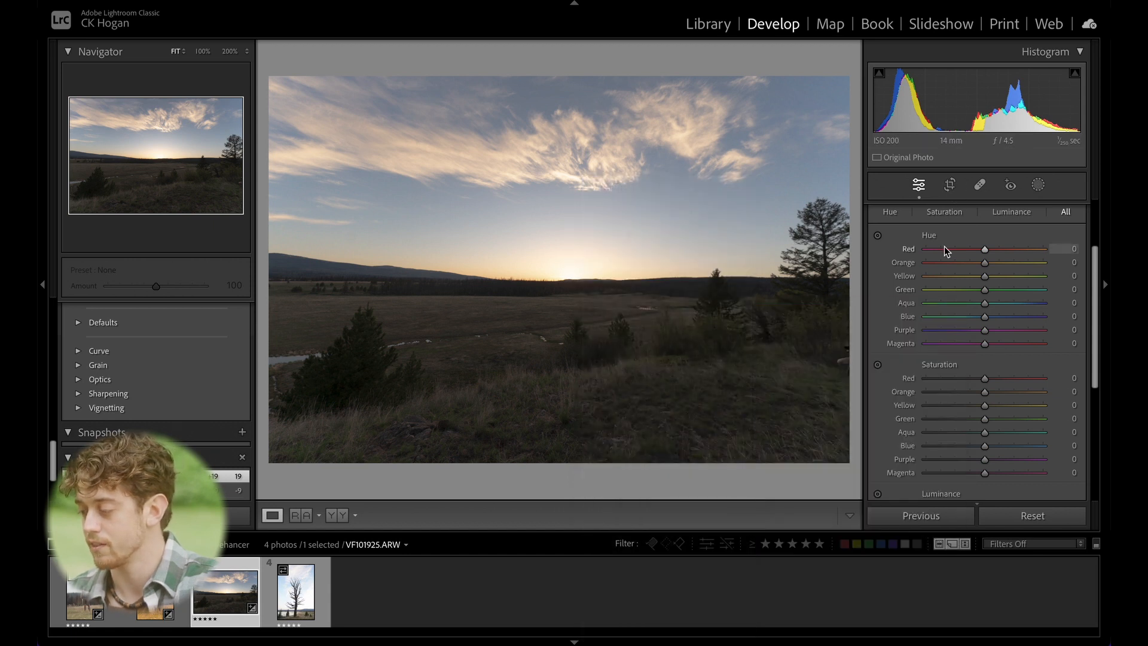
pyautogui.scroll(5, 947, 242)
pyautogui.click(988, 211)
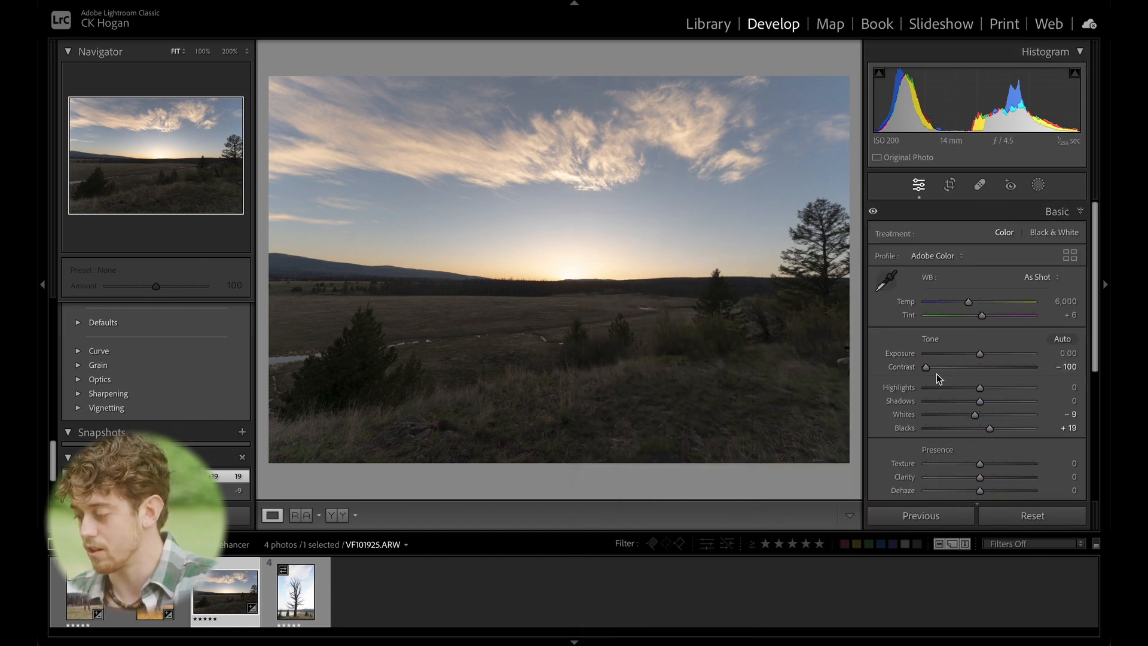
pyautogui.moveTo(977, 386); pyautogui.dragTo(1002, 404)
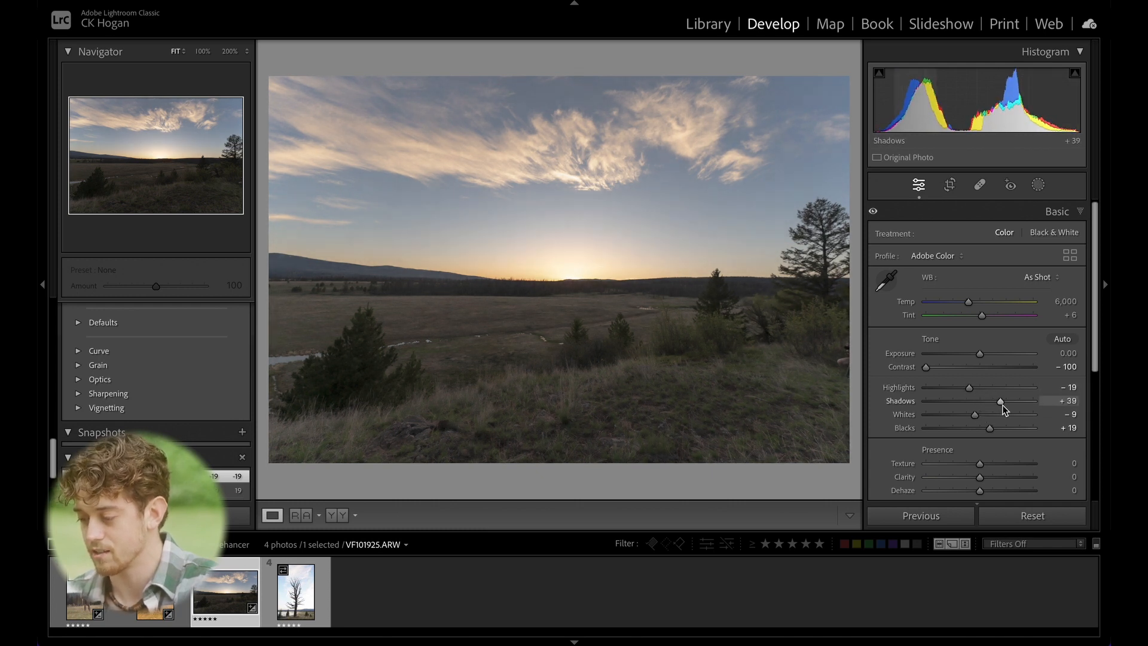
# Send the sunset landscape photo to the Dehancer Lightroom Plugin for editing
pyautogui.rightClick(664, 326)
pyautogui.click(540, 323)
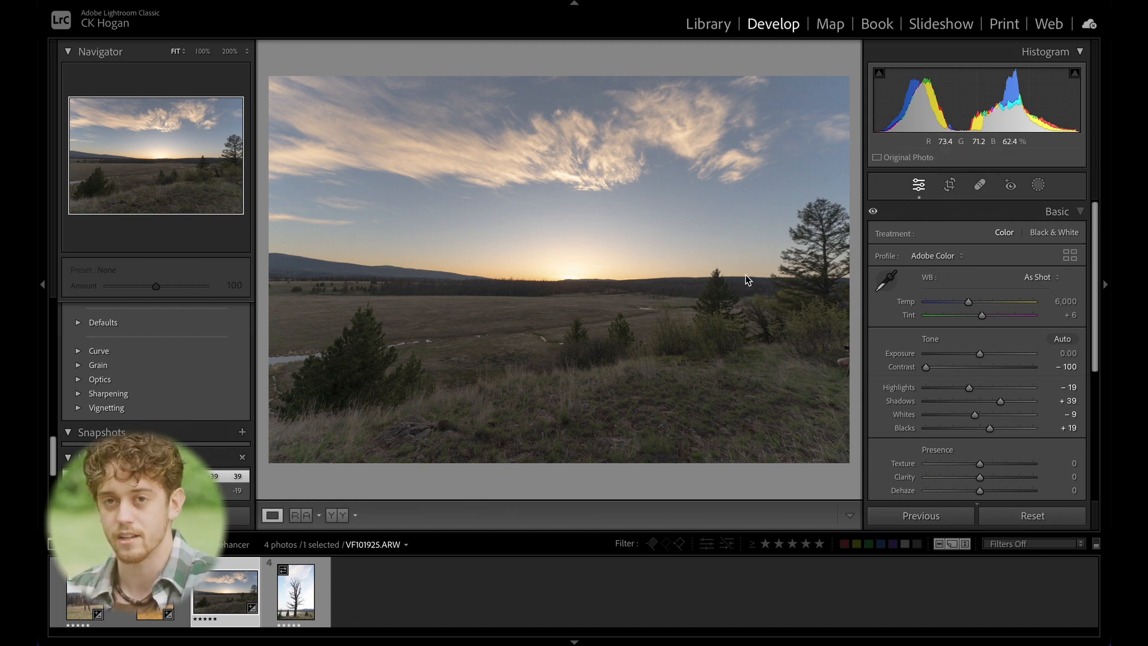
pyautogui.rightClick(635, 266)
pyautogui.moveTo(782, 311)
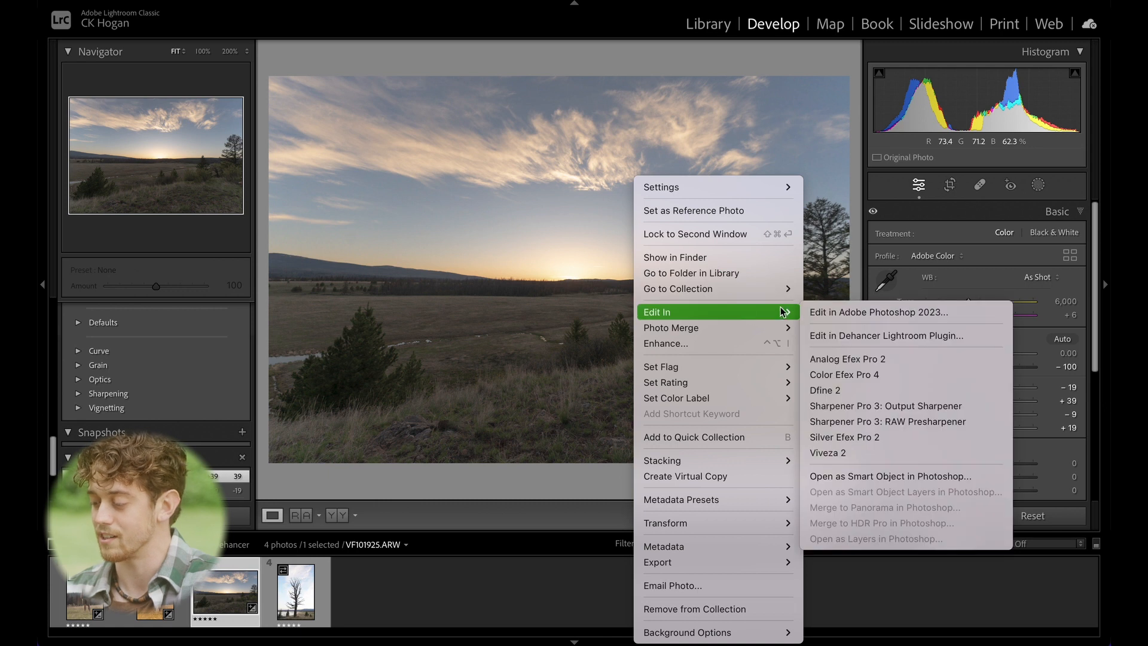
pyautogui.click(845, 335)
pyautogui.click(655, 307)
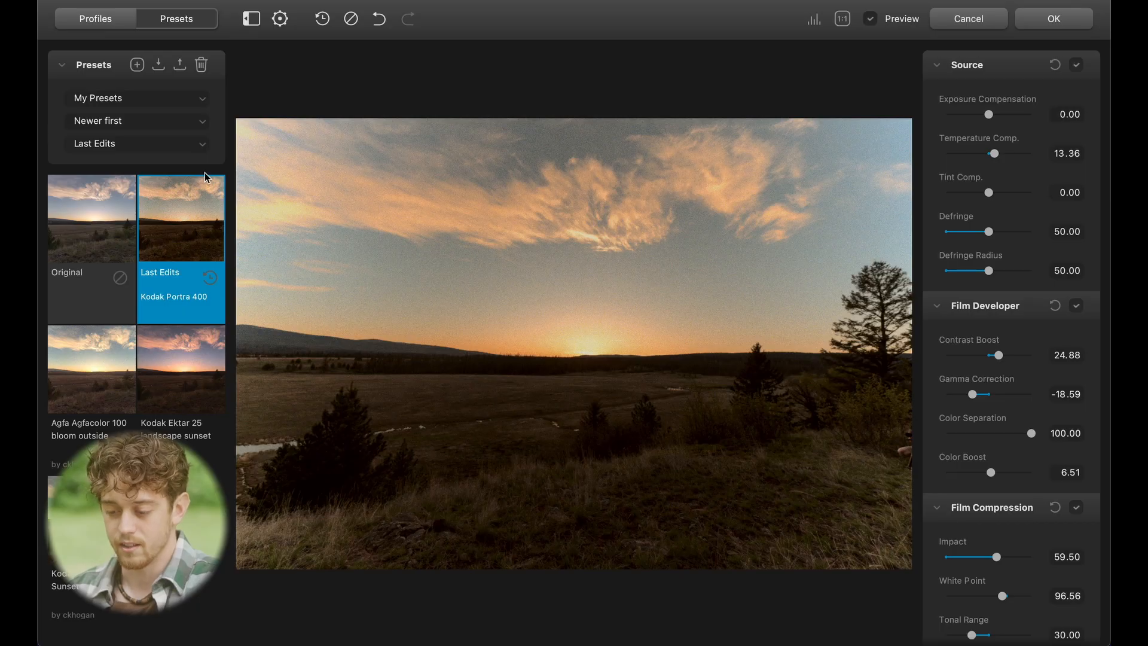
# Apply the saved Kodak Ektar 25 landscape sunset preset and collapse the Source and Film Developer settings
pyautogui.click(183, 397)
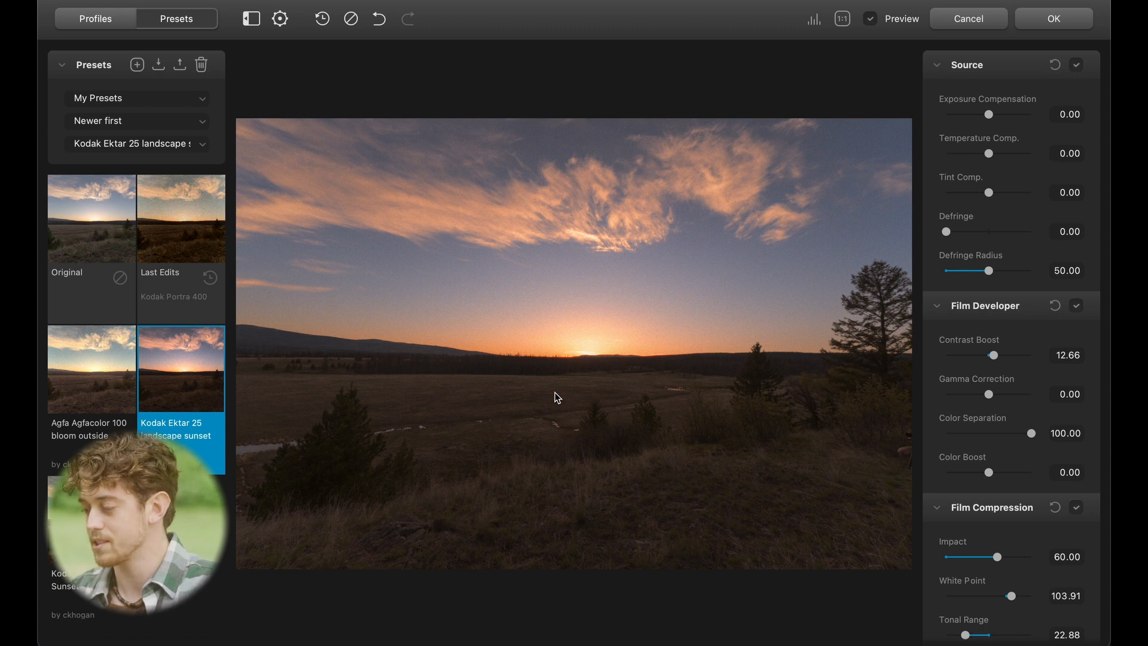
pyautogui.scroll(-5, 960, 244)
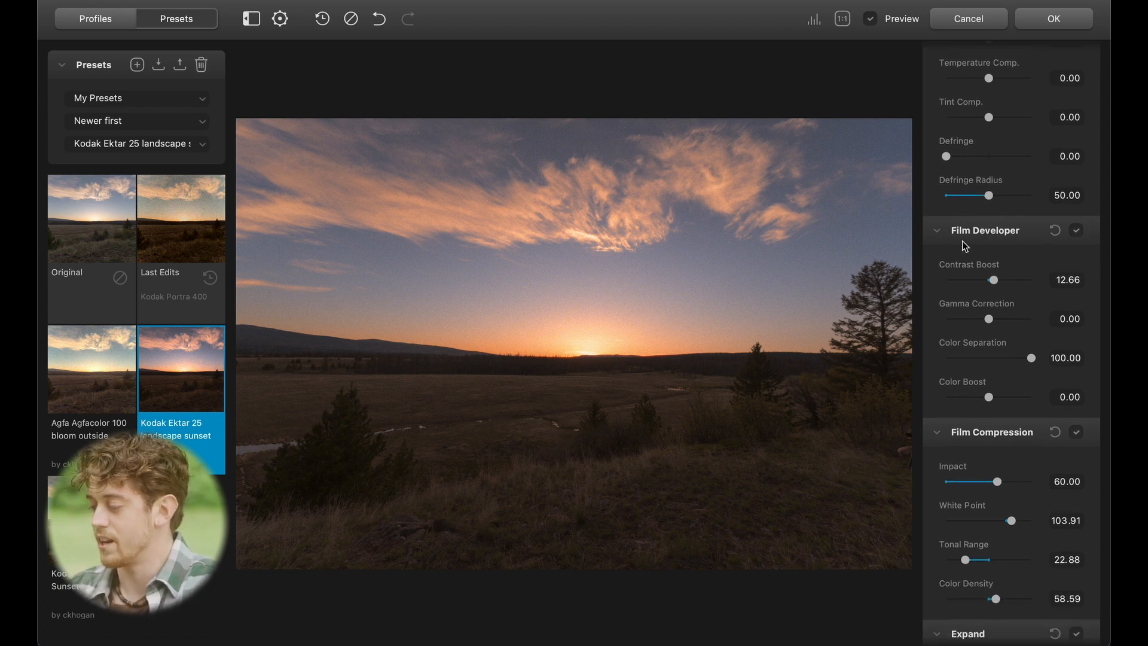
pyautogui.scroll(5, 979, 317)
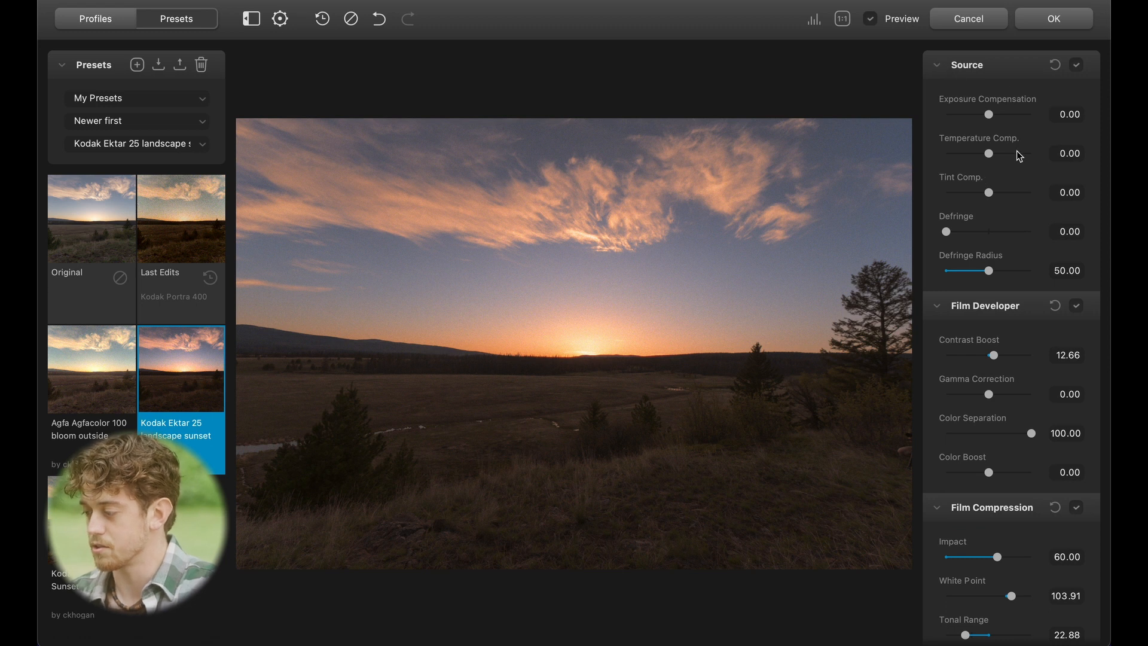
pyautogui.click(939, 60)
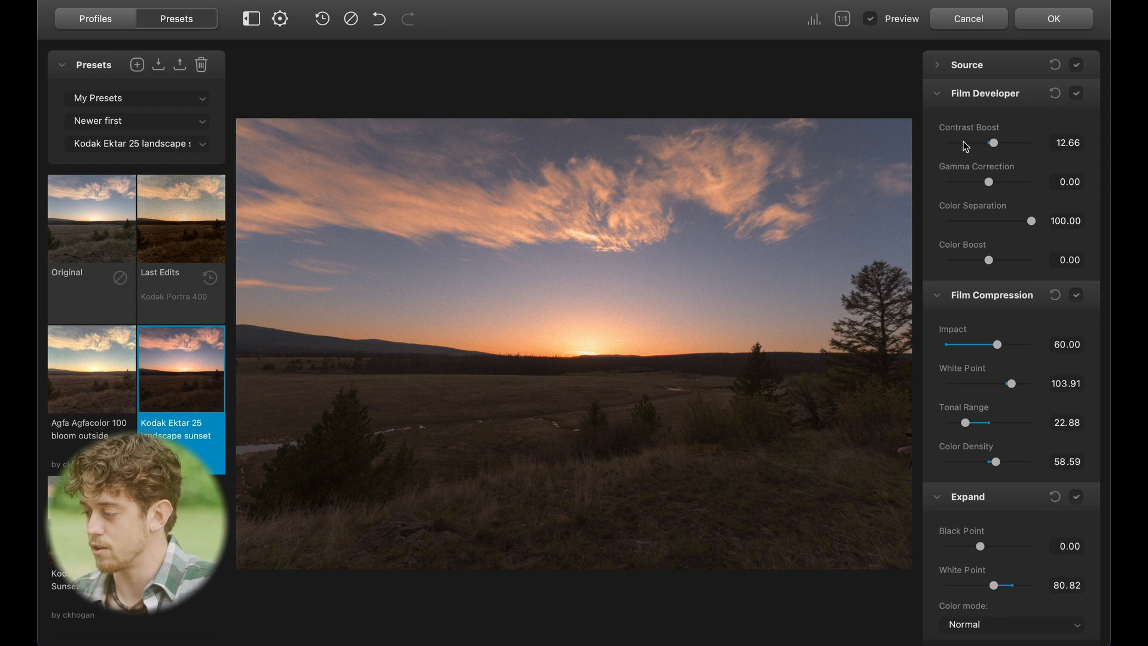
pyautogui.click(939, 94)
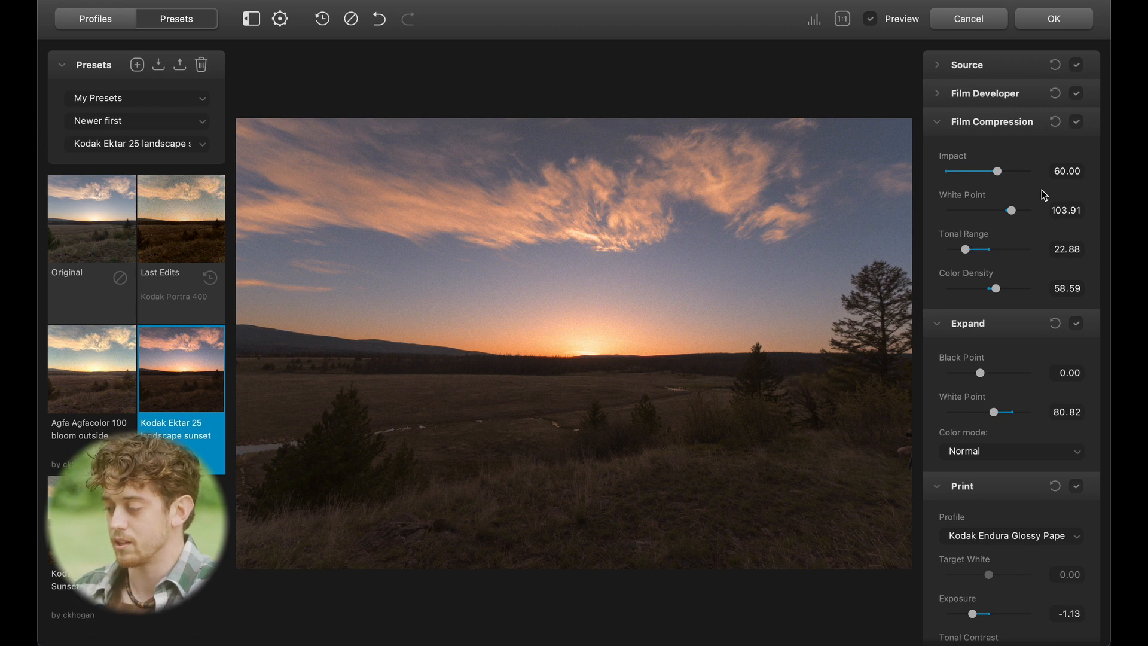
# Show the histogram and compare the landscape with Film Compression off and on
pyautogui.click(1076, 122)
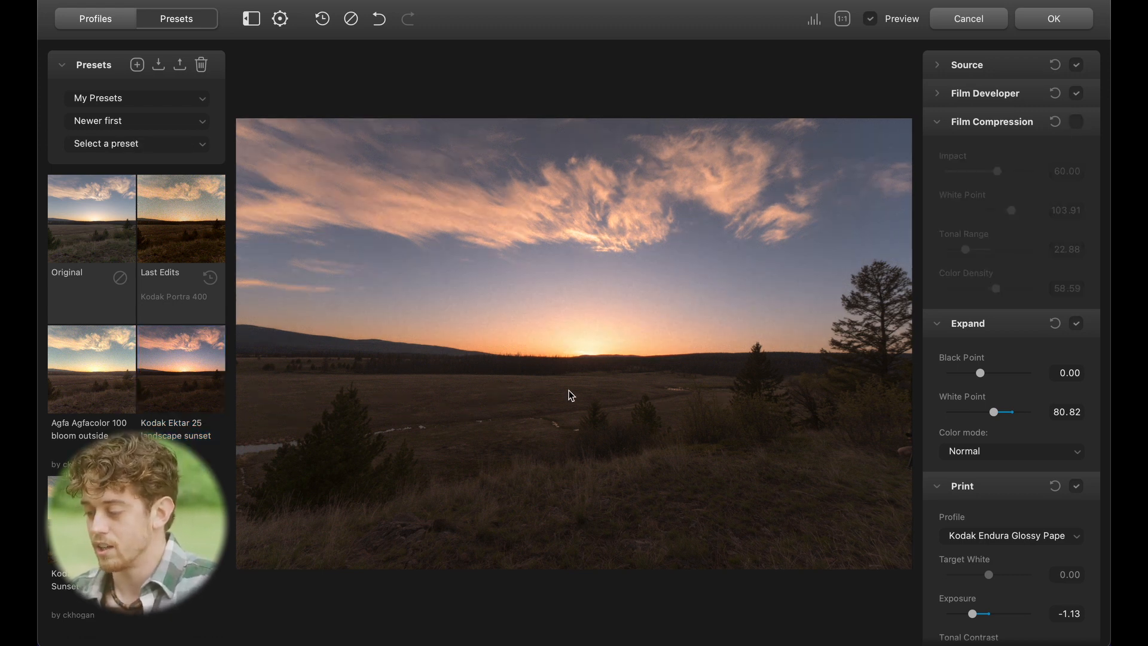
pyautogui.click(814, 18)
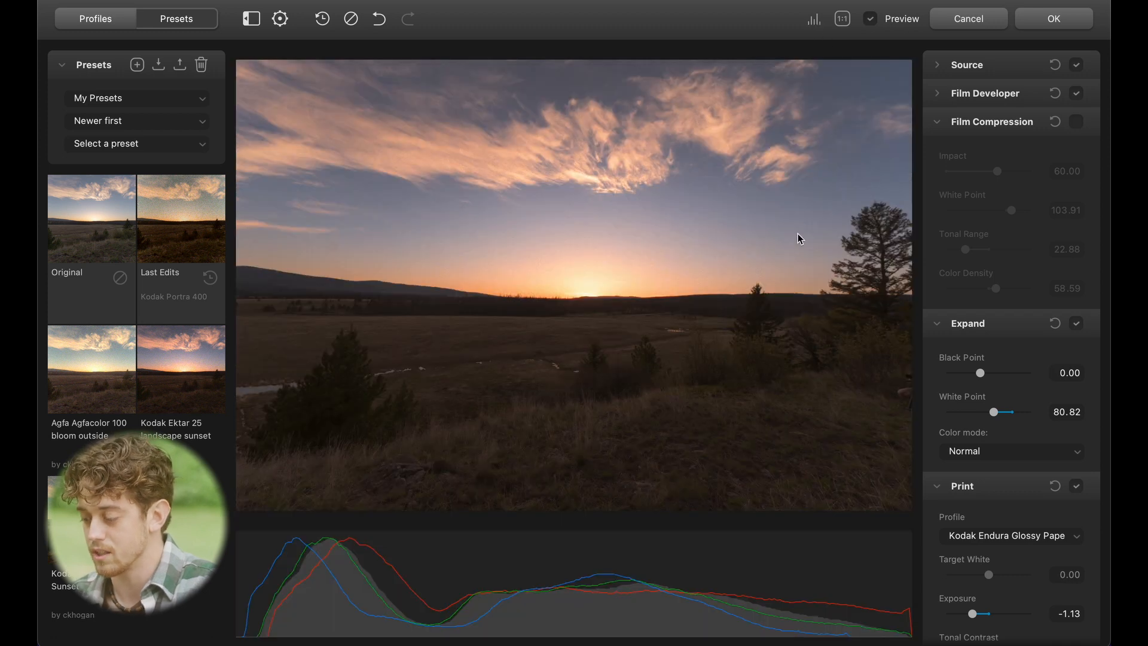
pyautogui.click(1076, 124)
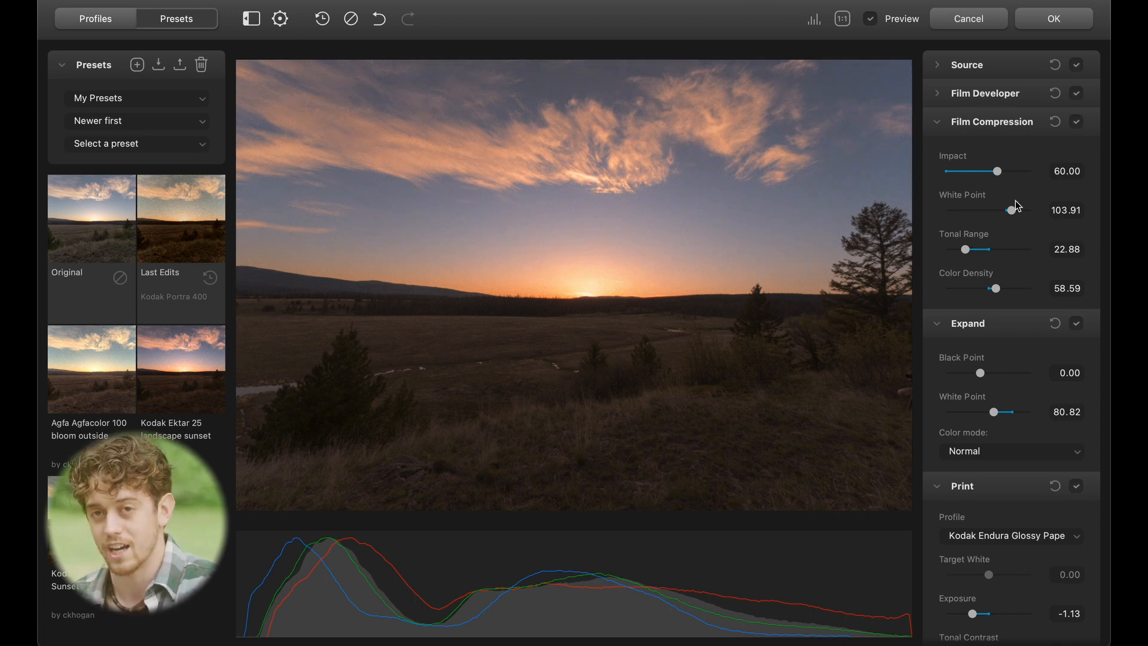
# Set the Film Compression Impact to 61.09 and check the sky with the effect off and on
pyautogui.click(998, 171)
pyautogui.click(1077, 122)
pyautogui.click(1077, 123)
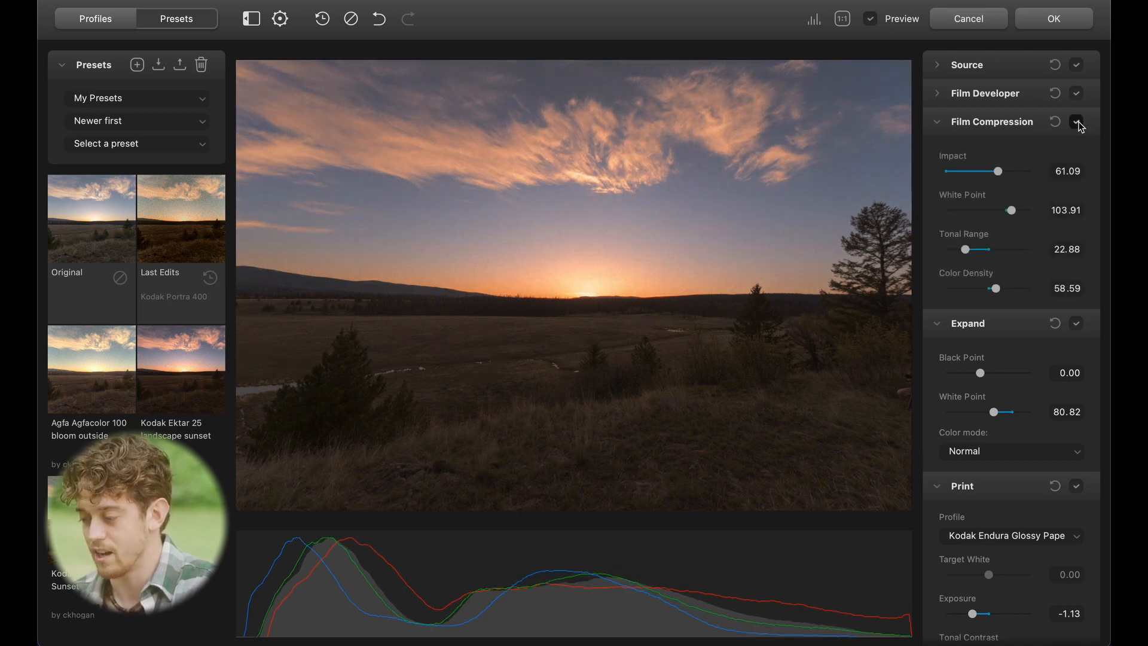
pyautogui.click(1077, 122)
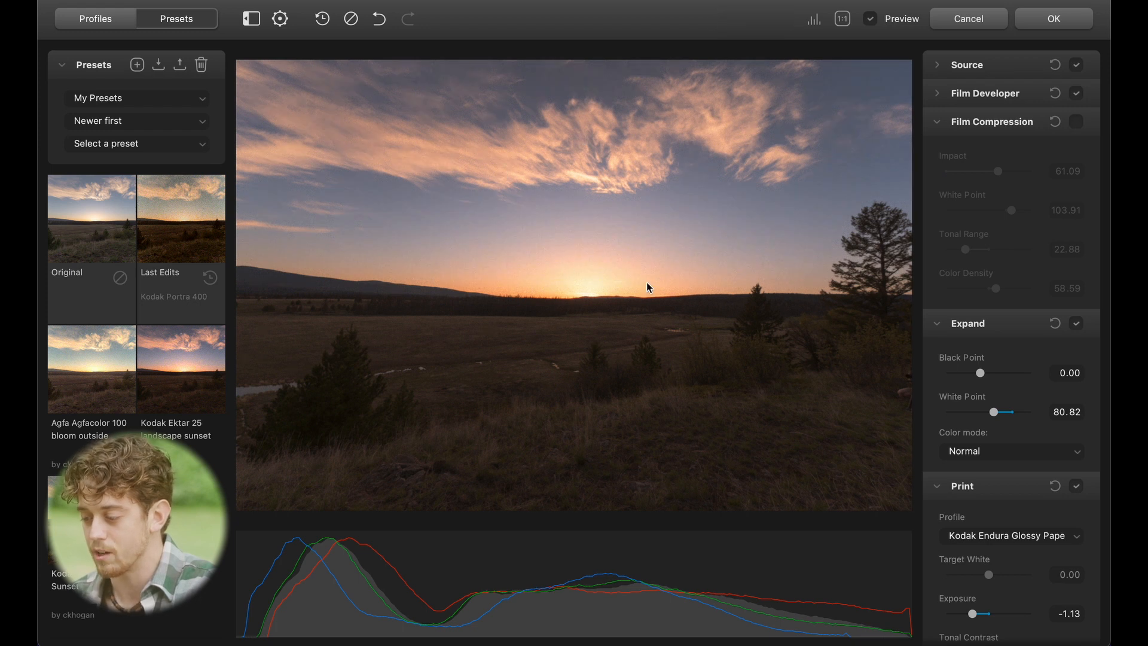
pyautogui.click(1076, 122)
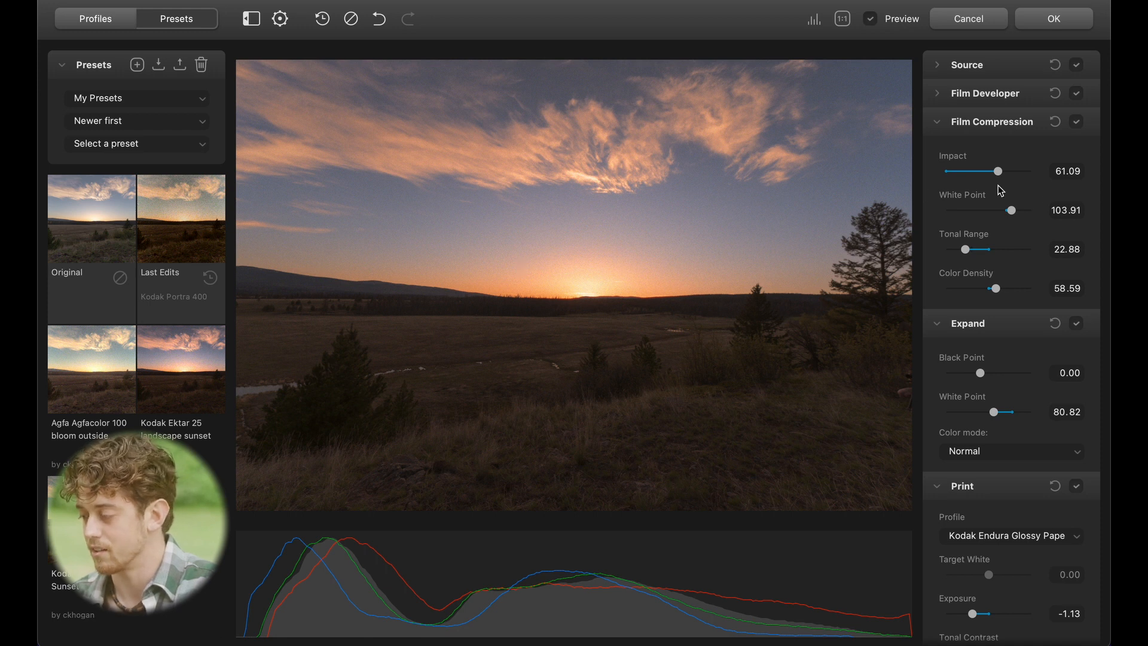
# Set Film Compression's Color Density to 67.31, Impact to 69.30 and White Point to 50.00
pyautogui.moveTo(997, 289)
pyautogui.mouseDown()
pyautogui.moveTo(1026, 289)
pyautogui.moveTo(1003, 288)
pyautogui.mouseUp()
pyautogui.moveTo(998, 171)
pyautogui.mouseDown()
pyautogui.moveTo(1027, 172)
pyautogui.moveTo(1005, 174)
pyautogui.mouseUp()
pyautogui.moveTo(1010, 214); pyautogui.dragTo(952, 214)
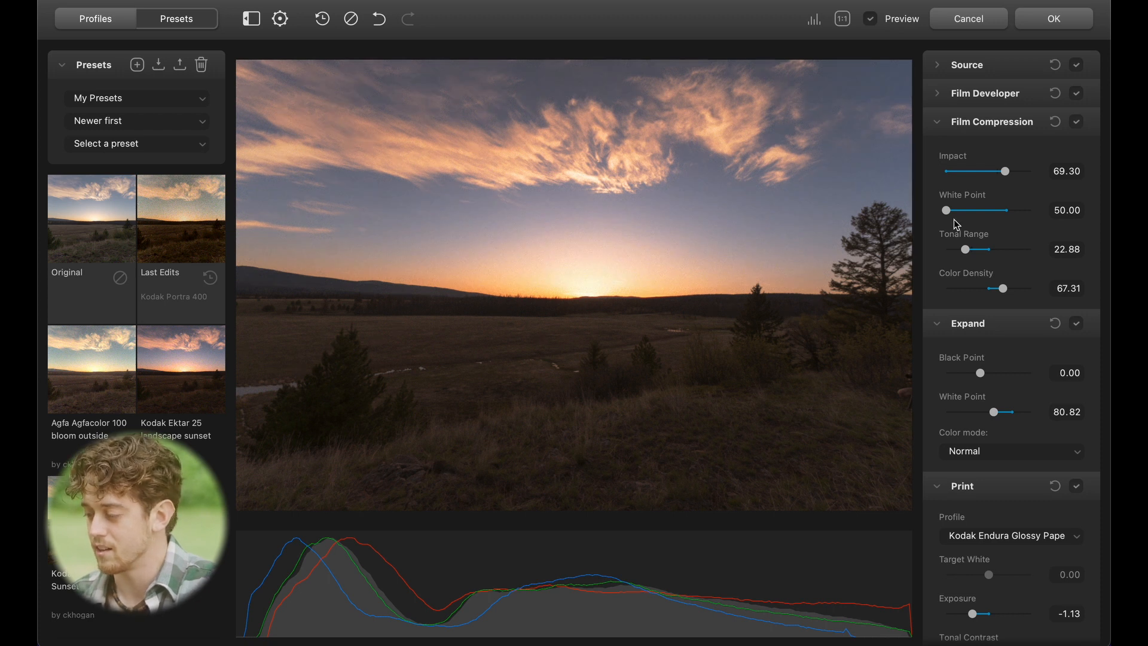
# Try Film Compression extremes with Impact and Tonal Range each at 0 and 100, toggle the effect, and try White Point at 110.23
pyautogui.moveTo(1005, 172); pyautogui.dragTo(907, 181)
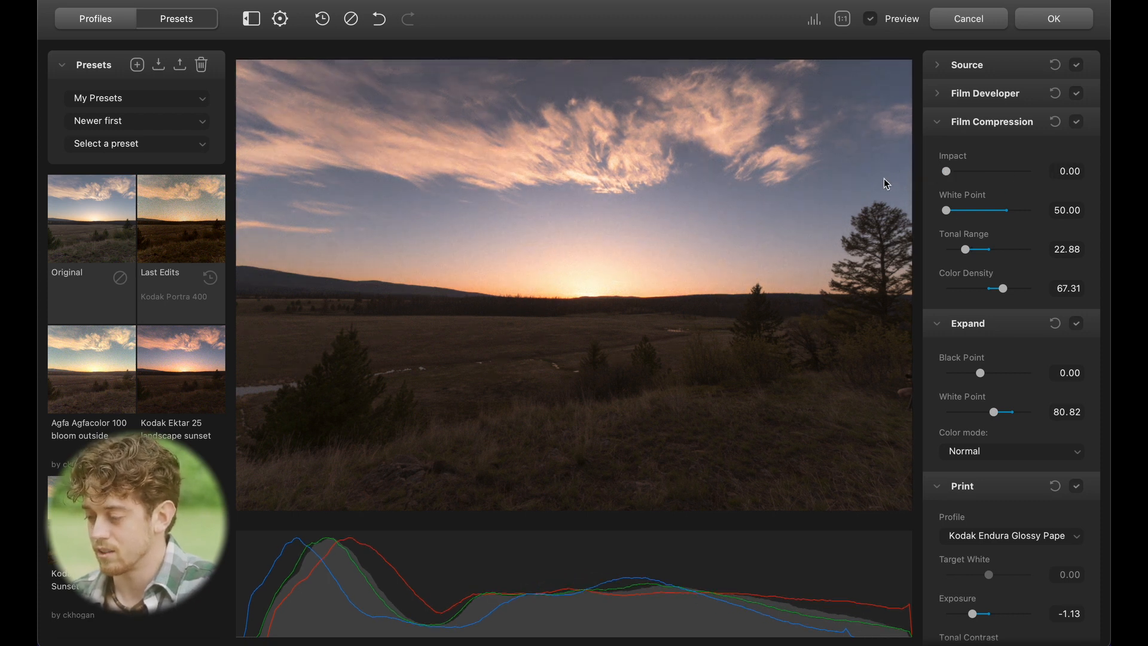
pyautogui.moveTo(966, 249); pyautogui.dragTo(925, 248)
pyautogui.moveTo(946, 172); pyautogui.dragTo(1050, 173)
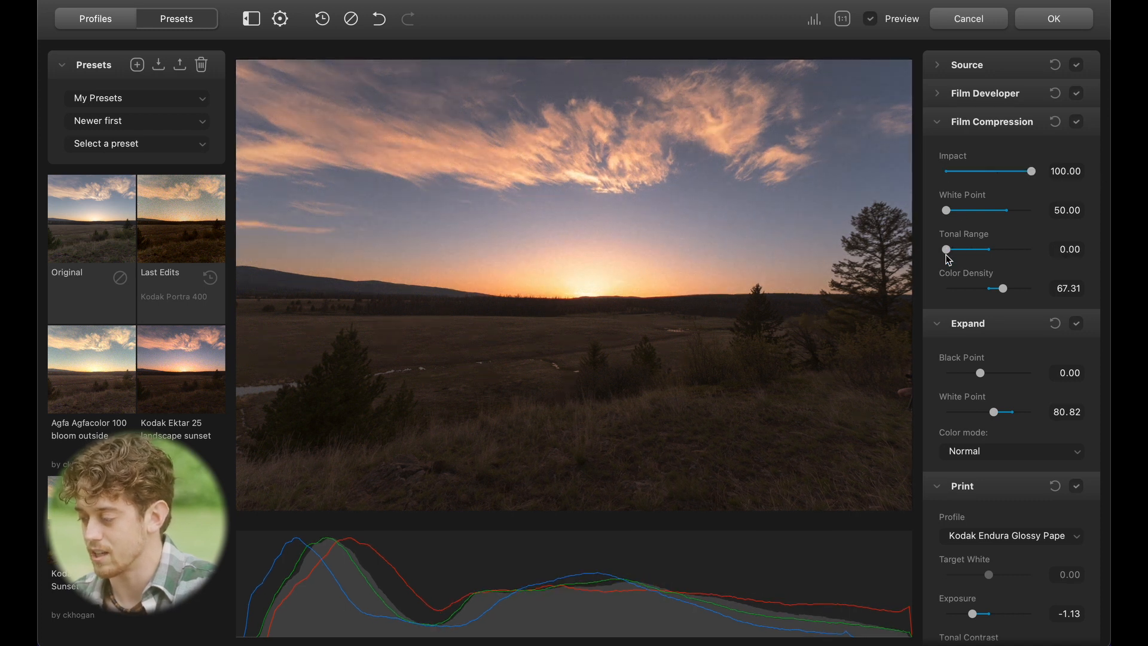
pyautogui.moveTo(947, 249); pyautogui.dragTo(1064, 250)
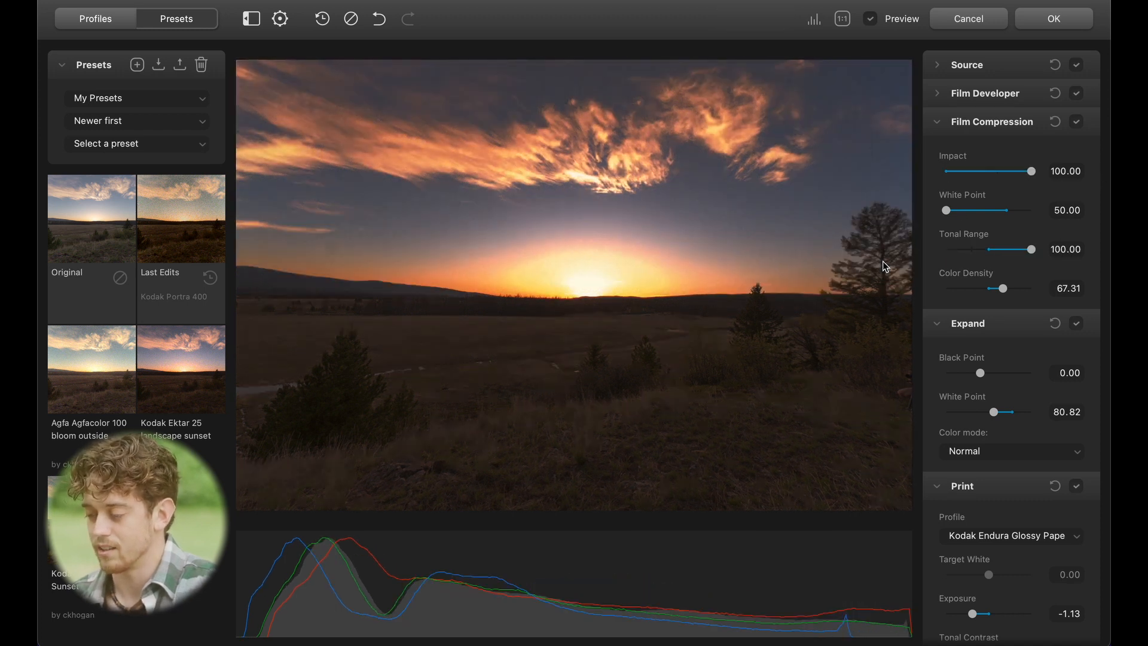
pyautogui.click(1076, 125)
pyautogui.click(1076, 123)
pyautogui.moveTo(947, 210); pyautogui.dragTo(1019, 210)
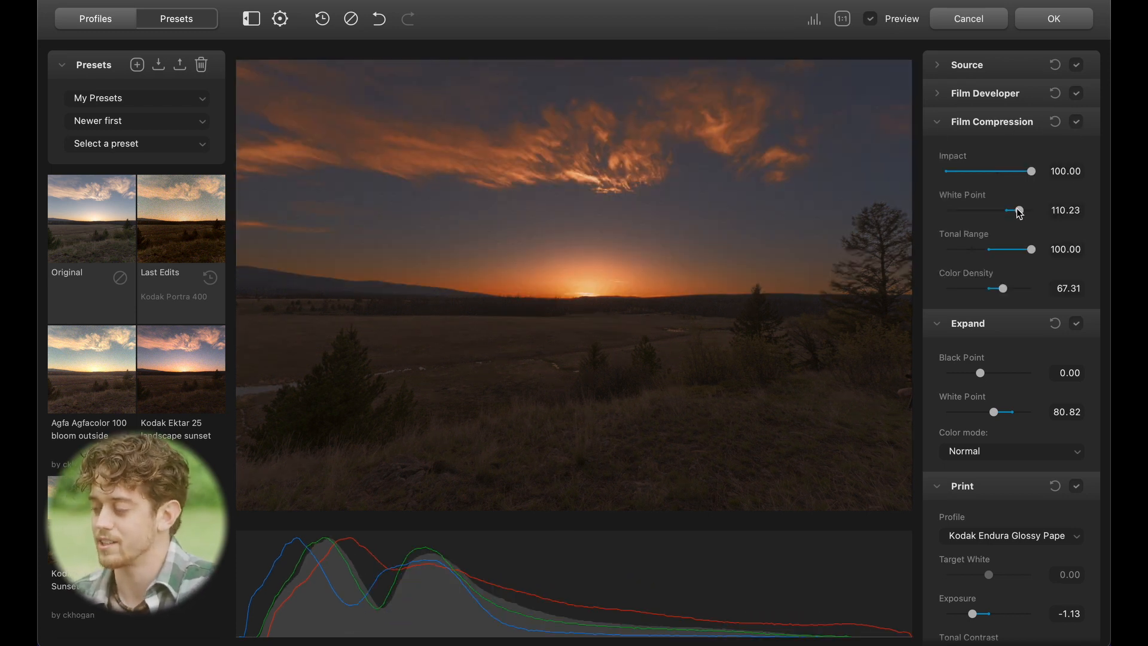
# Reset Film Compression's White Point, Tonal Range and Impact, and set them to 108.53, 31.40 and 76.35
pyautogui.doubleClick(1019, 211)
pyautogui.doubleClick(1031, 249)
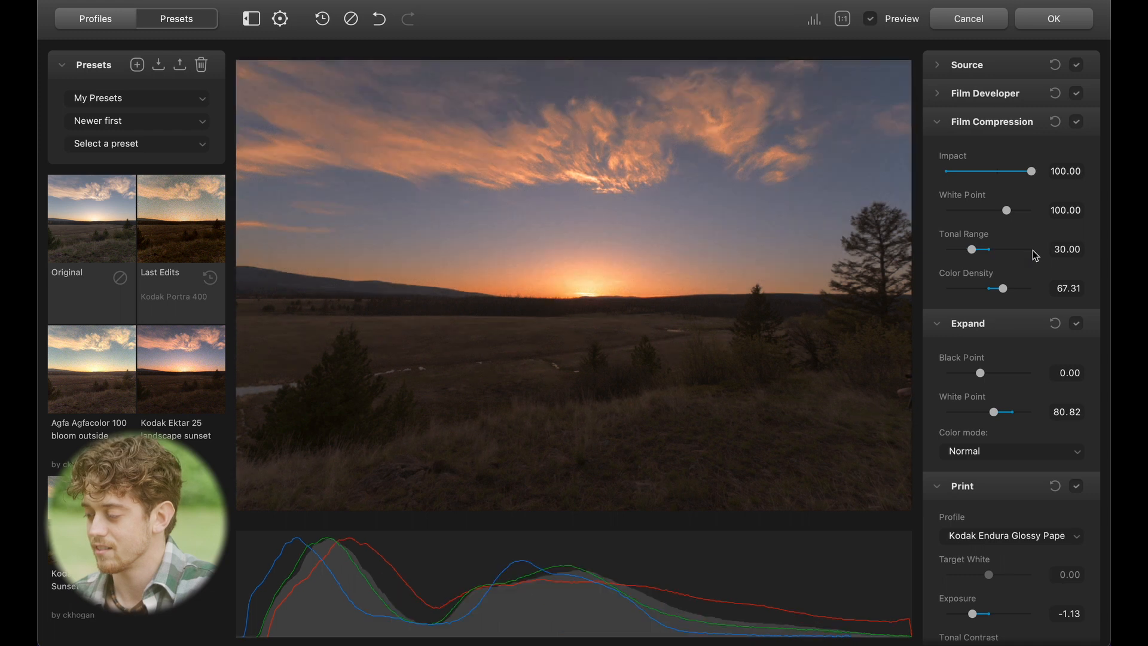
pyautogui.doubleClick(1029, 170)
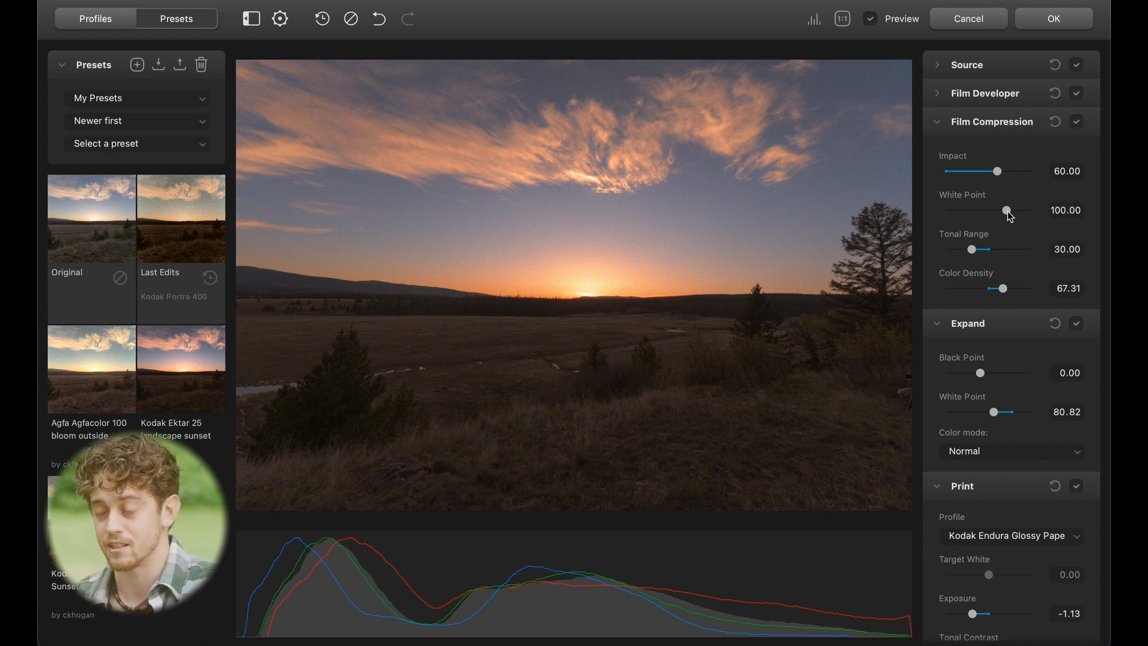
pyautogui.moveTo(1006, 210); pyautogui.dragTo(1017, 210)
pyautogui.moveTo(997, 171); pyautogui.dragTo(1010, 171)
pyautogui.moveTo(973, 249)
pyautogui.mouseDown()
pyautogui.moveTo(991, 258)
pyautogui.moveTo(973, 250)
pyautogui.mouseUp()
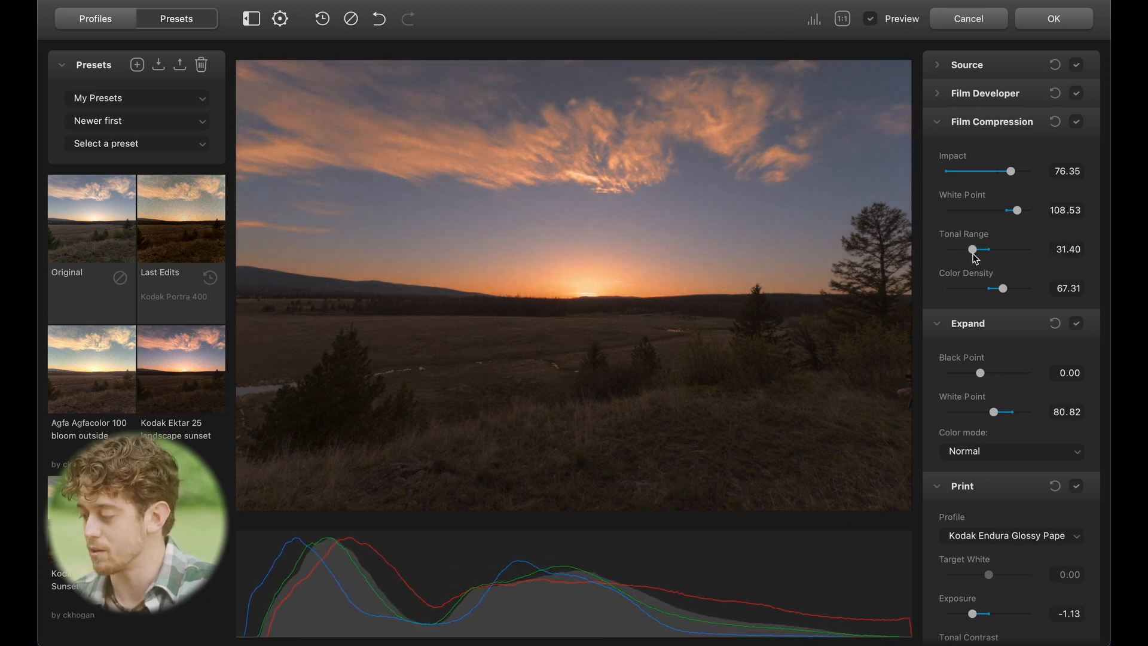
# Set Film Compression's Color Density to 71.70, Impact to 76.53 and White Point to 104.66, and compare with the effect off and on
pyautogui.moveTo(1004, 287); pyautogui.dragTo(1006, 286)
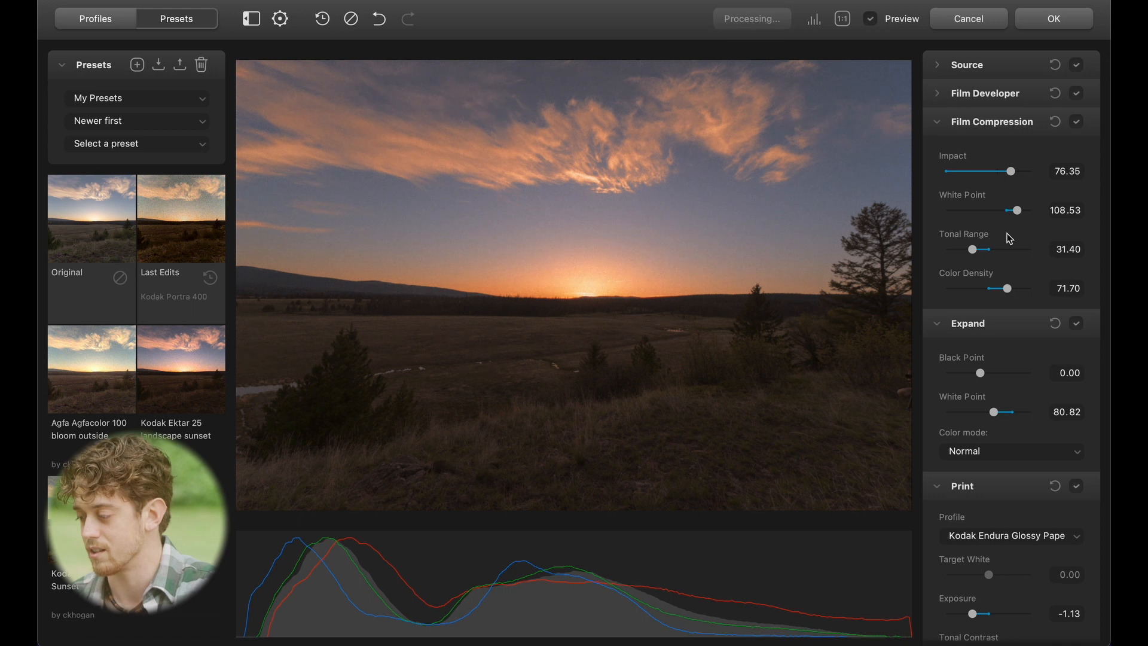
pyautogui.moveTo(1010, 179); pyautogui.dragTo(1012, 211)
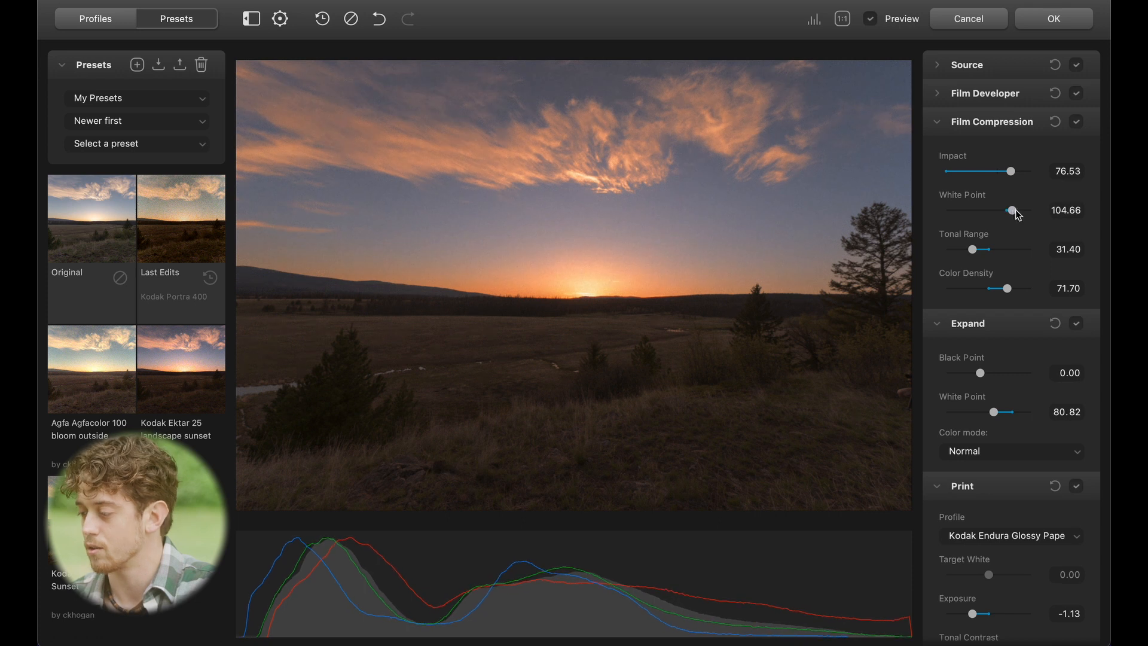
pyautogui.click(1077, 123)
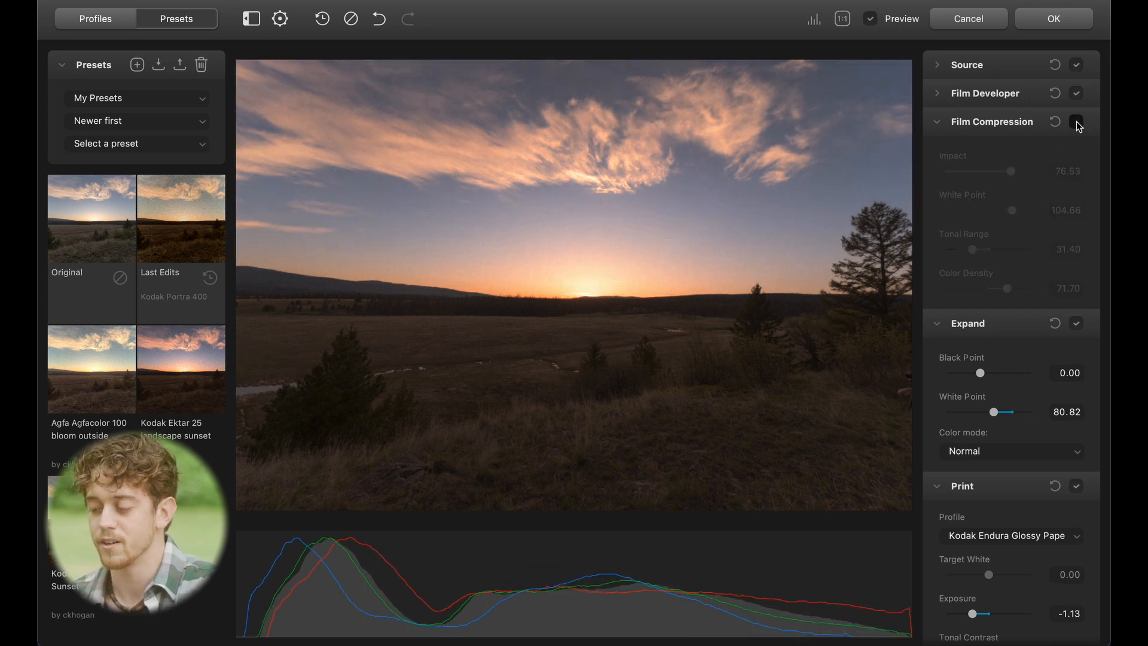
pyautogui.click(1077, 122)
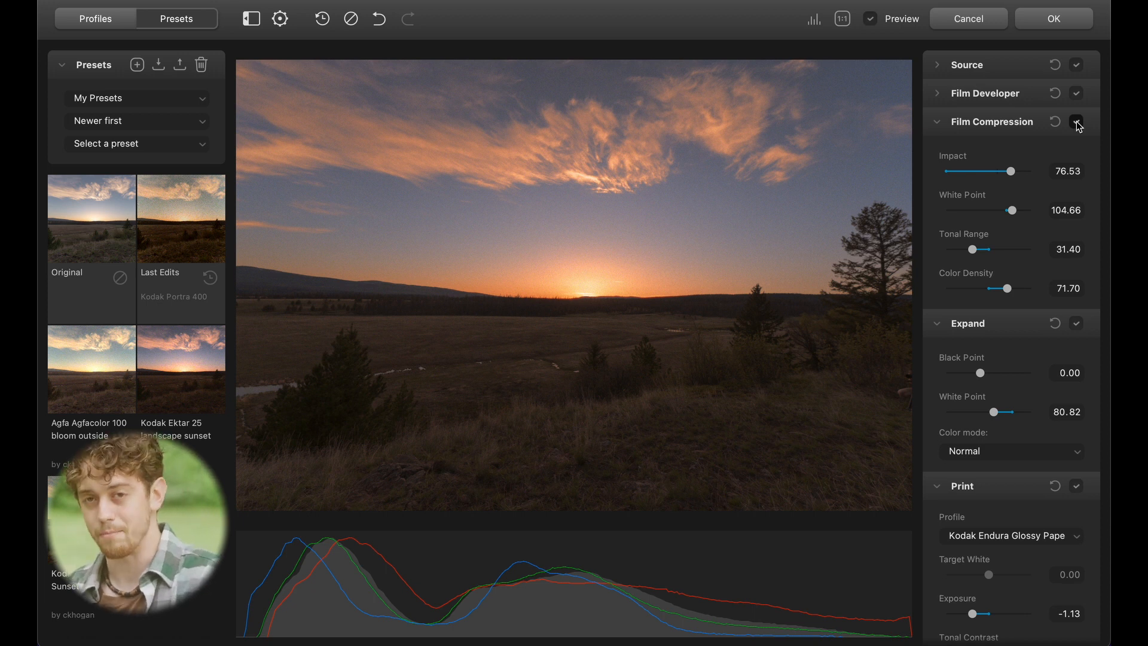
pyautogui.click(943, 128)
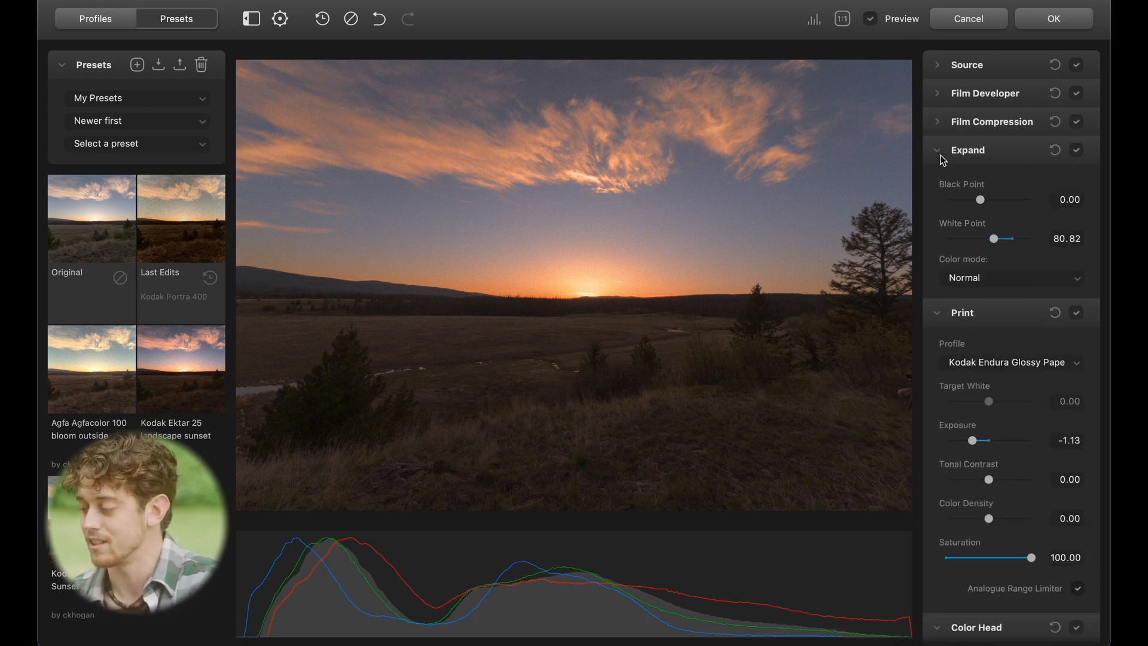
# Set Expand's White Point to 79.15 and Black Point to -1.26
pyautogui.moveTo(984, 200); pyautogui.dragTo(1007, 242)
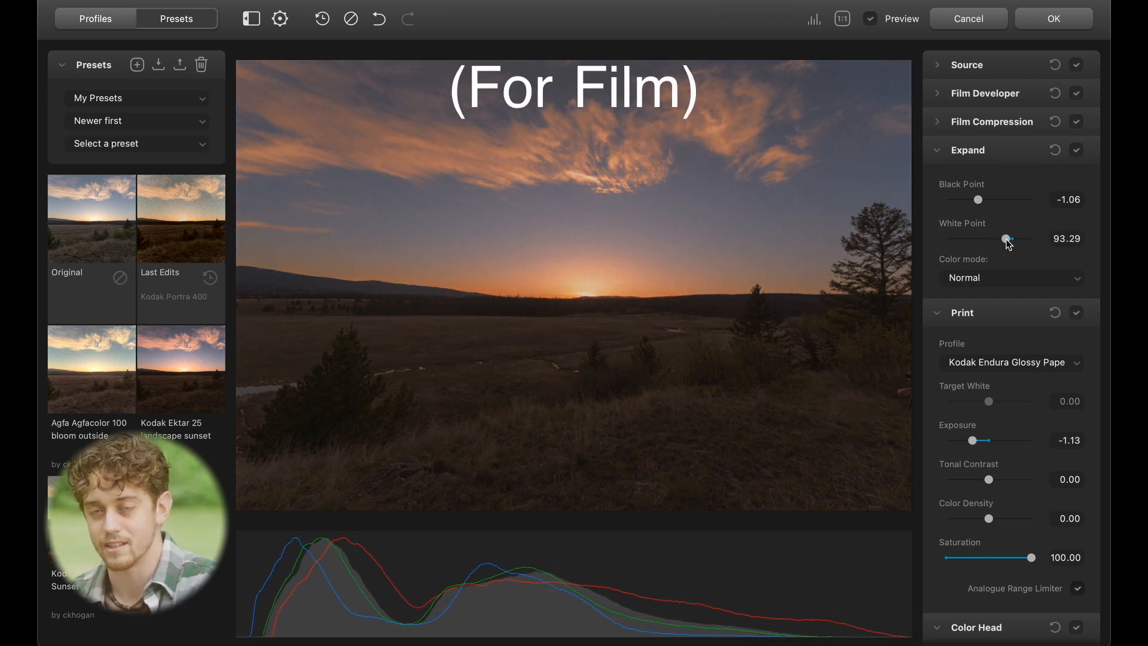
pyautogui.moveTo(977, 199)
pyautogui.mouseDown()
pyautogui.moveTo(998, 239)
pyautogui.moveTo(985, 244)
pyautogui.moveTo(993, 239)
pyautogui.moveTo(972, 201)
pyautogui.moveTo(983, 204)
pyautogui.mouseUp()
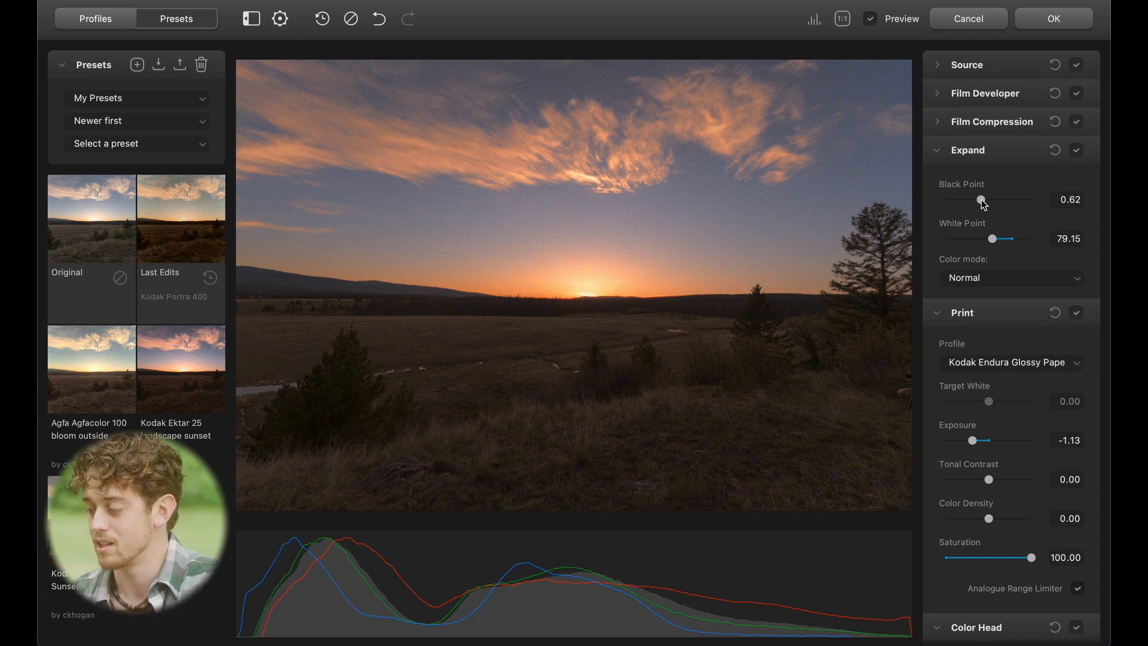
pyautogui.moveTo(982, 200); pyautogui.dragTo(977, 199)
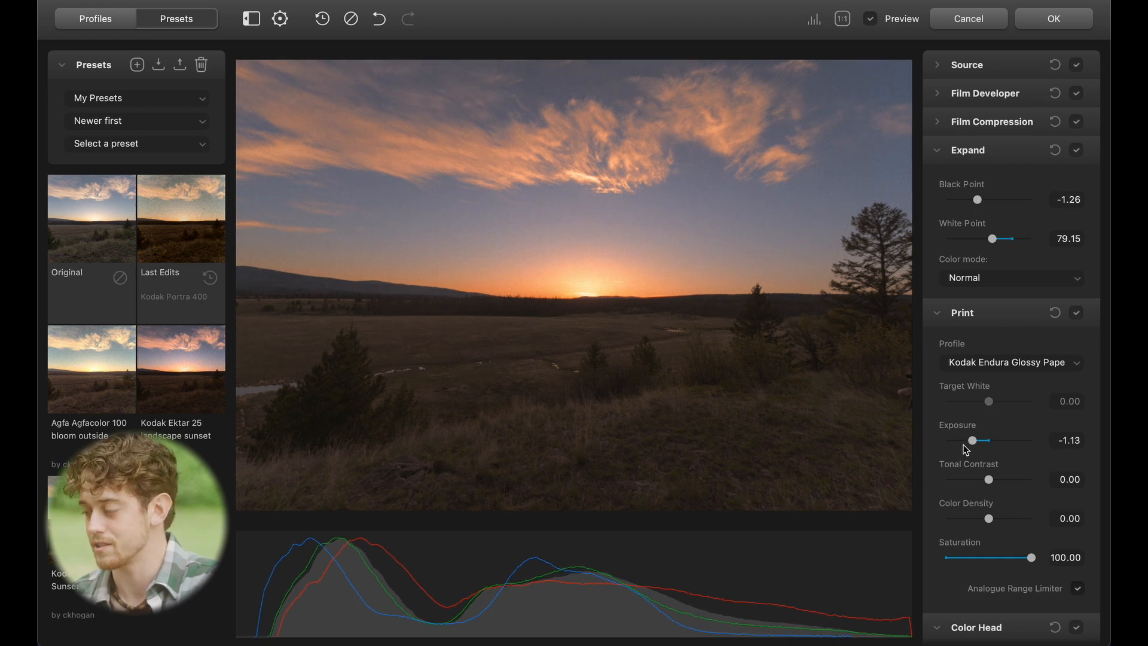
pyautogui.scroll(-1, 1026, 369)
pyautogui.scroll(-1, 1025, 369)
pyautogui.click(1080, 122)
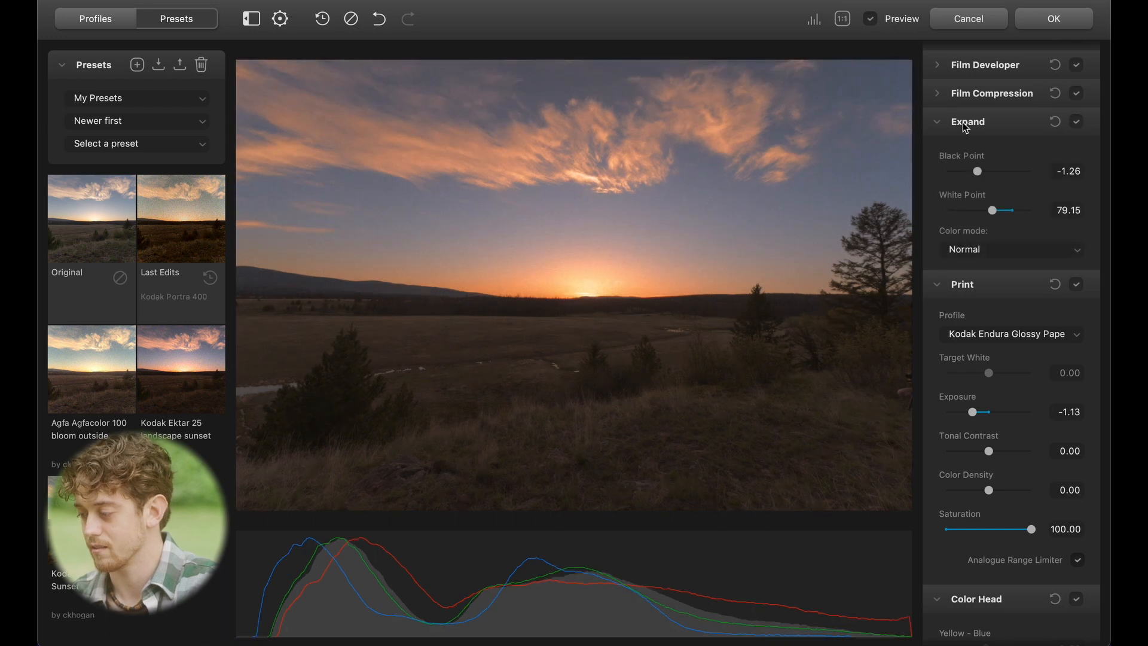
pyautogui.click(936, 123)
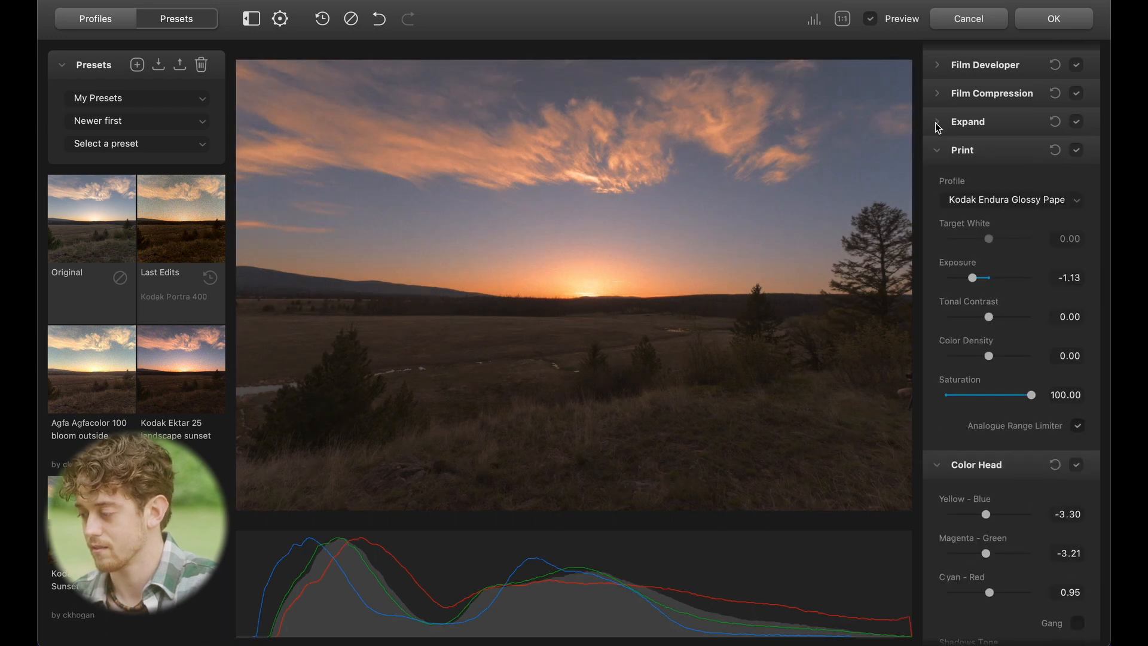
# Review the Film Grain settings and inspect the grain at full size around the sun and in the dark field below
pyautogui.click(941, 153)
pyautogui.click(935, 177)
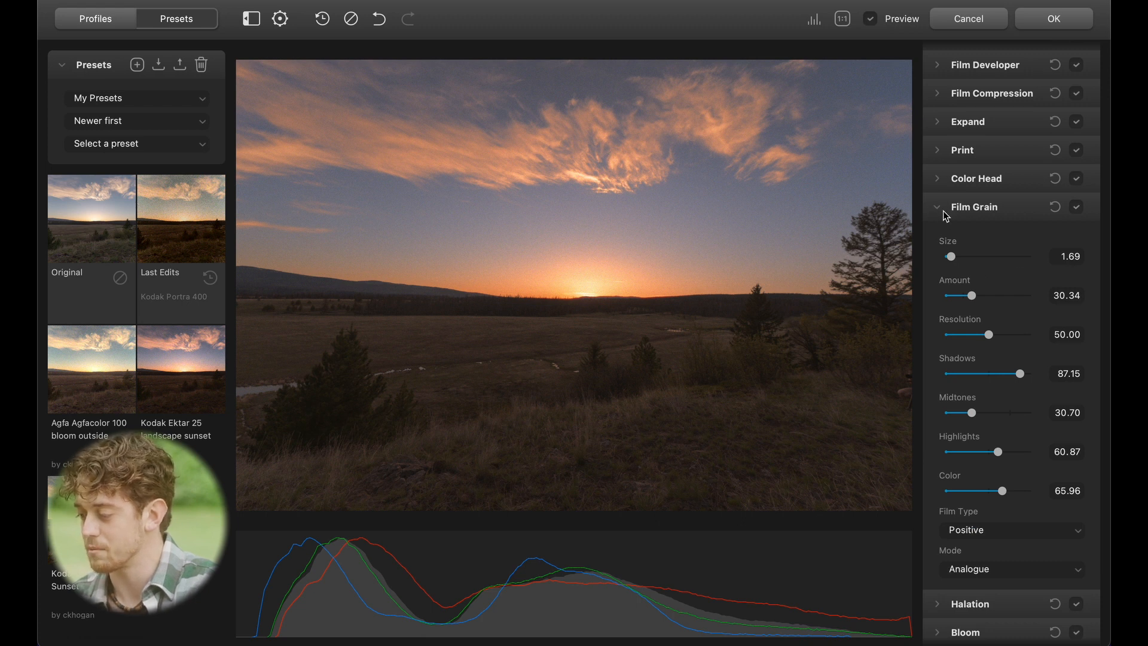
pyautogui.click(579, 316)
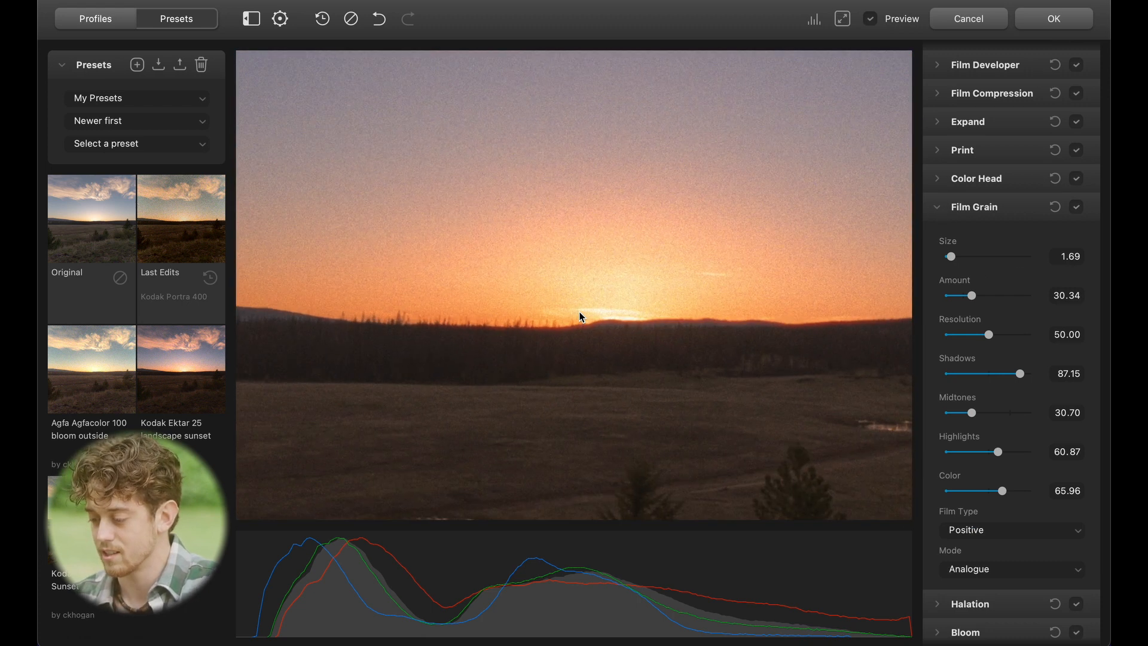
pyautogui.moveTo(599, 351); pyautogui.dragTo(565, 148)
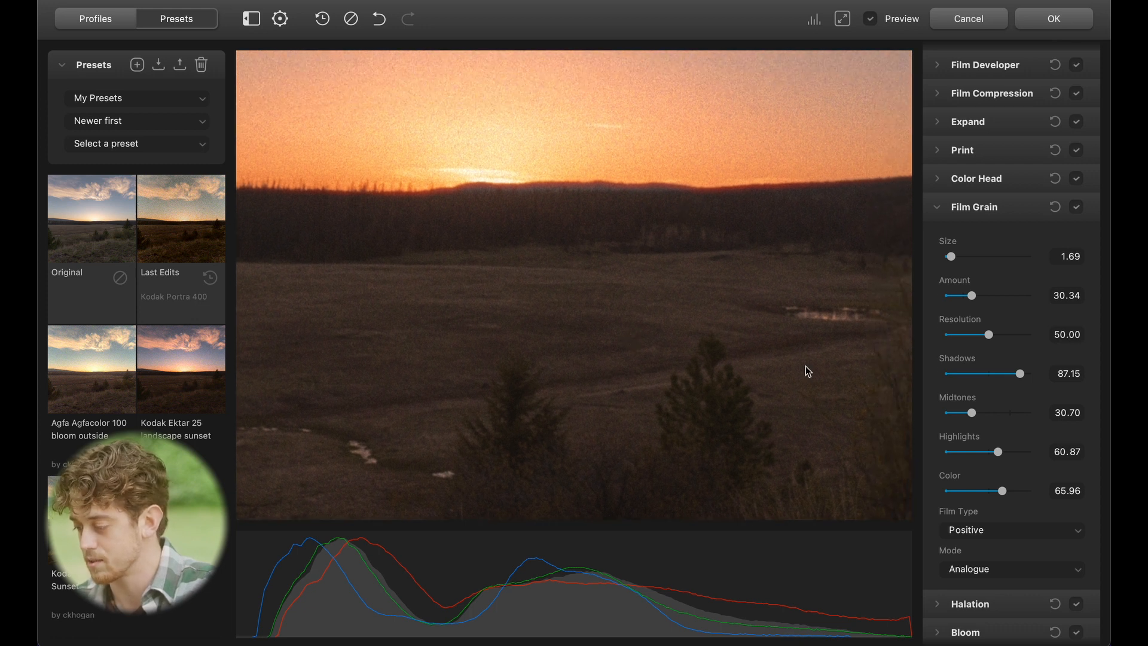
pyautogui.scroll(-3, 978, 433)
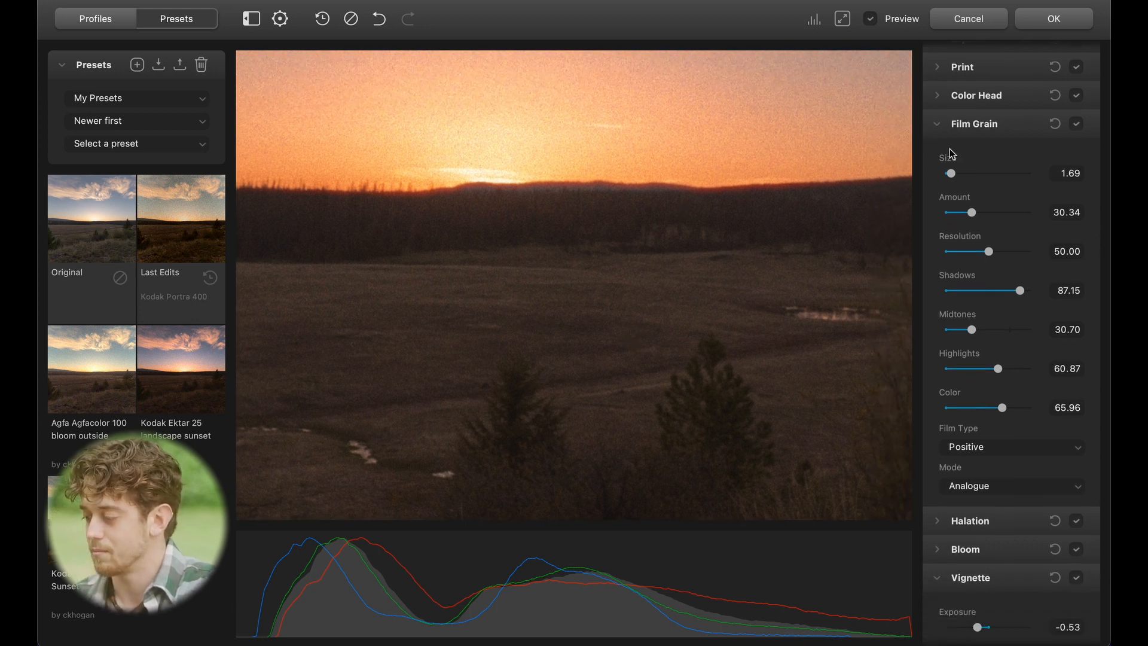
pyautogui.click(940, 124)
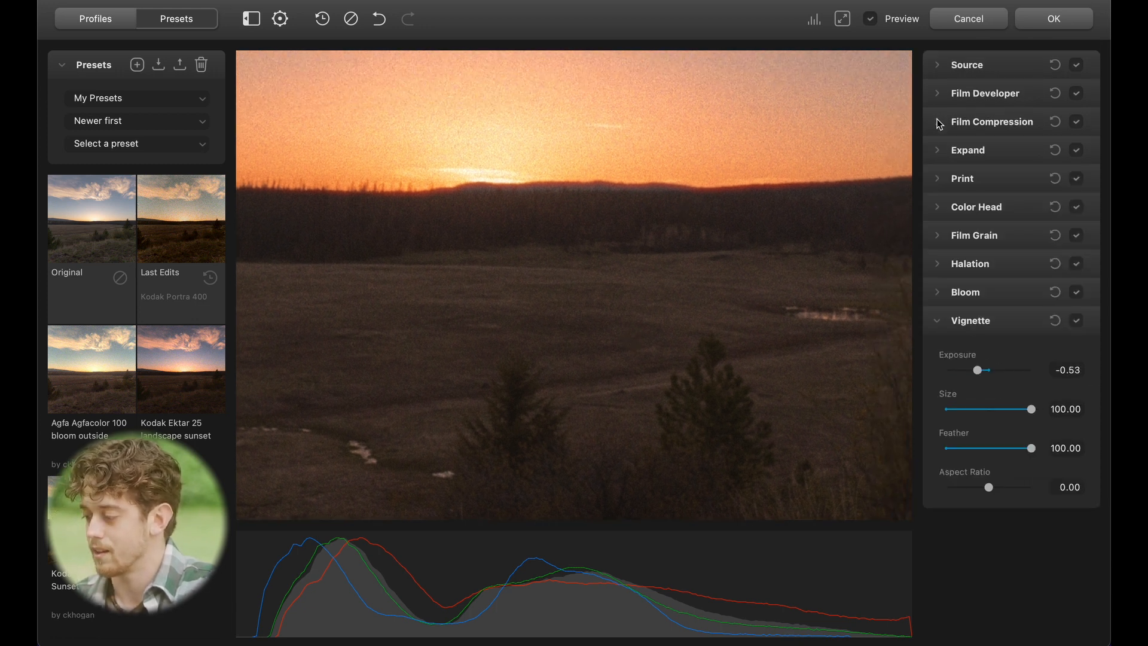
# Inspect the bright horizon at full size and compare it with Halation off and on
pyautogui.click(938, 320)
pyautogui.click(1076, 270)
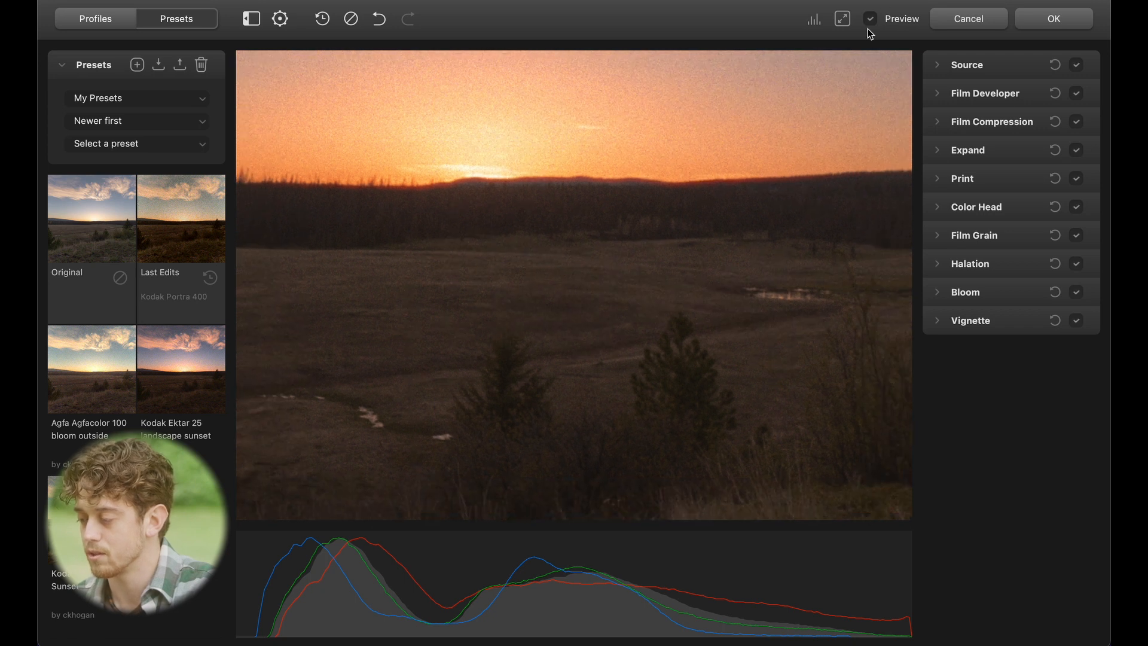
pyautogui.click(843, 21)
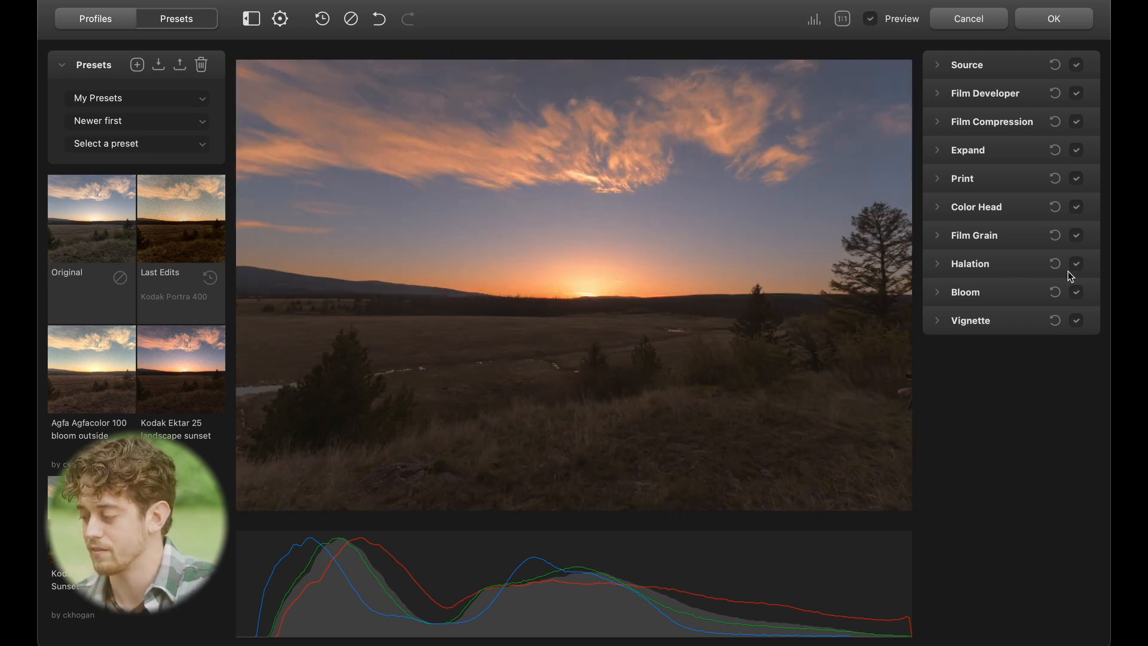
pyautogui.click(655, 302)
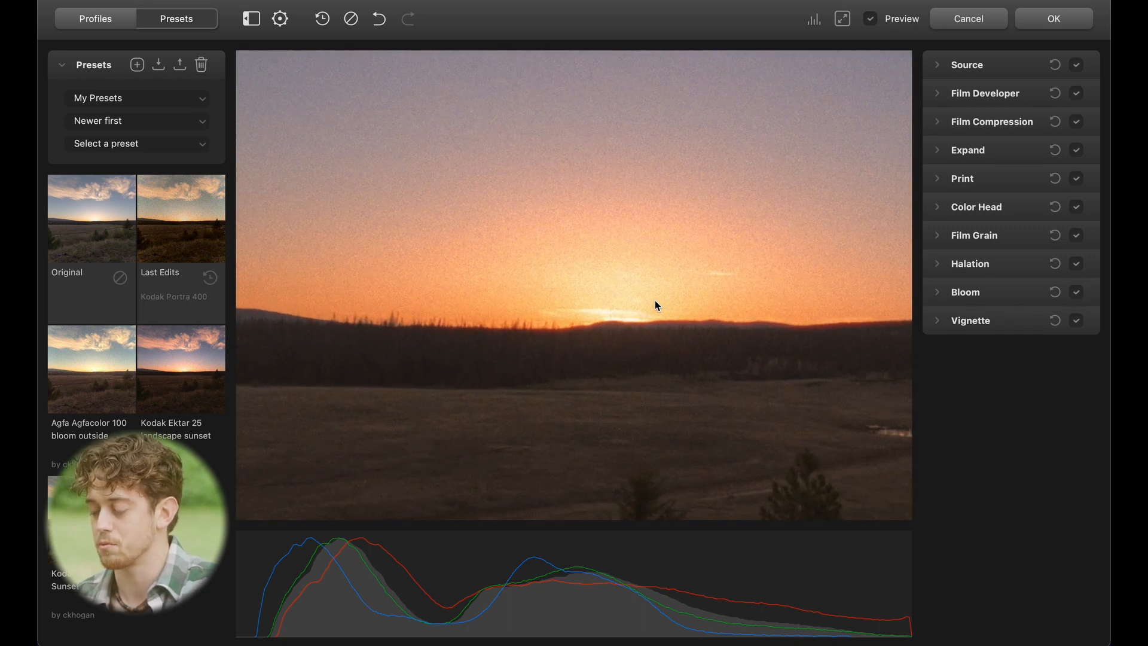
pyautogui.moveTo(691, 310); pyautogui.dragTo(594, 310)
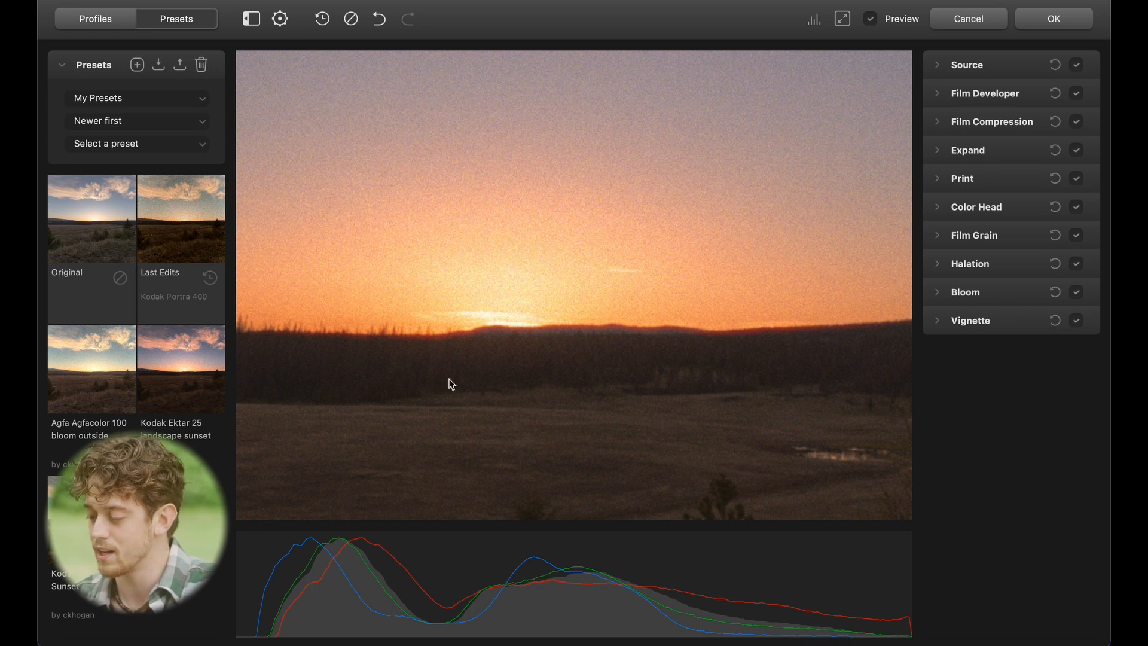
pyautogui.scroll(3, 449, 379)
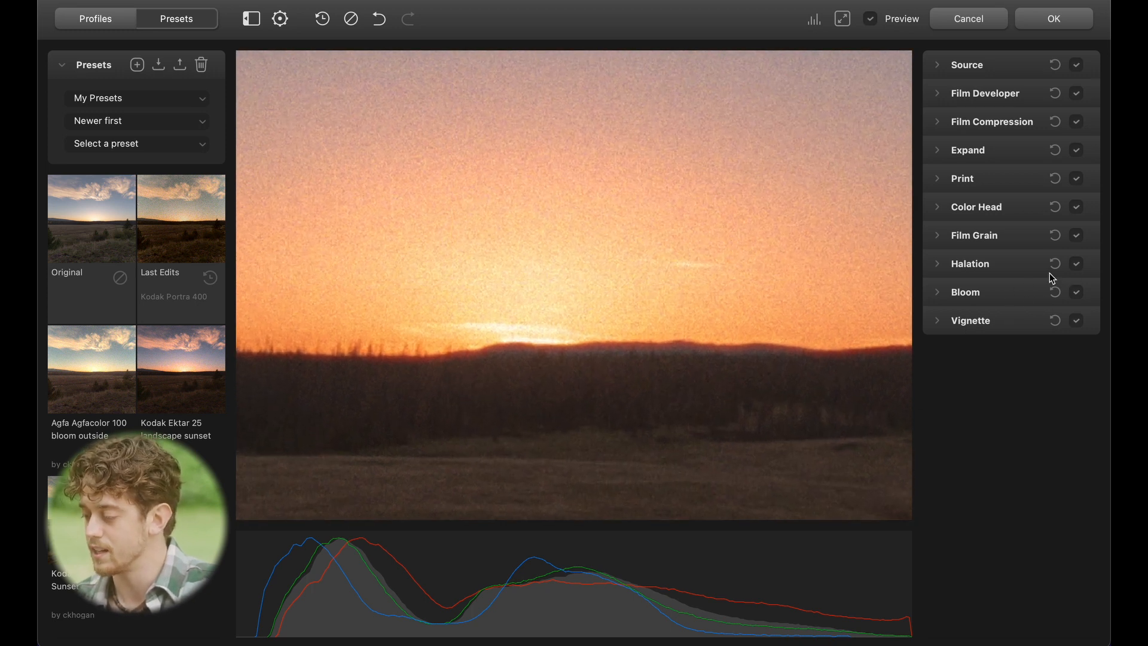
pyautogui.click(1076, 264)
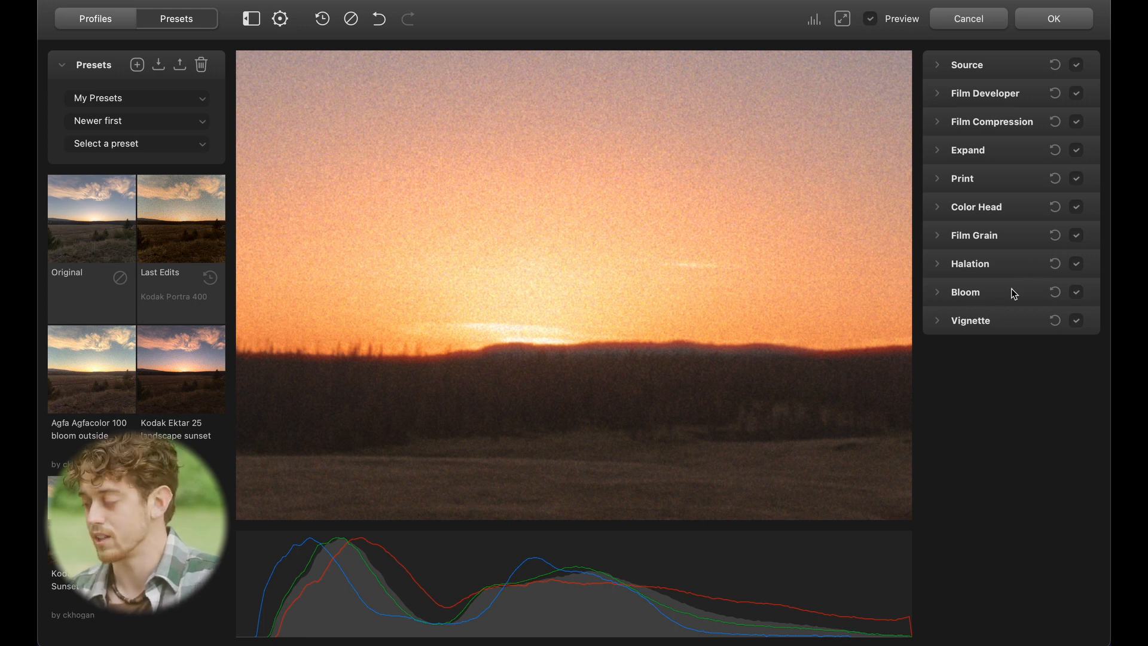
# Compare the glow around the setting sun with Bloom off and on
pyautogui.click(1077, 293)
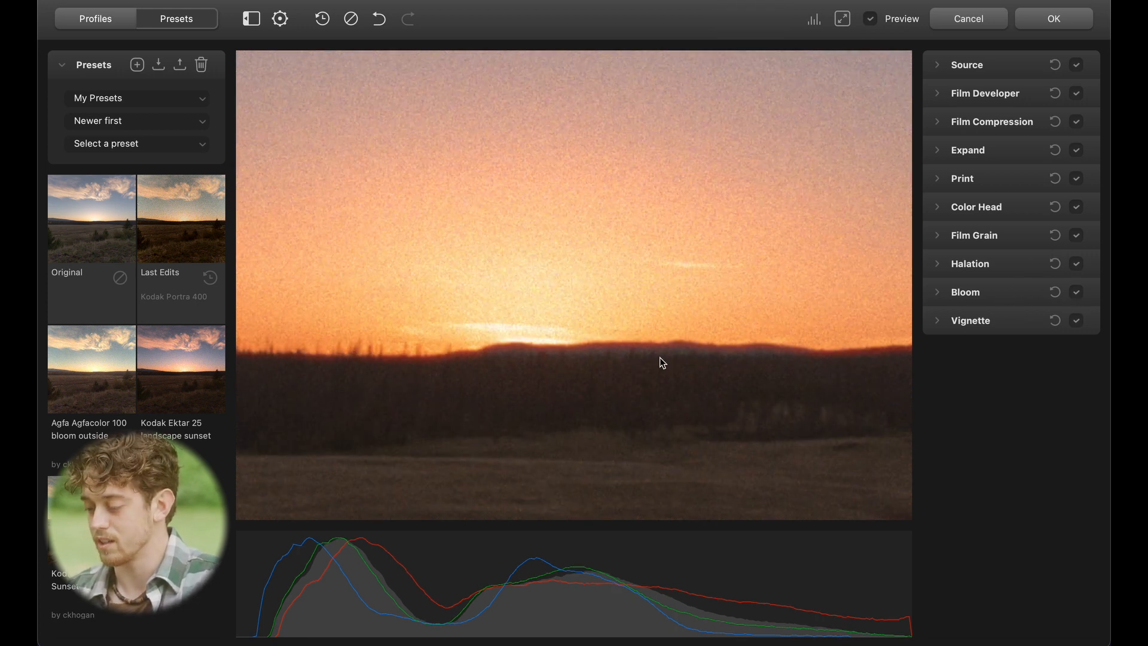
pyautogui.click(659, 357)
pyautogui.click(1076, 293)
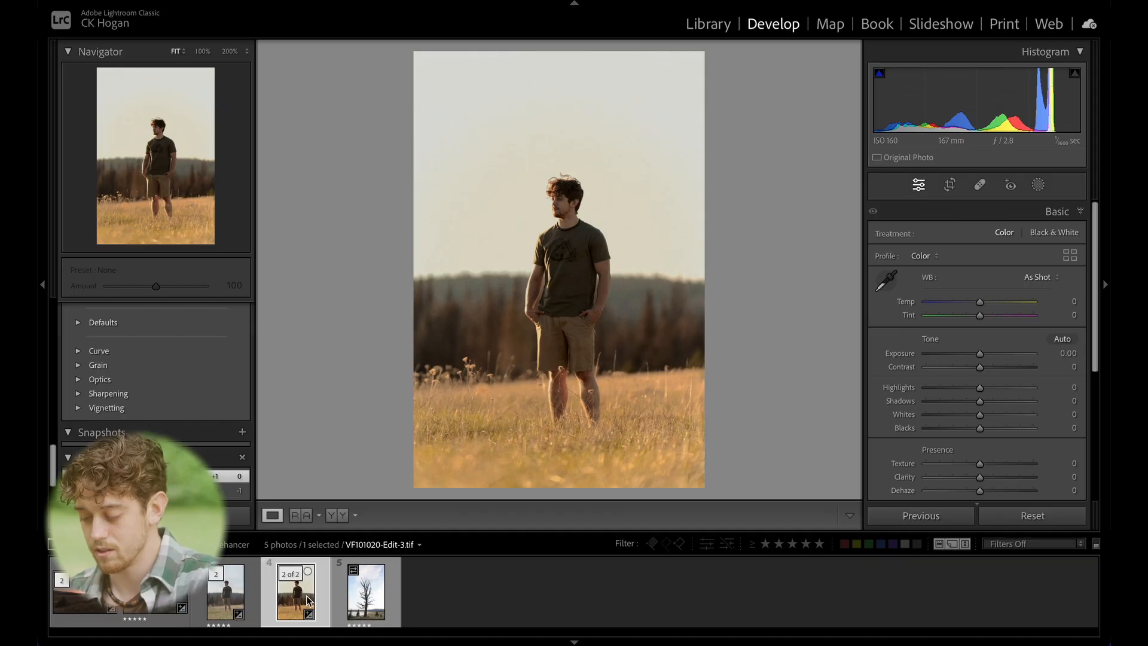
# Give the edited portrait a red label in Lightroom Classic and select the bare tree photo VF101927.ARW
pyautogui.press('6')
pyautogui.press('Right')
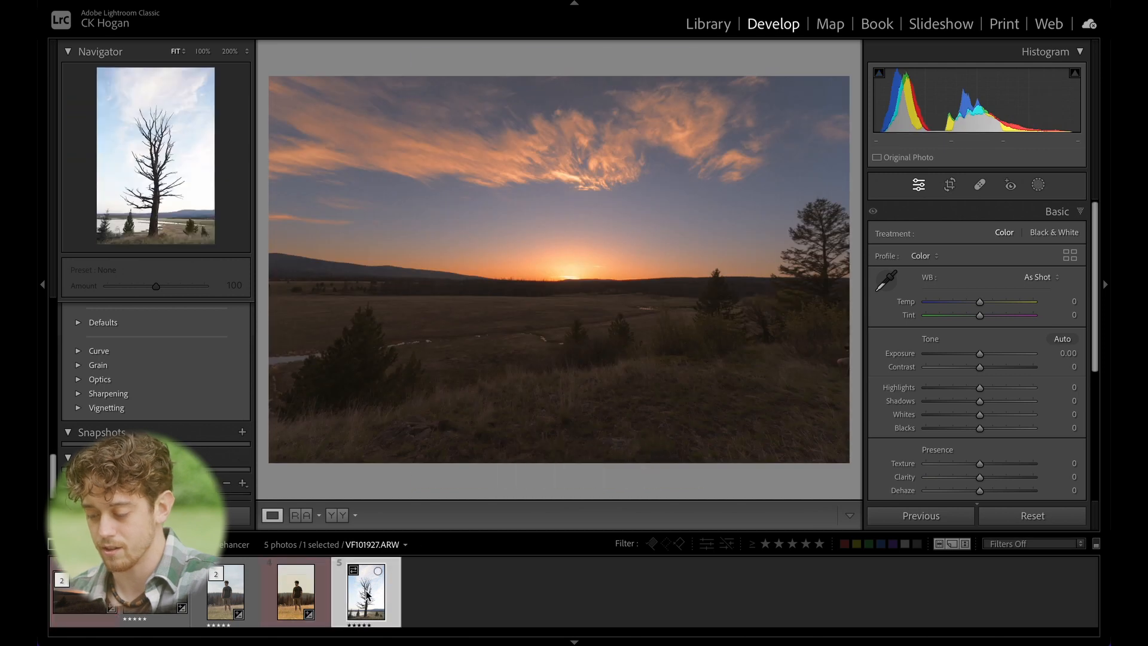
pyautogui.rightClick(570, 321)
pyautogui.click(901, 207)
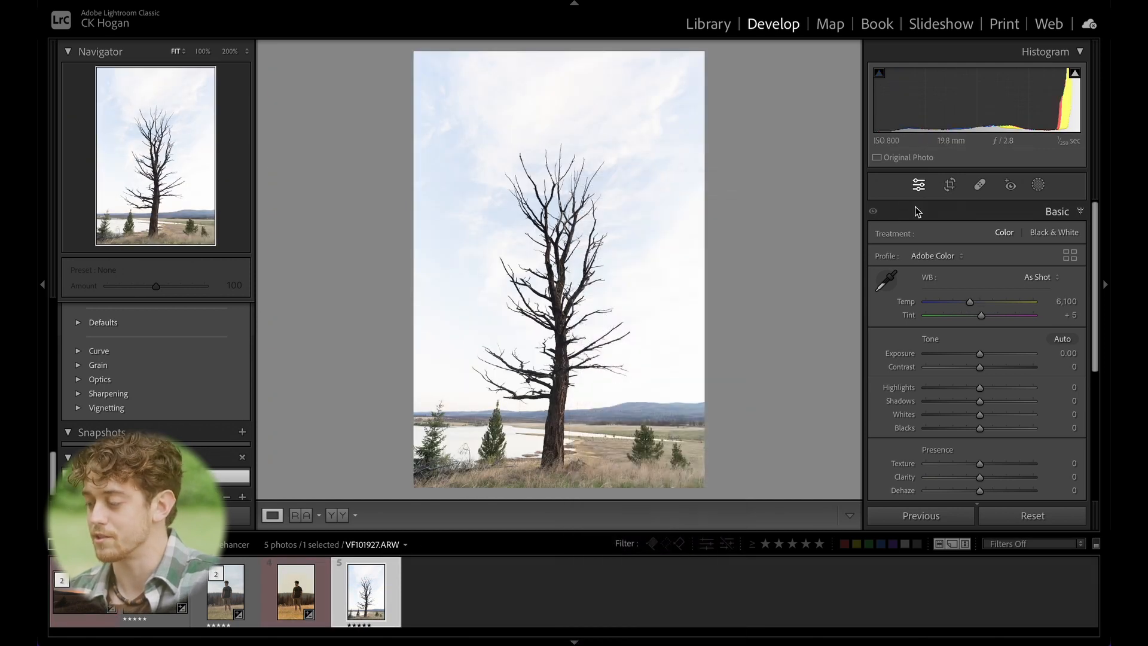
# Adjust the bare tree photo's basic tone settings and compare it with its unedited version
pyautogui.moveTo(980, 357); pyautogui.dragTo(981, 403)
pyautogui.press('\\')
pyautogui.press('\\')
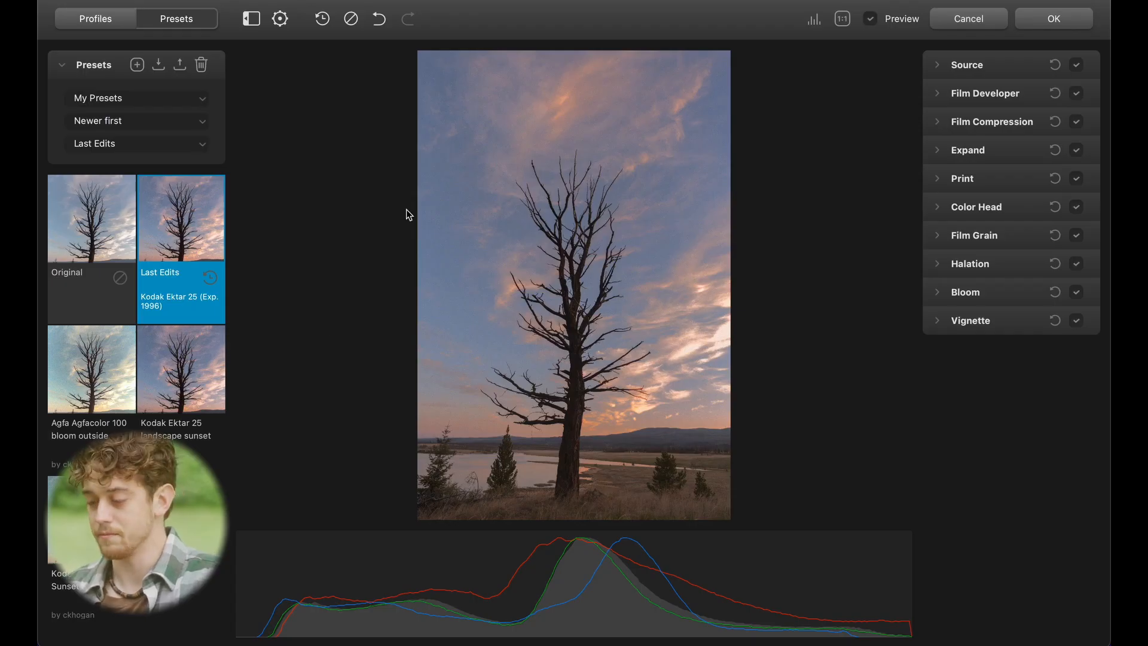
# Browse Dehancer's film profiles for the bare tree photo and try Ilford HP5 Plus 400
pyautogui.click(109, 18)
pyautogui.scroll(-10, 184, 456)
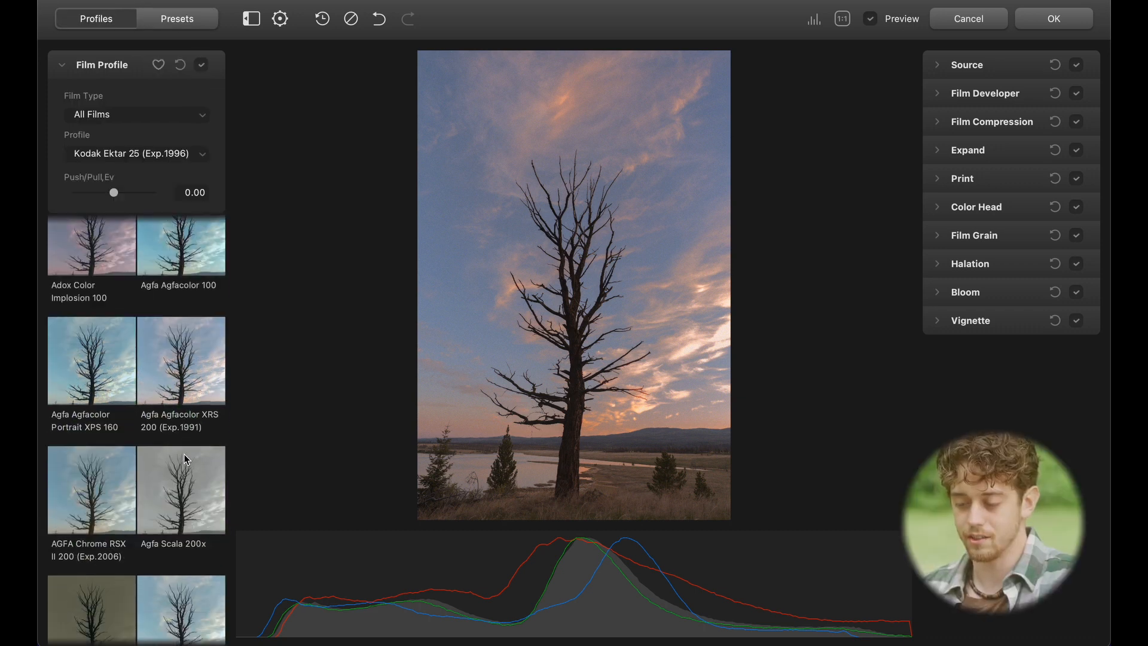
pyautogui.scroll(-10, 184, 454)
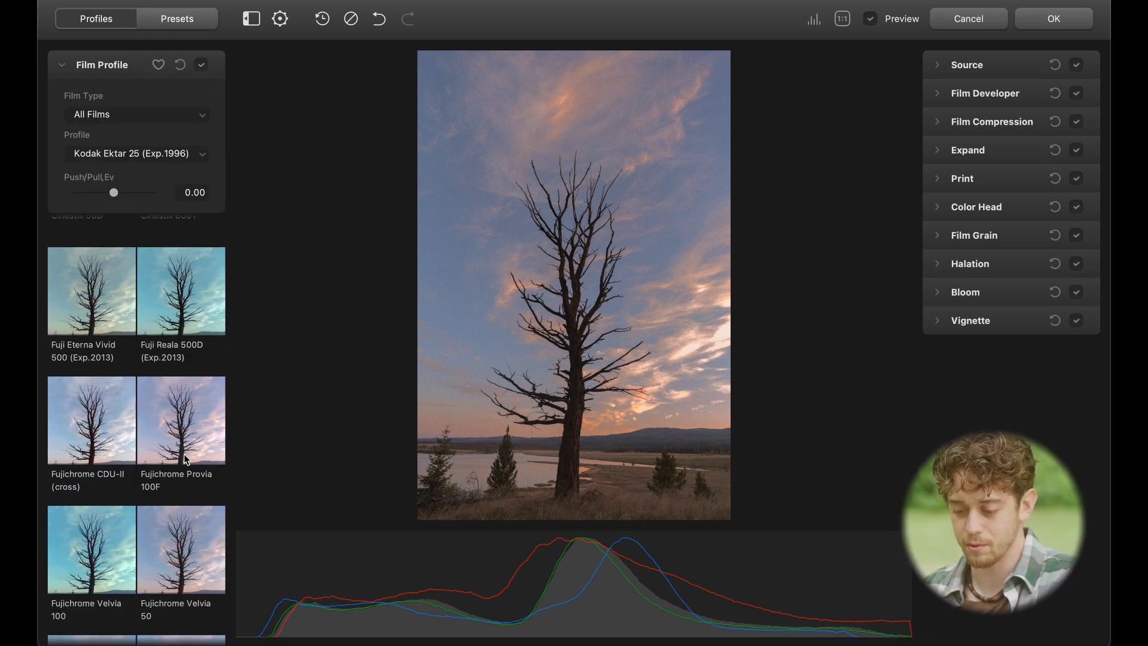
pyautogui.scroll(-10, 186, 459)
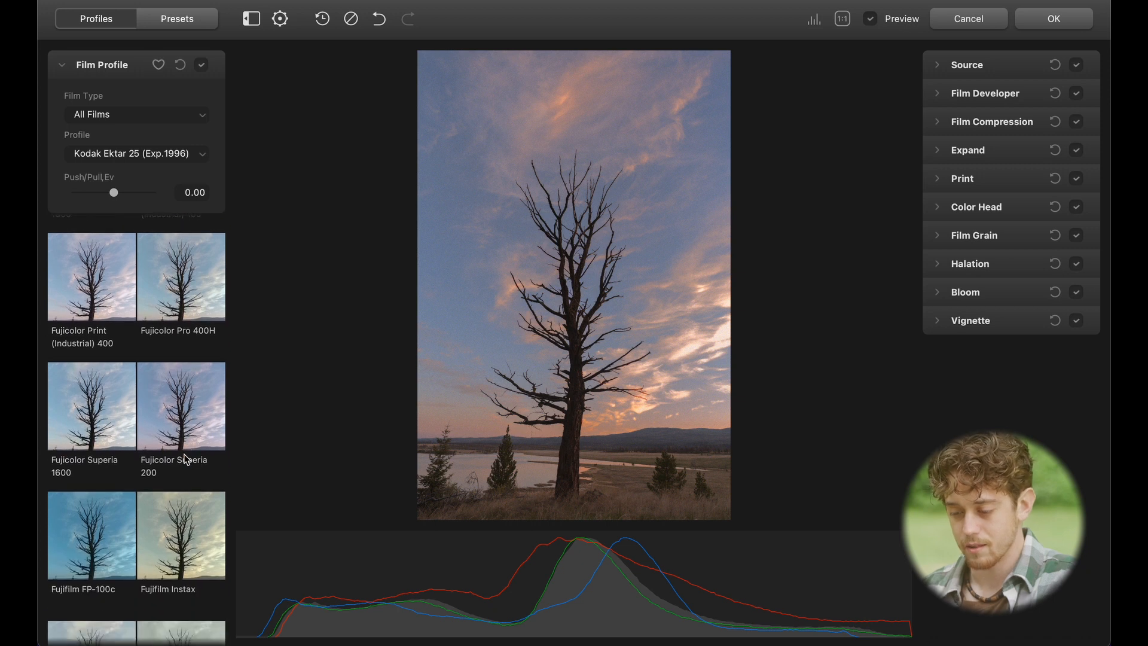
pyautogui.scroll(-5, 149, 359)
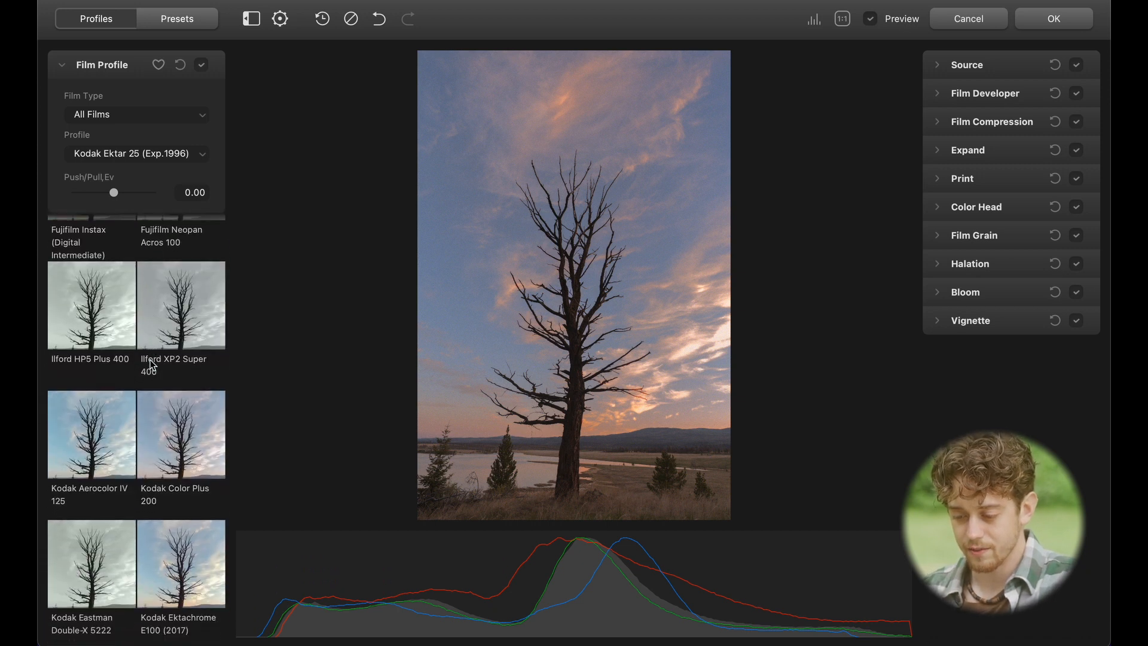
pyautogui.click(123, 299)
pyautogui.scroll(-1, 113, 366)
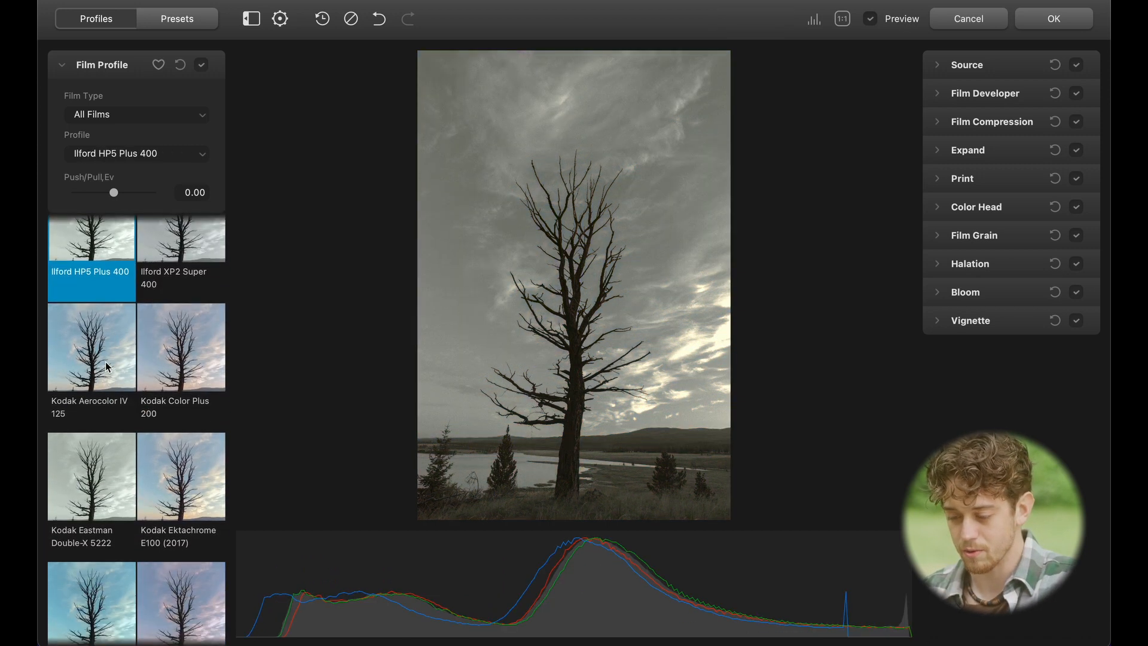
# Apply the Kodak Aerocolor IV 125 film profile to the tree photo and look over the neighbouring Kodak and Ilford profiles
pyautogui.click(105, 361)
pyautogui.scroll(-6, 105, 361)
pyautogui.scroll(-1, 108, 366)
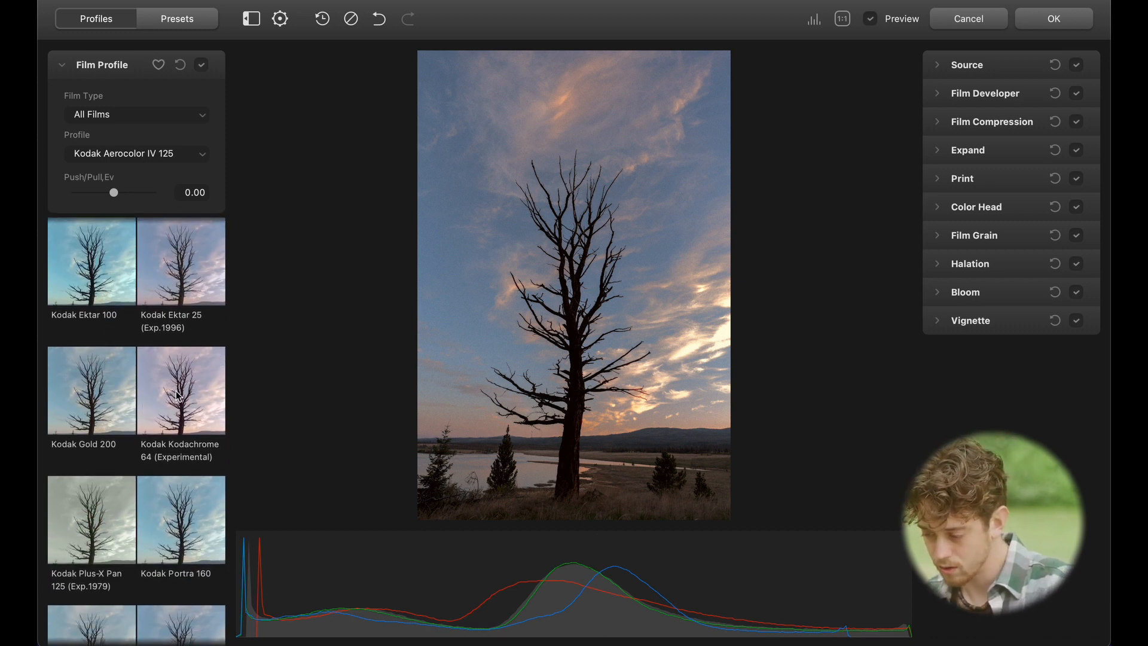
pyautogui.scroll(5, 96, 320)
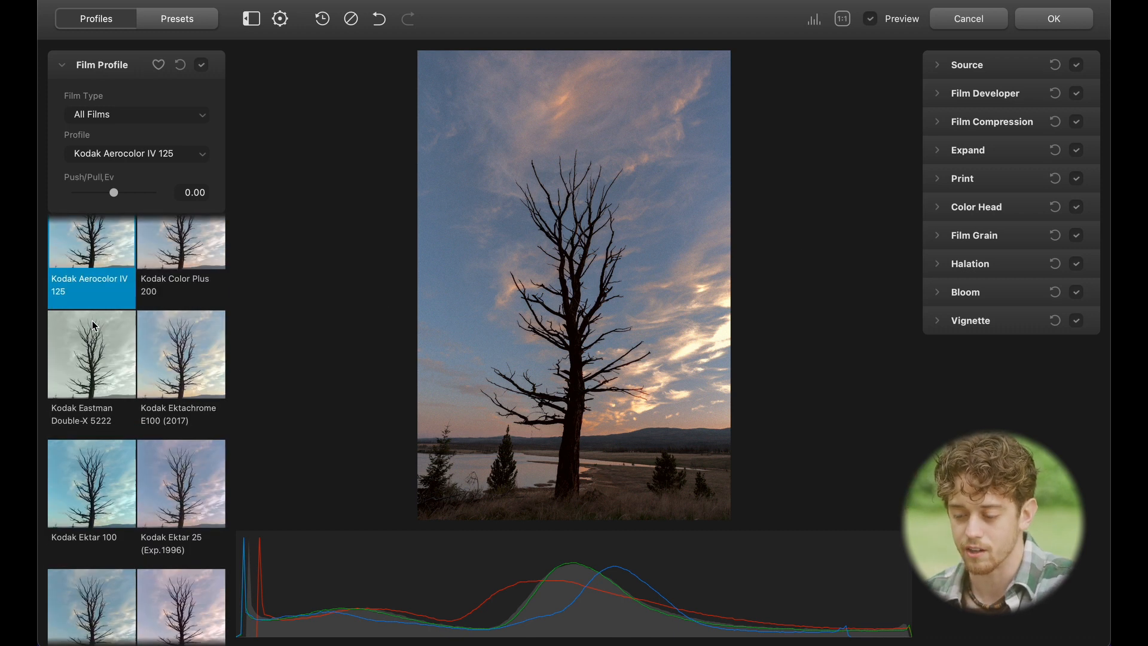
pyautogui.scroll(1, 189, 321)
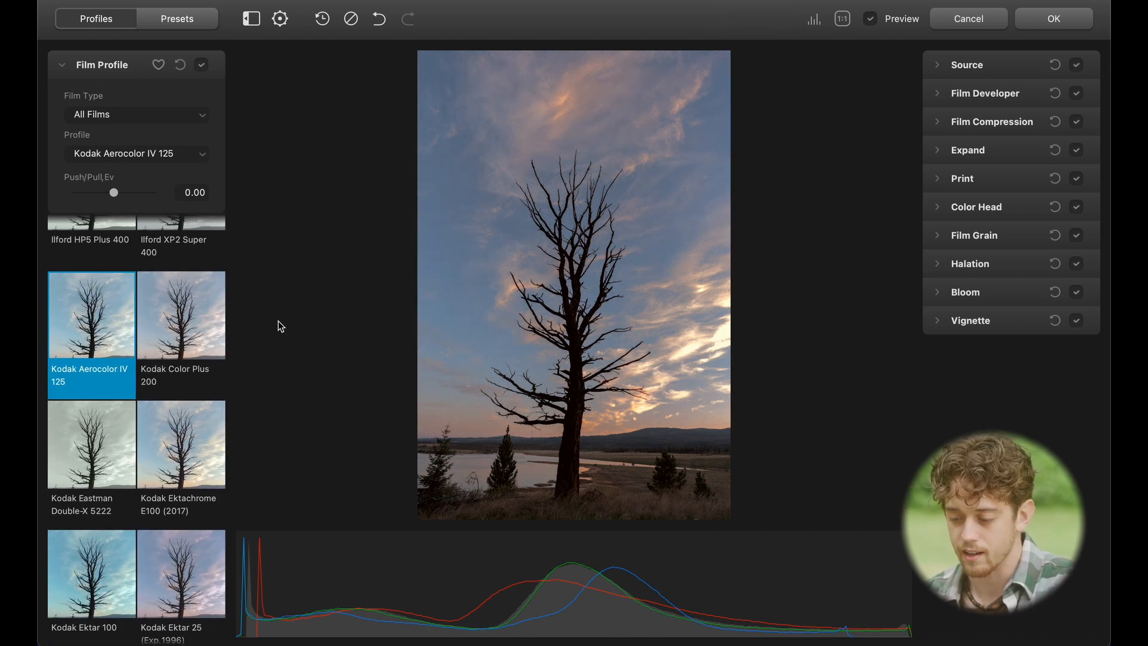
pyautogui.scroll(2, 180, 299)
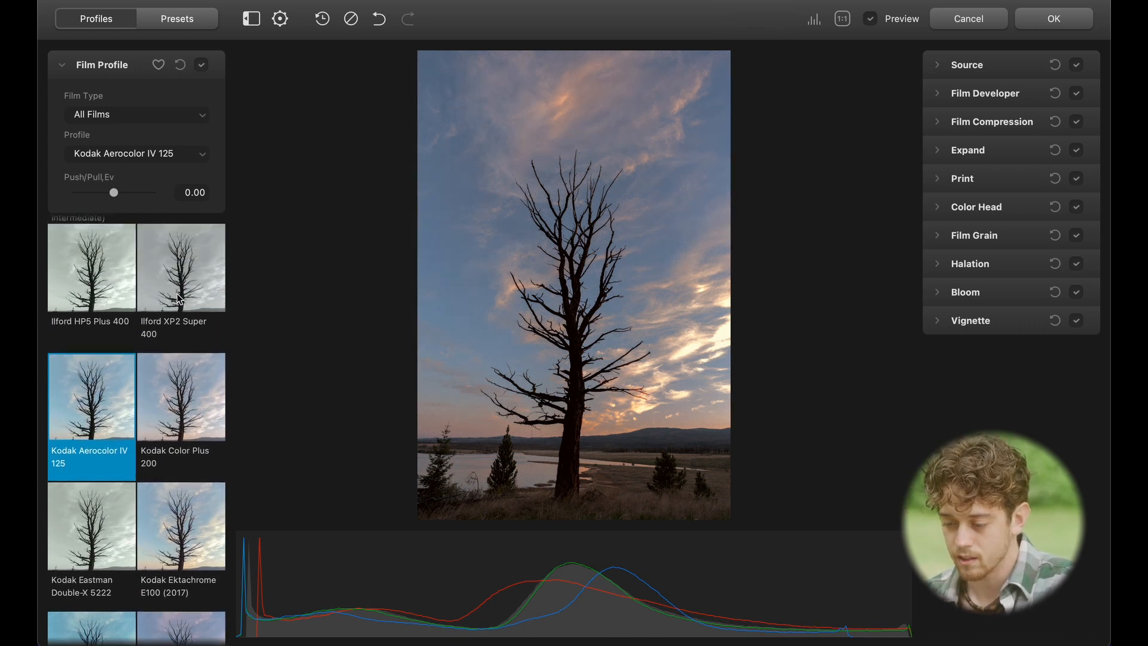
# Try the Kodak Eastman Double-X 5222 and Ektachrome E100 film profiles, and apply Kodak Color Plus 200 to the tree photo
pyautogui.scroll(-2, 145, 389)
pyautogui.click(147, 382)
pyautogui.click(66, 342)
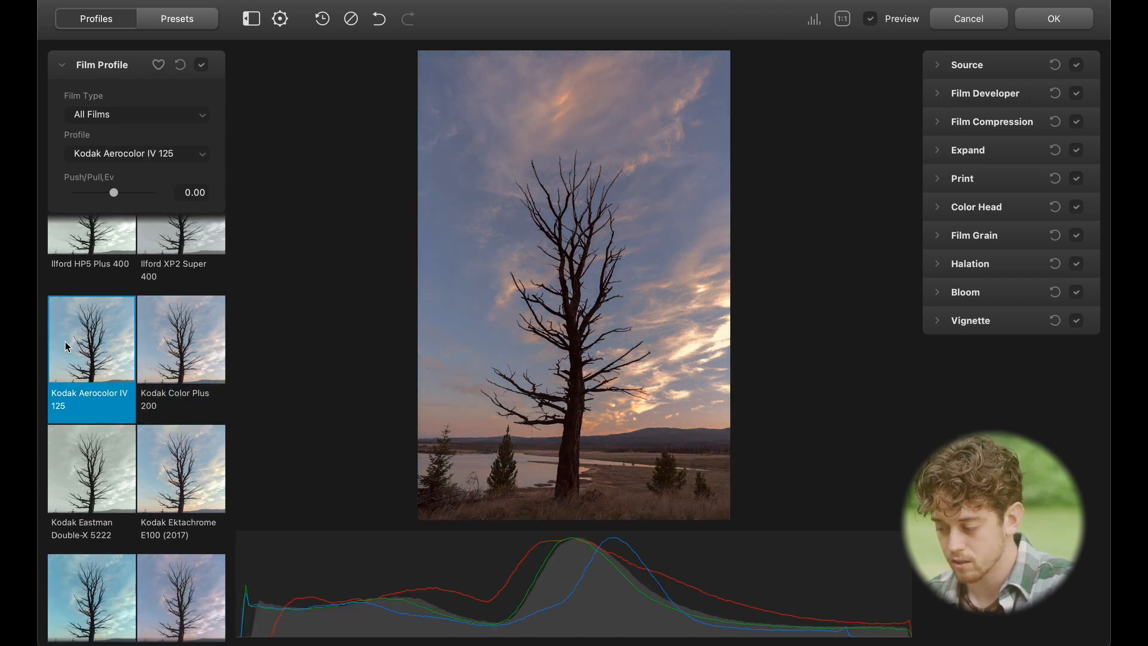
pyautogui.click(166, 342)
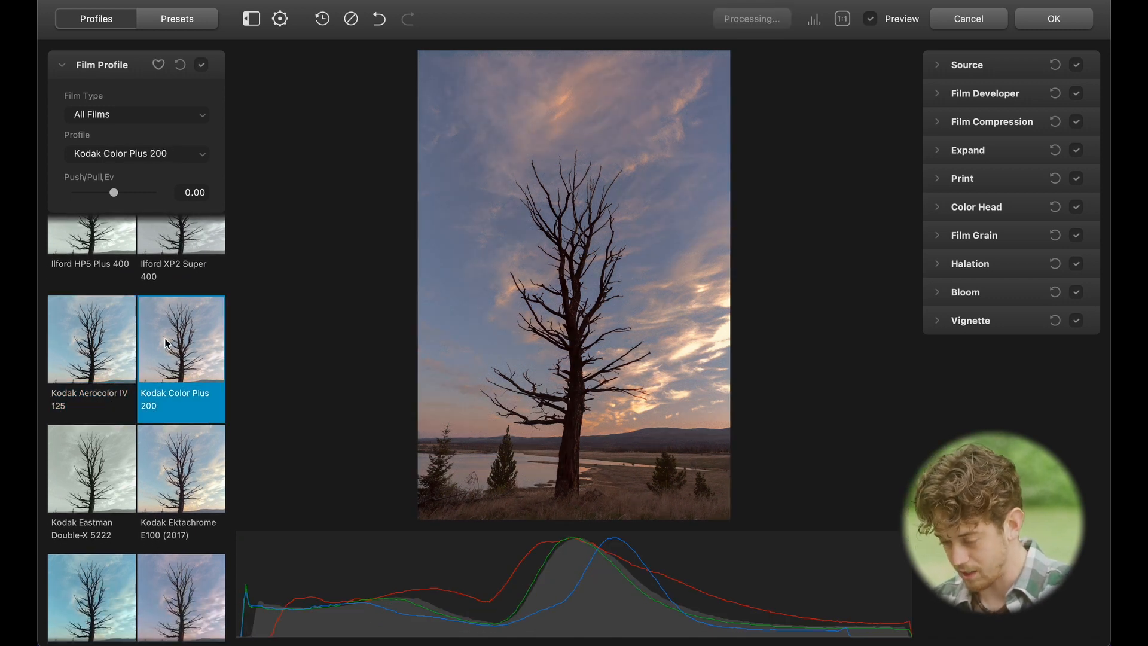
pyautogui.click(110, 446)
pyautogui.click(187, 462)
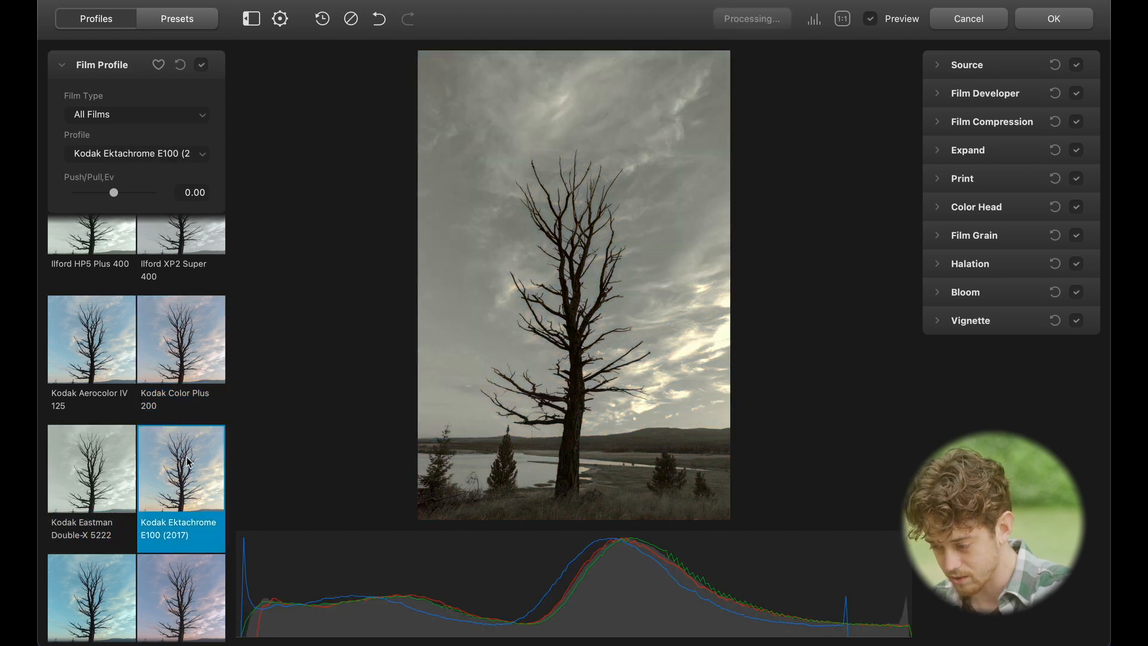
pyautogui.click(217, 402)
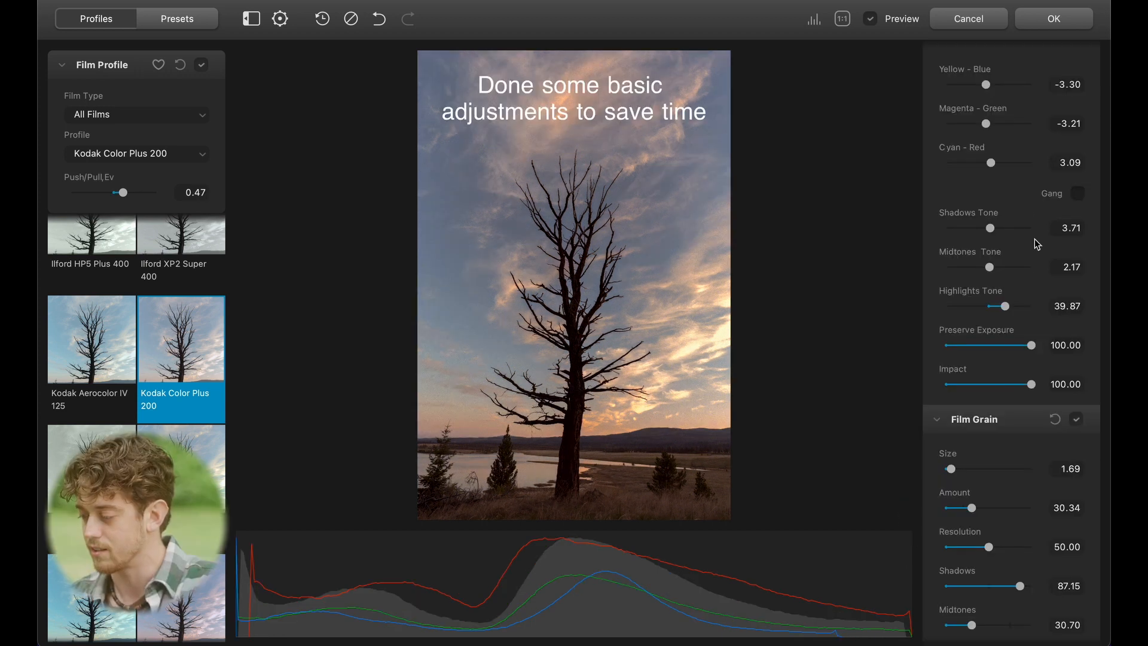
# Enable the Halation effect on the tree photo and magnify the branches
pyautogui.scroll(-5, 1028, 210)
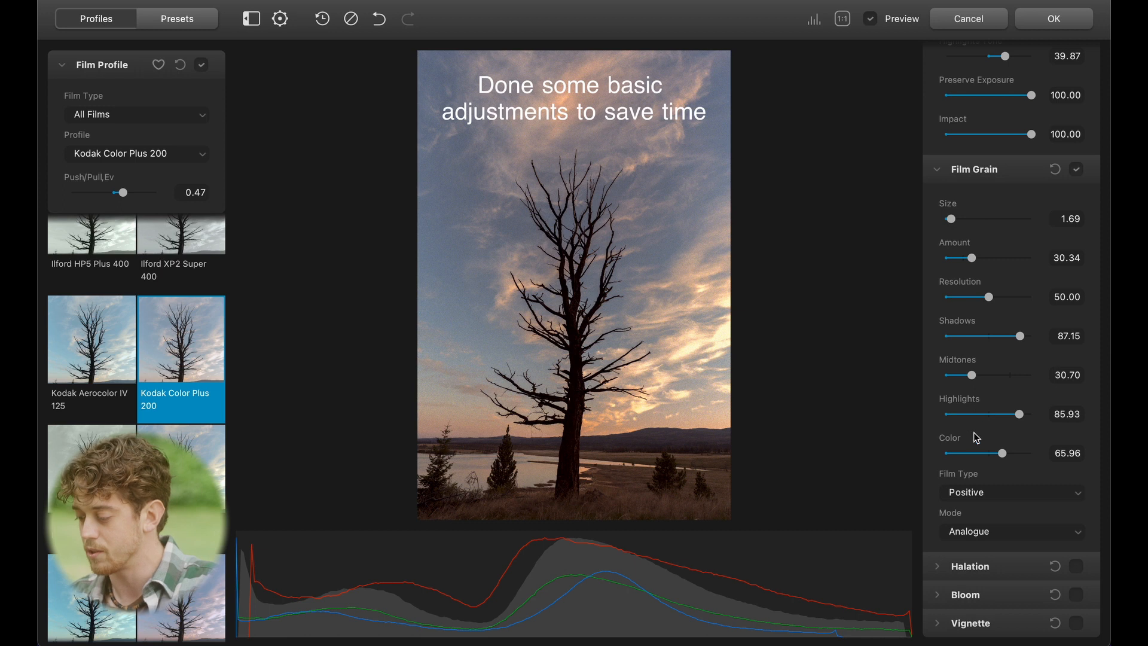
pyautogui.click(970, 566)
pyautogui.scroll(-3, 1010, 538)
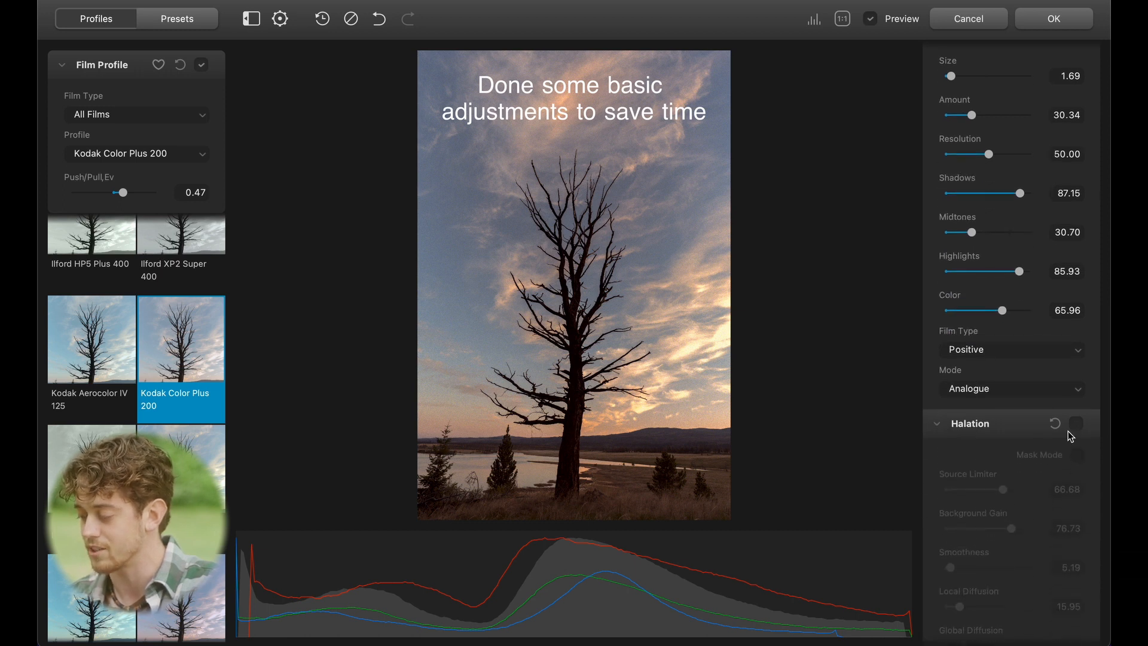
pyautogui.click(1081, 428)
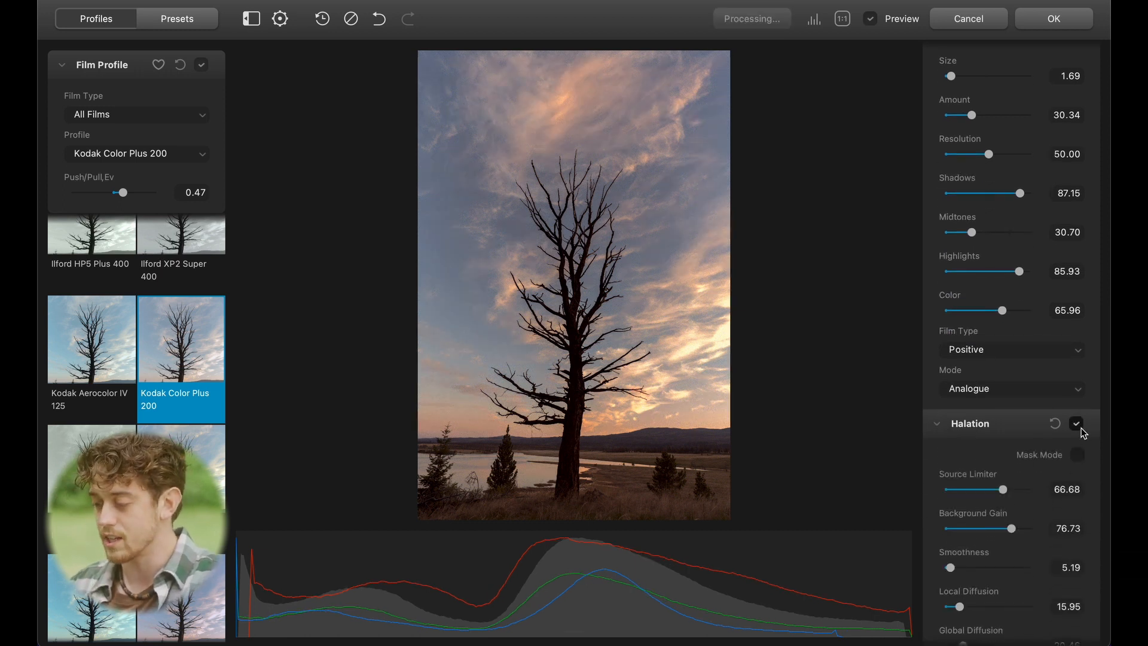
pyautogui.click(548, 339)
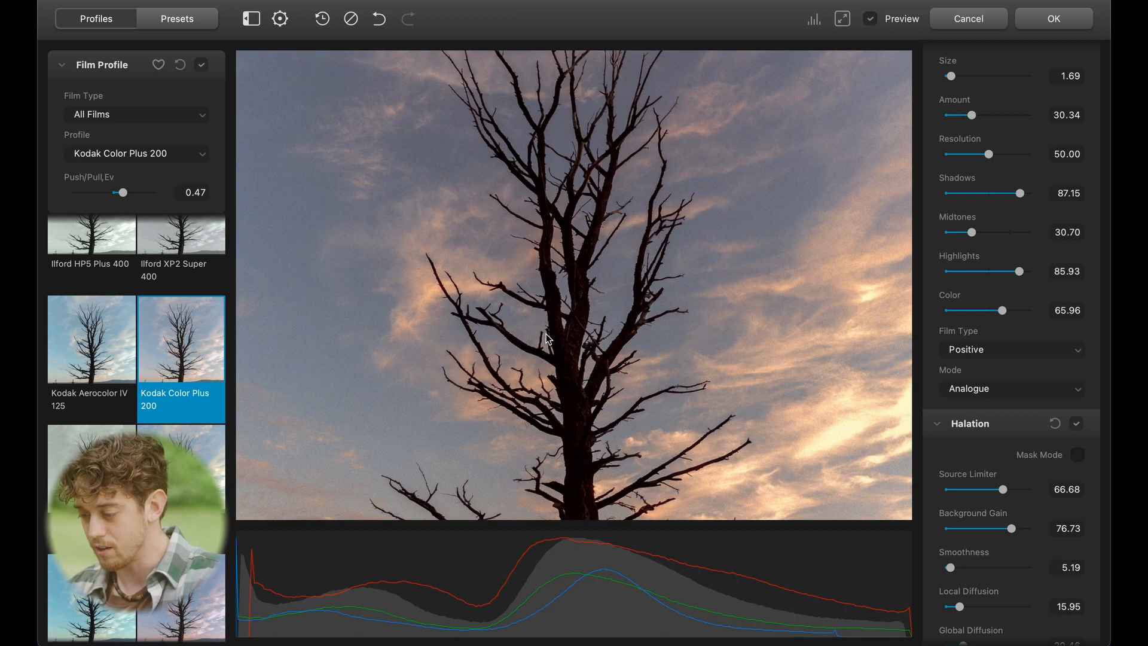
pyautogui.press('super+plus')
pyautogui.press('super+plus')
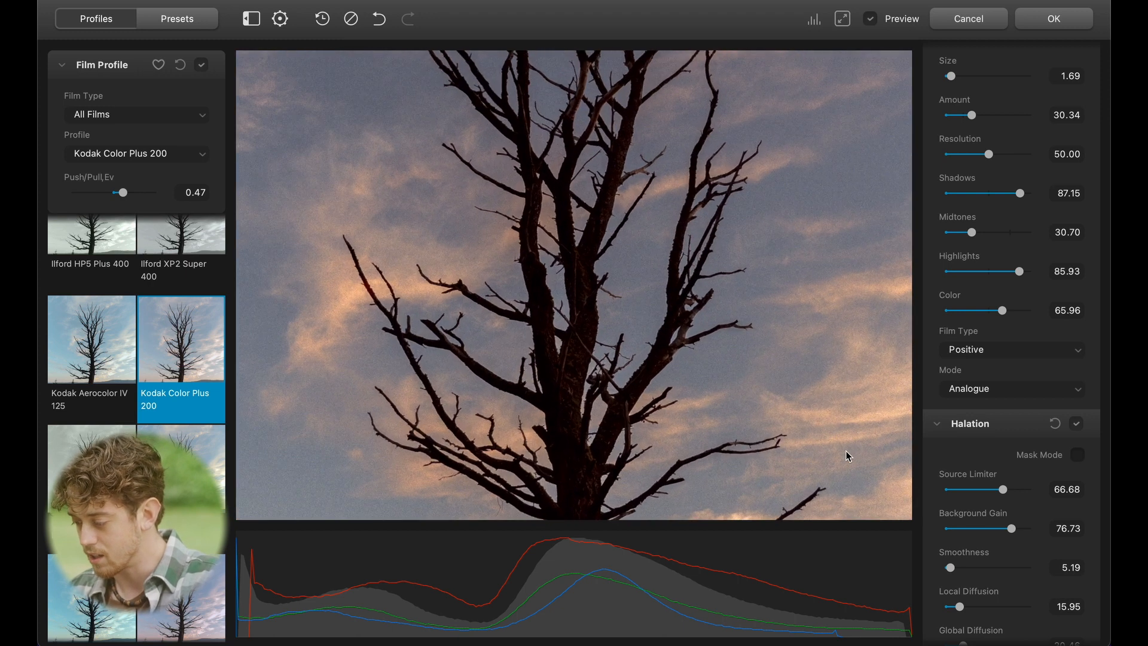
# Set the halation's Local Diffusion to 13.78, with Amplify and Impact at 100
pyautogui.scroll(-3, 995, 570)
pyautogui.moveTo(963, 538); pyautogui.dragTo(1038, 566)
pyautogui.scroll(-1, 993, 569)
pyautogui.scroll(-3, 989, 545)
pyautogui.moveTo(1014, 604); pyautogui.dragTo(1033, 605)
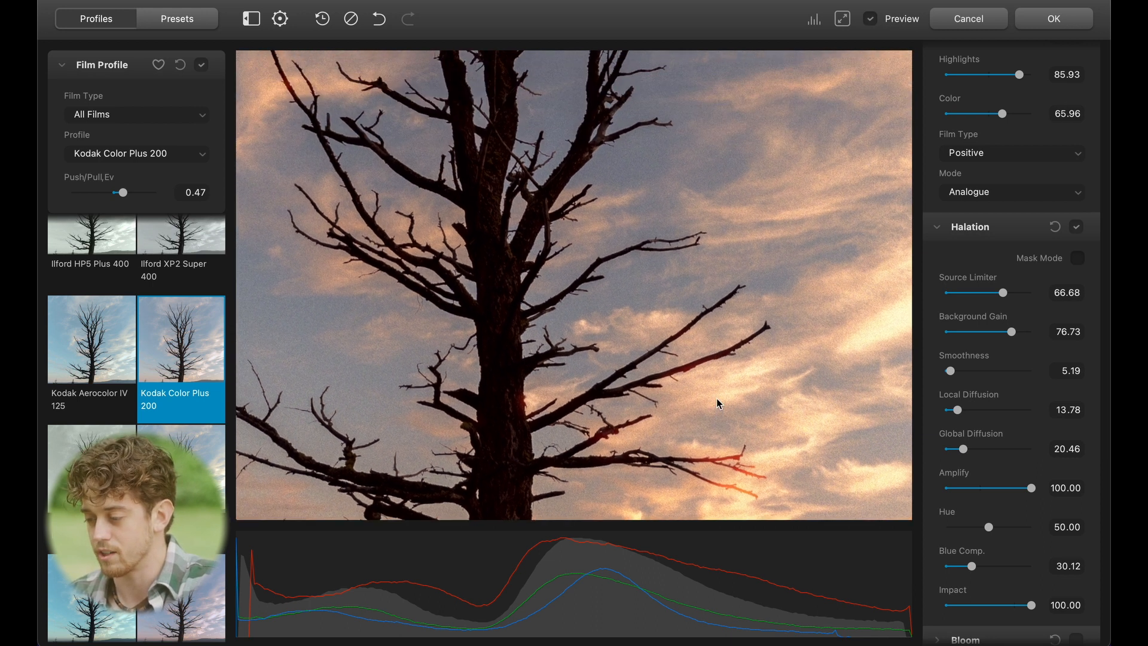
# Compare the whole tree photo with and without Halation
pyautogui.click(710, 337)
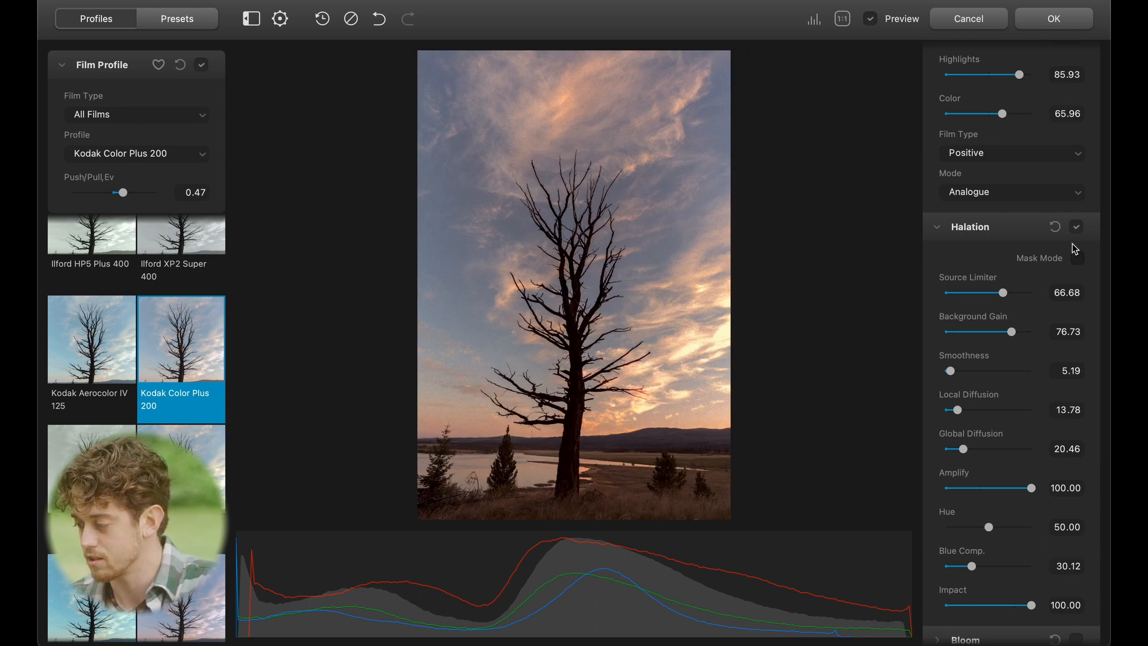
pyautogui.click(1076, 226)
pyautogui.click(1076, 226)
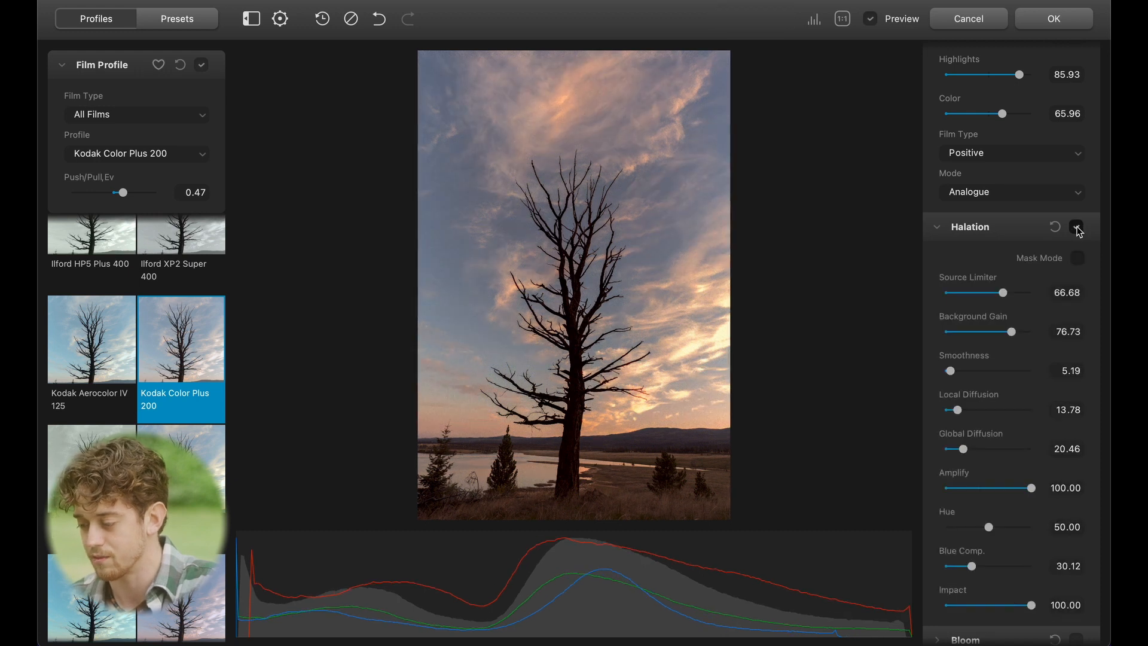
# Examine the halation up close around the trunk and the branches against the bright clouds
pyautogui.click(597, 344)
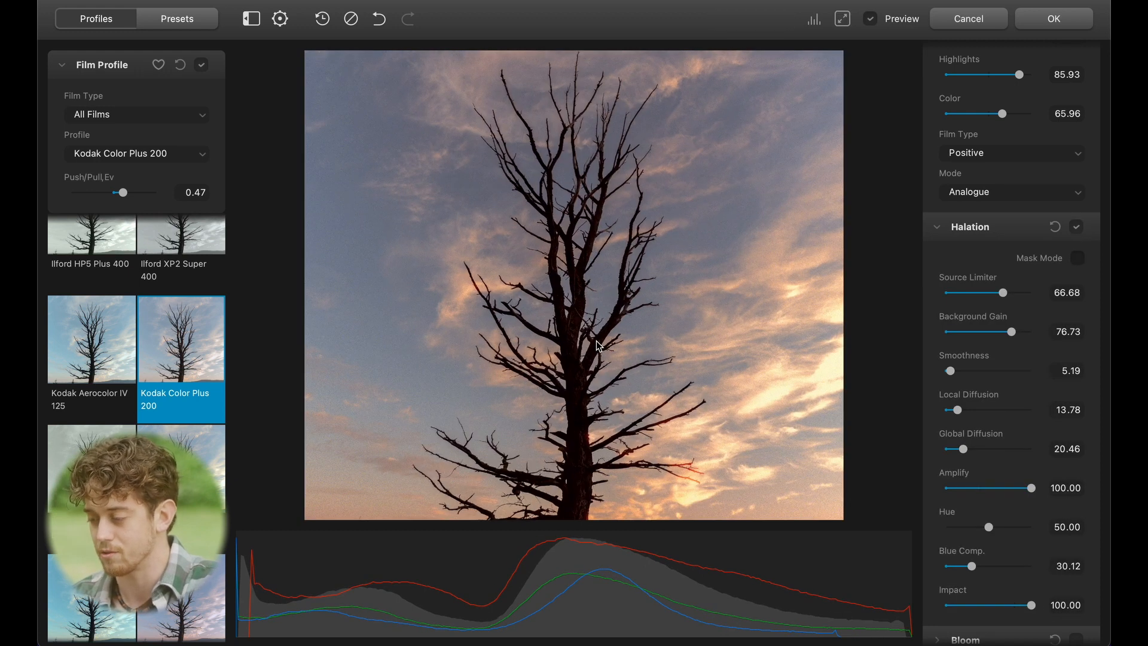
pyautogui.click(597, 341)
pyautogui.moveTo(596, 336); pyautogui.dragTo(757, 283)
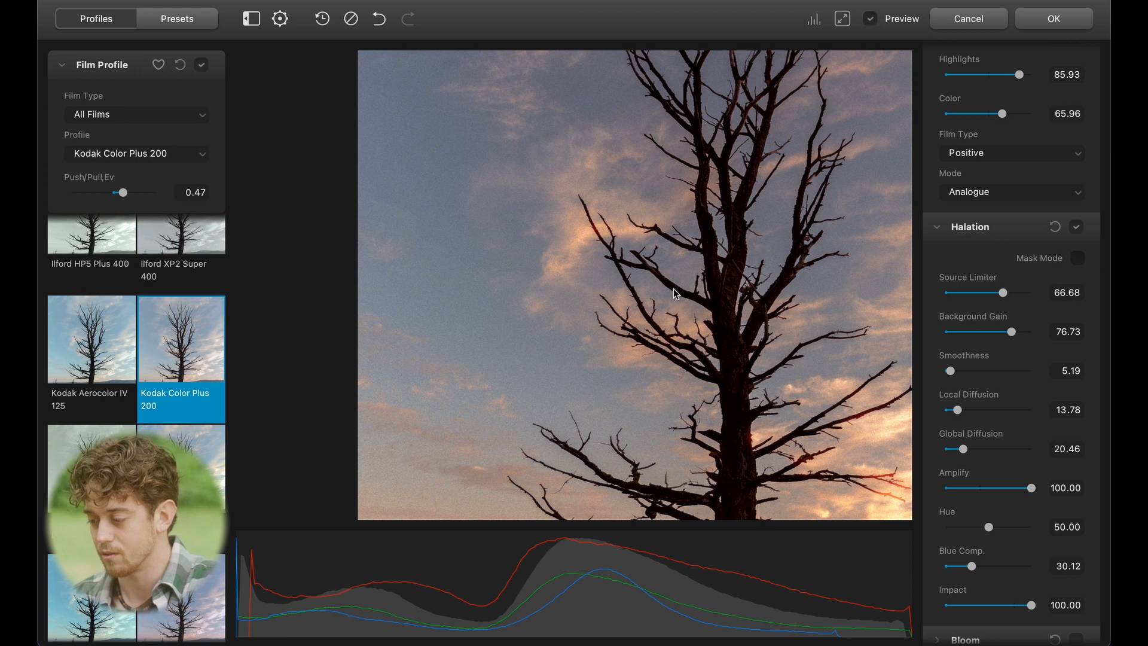
pyautogui.moveTo(675, 293); pyautogui.dragTo(424, 249)
pyautogui.scroll(2, 498, 365)
pyautogui.moveTo(498, 365); pyautogui.dragTo(471, 219)
pyautogui.scroll(2, 649, 384)
pyautogui.moveTo(649, 380); pyautogui.dragTo(531, 215)
pyautogui.scroll(2, 632, 258)
pyautogui.moveTo(668, 313); pyautogui.dragTo(624, 254)
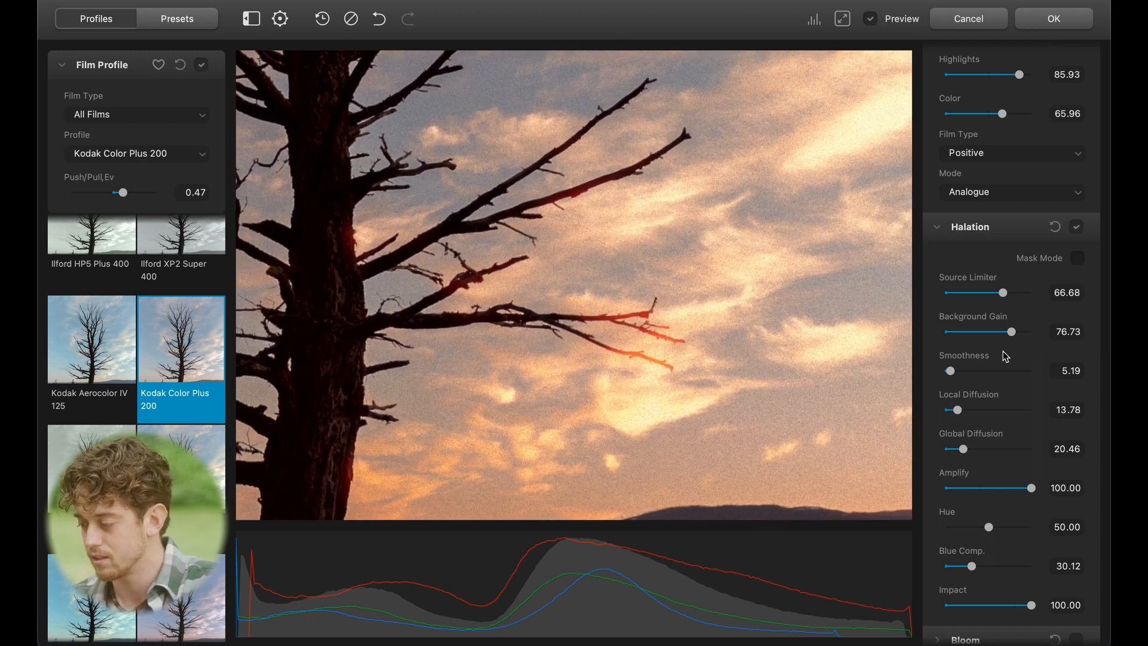
# Check the halation mask, and compare the magnified branches repeatedly with and without Halation
pyautogui.click(1075, 260)
pyautogui.click(1078, 261)
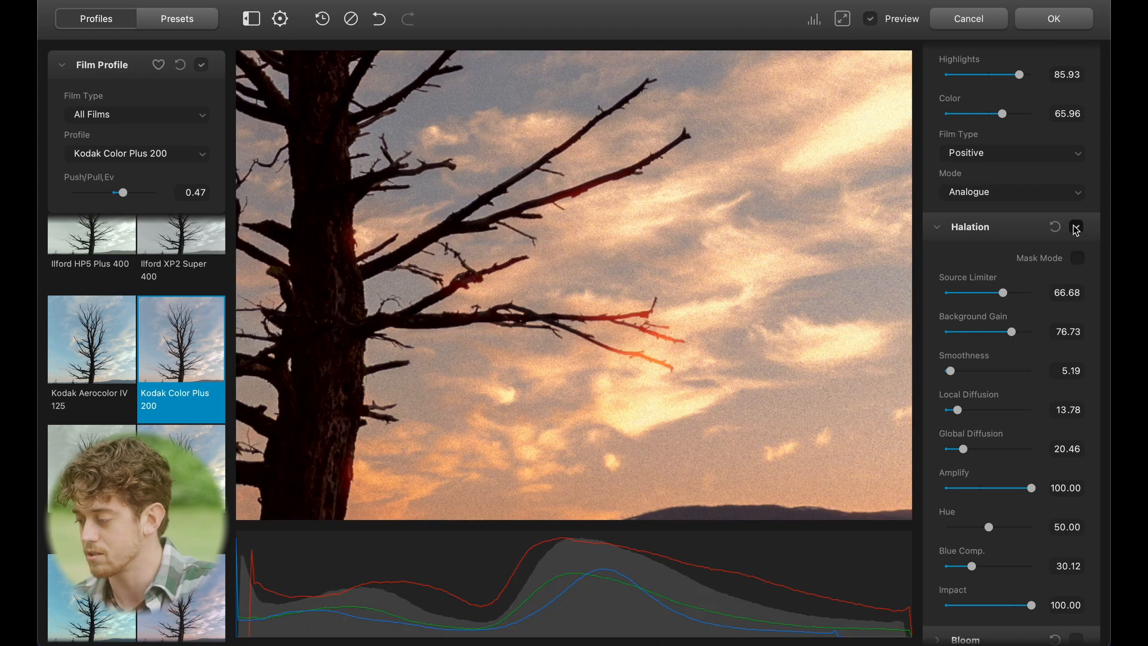
pyautogui.click(1076, 228)
pyautogui.click(1075, 228)
pyautogui.click(1075, 228)
pyautogui.click(1076, 228)
pyautogui.click(1075, 228)
pyautogui.click(1075, 227)
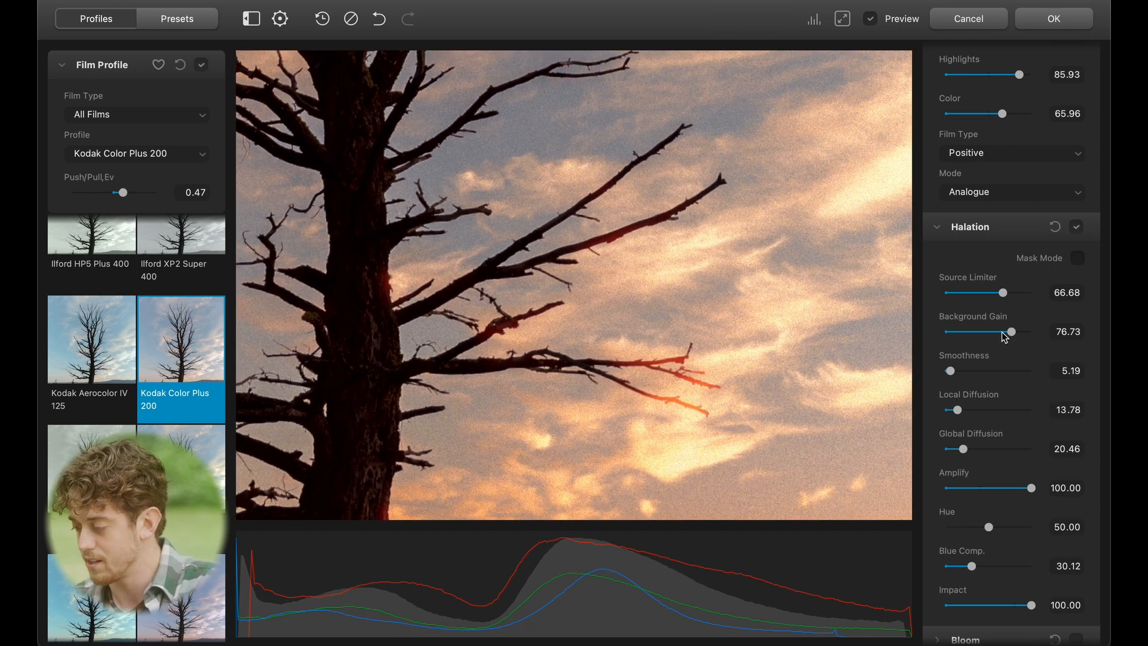
# Reduce the halation's Amplify to 45.67 and its Impact to 66.12
pyautogui.moveTo(1009, 493); pyautogui.dragTo(985, 489)
pyautogui.moveTo(1030, 605); pyautogui.dragTo(1004, 609)
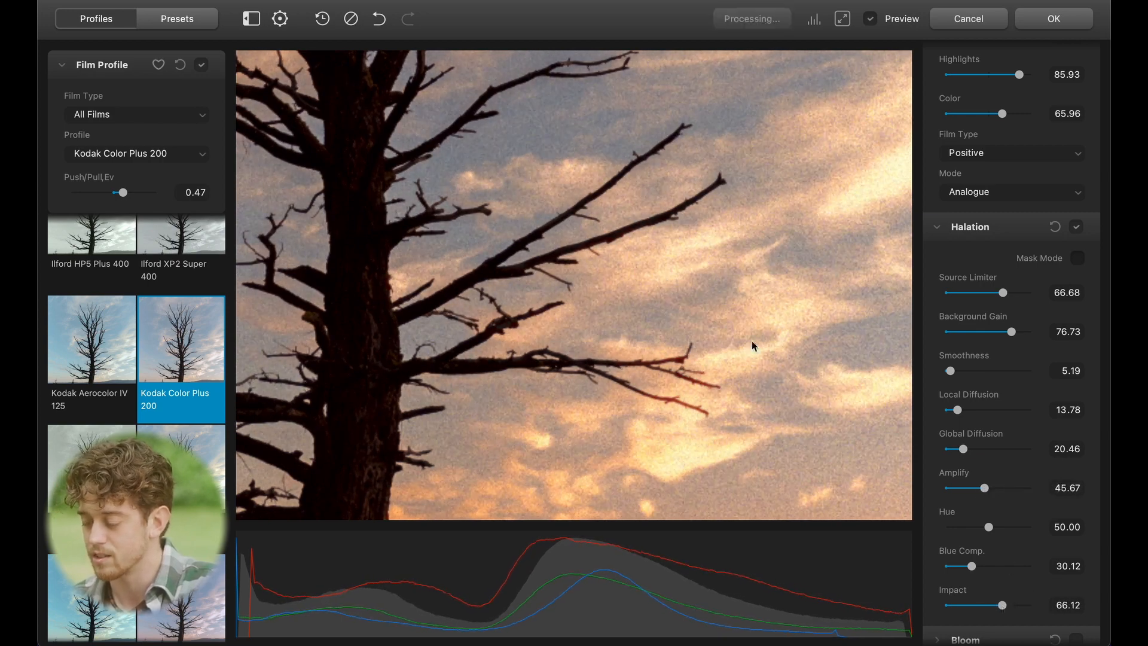
pyautogui.moveTo(704, 340); pyautogui.dragTo(748, 336)
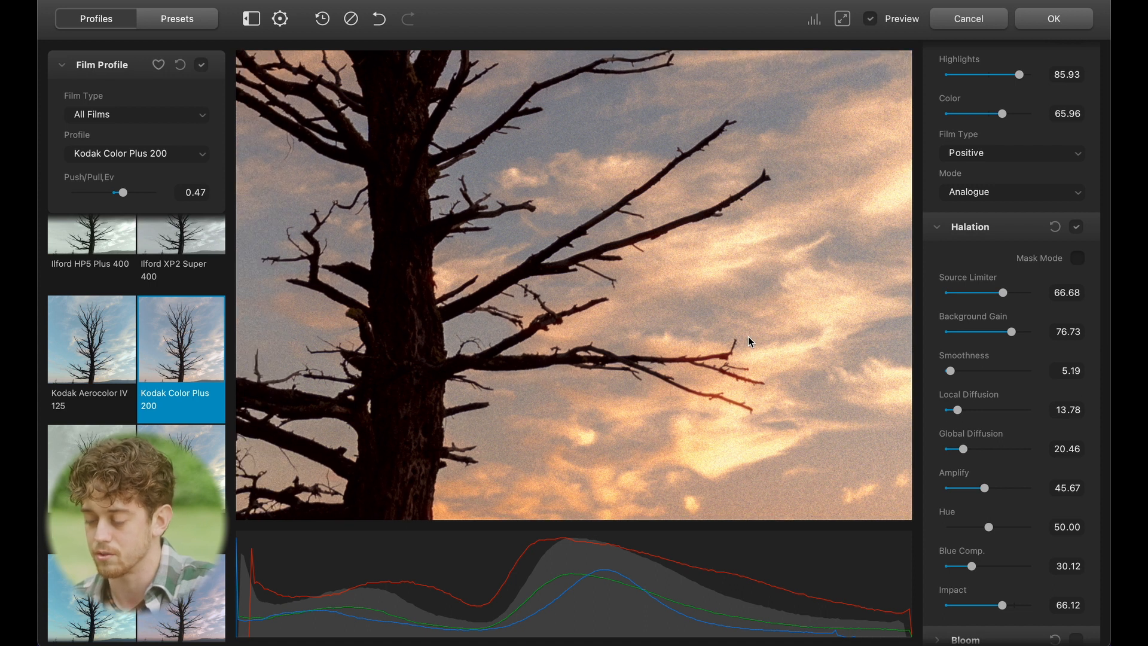
# Examine the reduced halation on the treetop and lower branches up close, and return to the whole photo
pyautogui.moveTo(706, 297); pyautogui.dragTo(758, 377)
pyautogui.moveTo(637, 127); pyautogui.dragTo(634, 434)
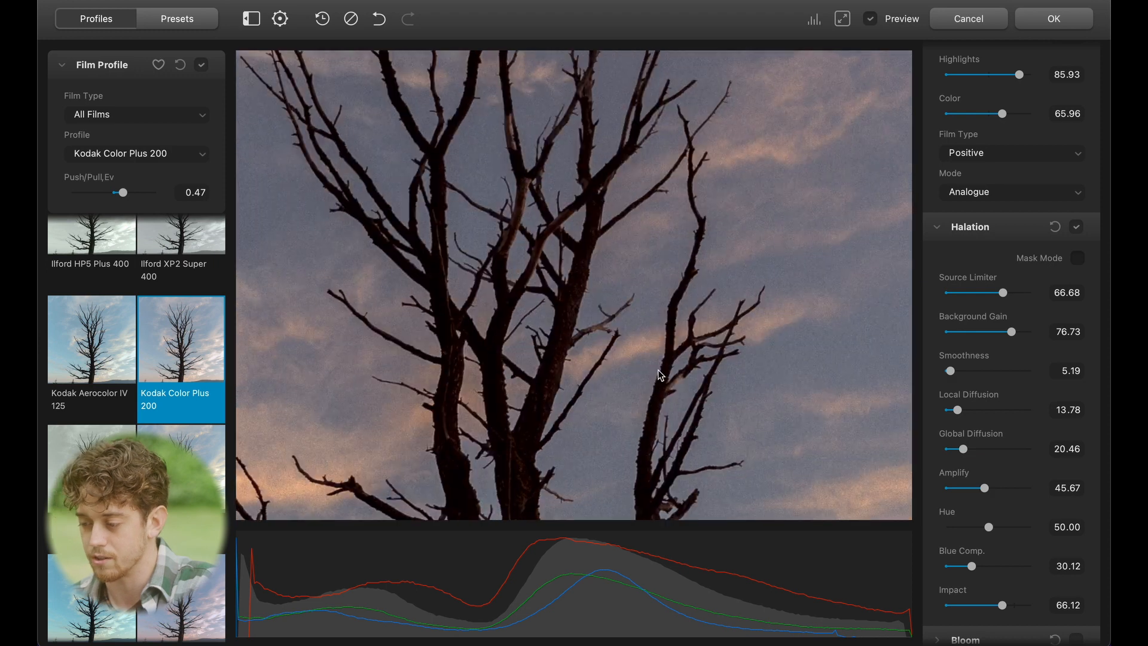
pyautogui.moveTo(660, 221); pyautogui.dragTo(676, 371)
pyautogui.moveTo(706, 242); pyautogui.dragTo(695, 407)
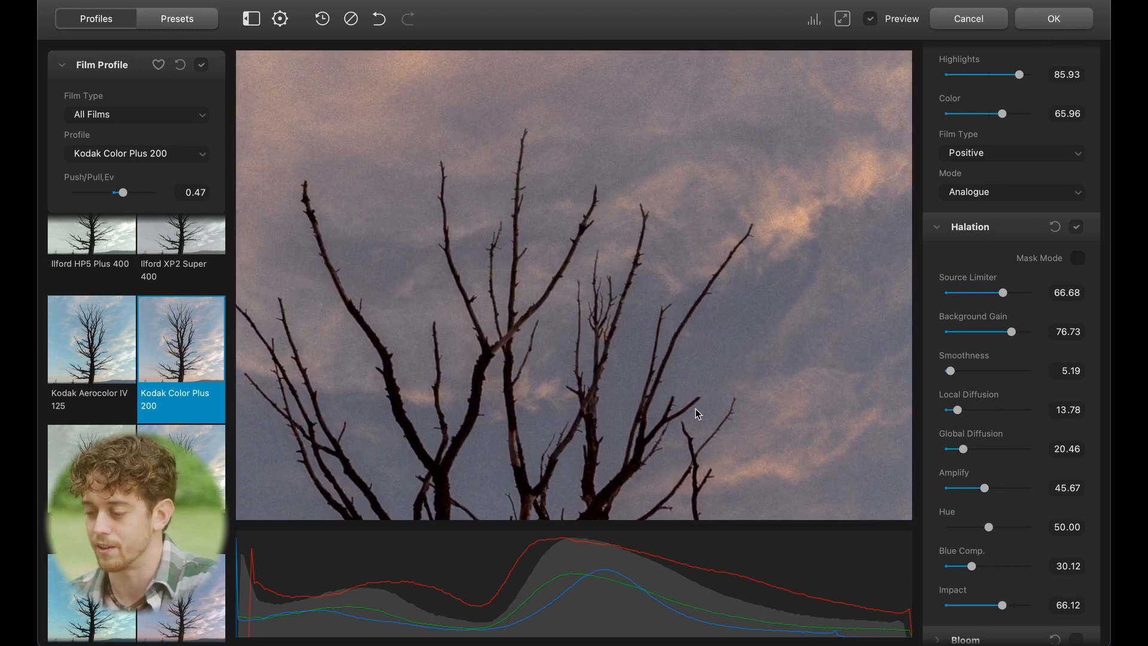
pyautogui.doubleClick(696, 407)
pyautogui.doubleClick(650, 387)
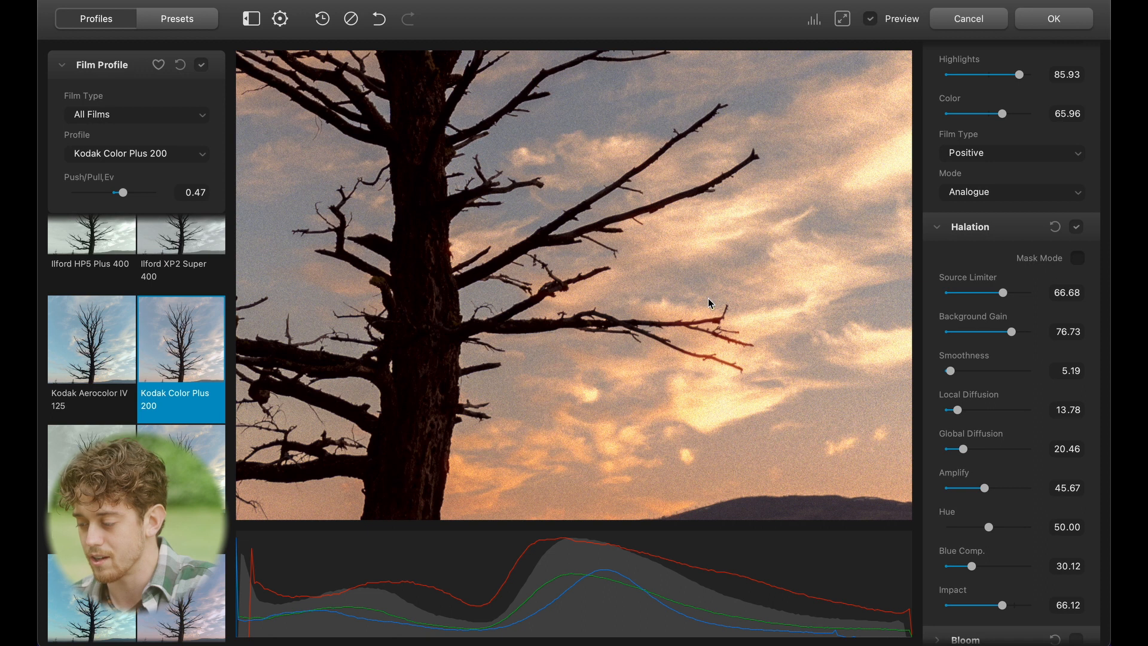
pyautogui.moveTo(707, 299); pyautogui.dragTo(764, 294)
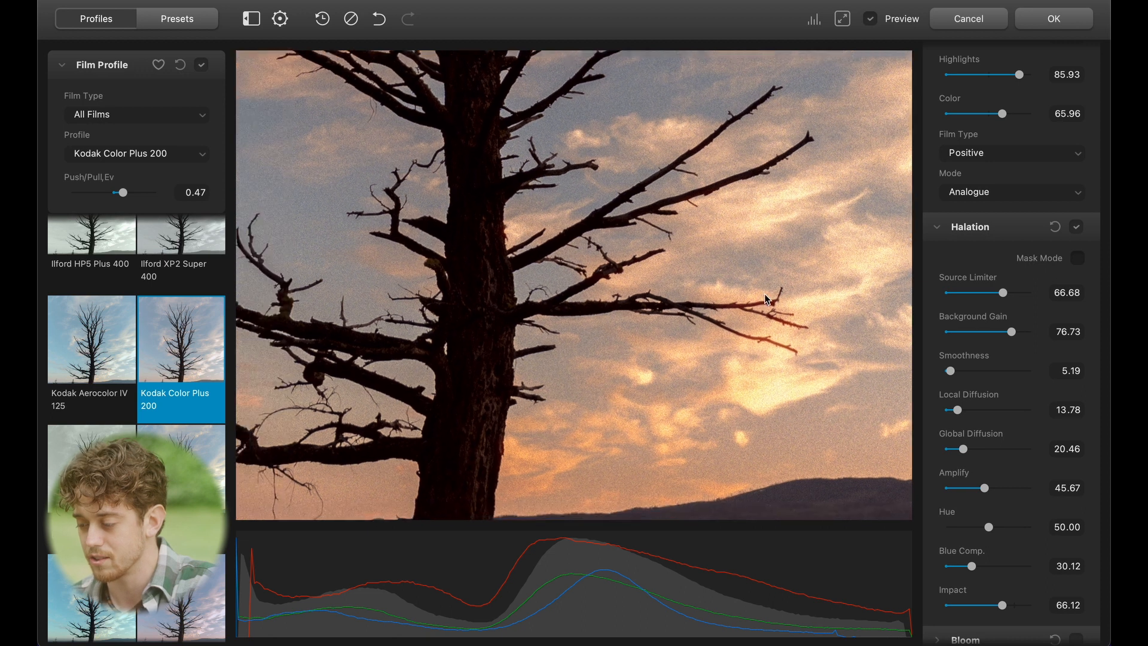
pyautogui.doubleClick(719, 290)
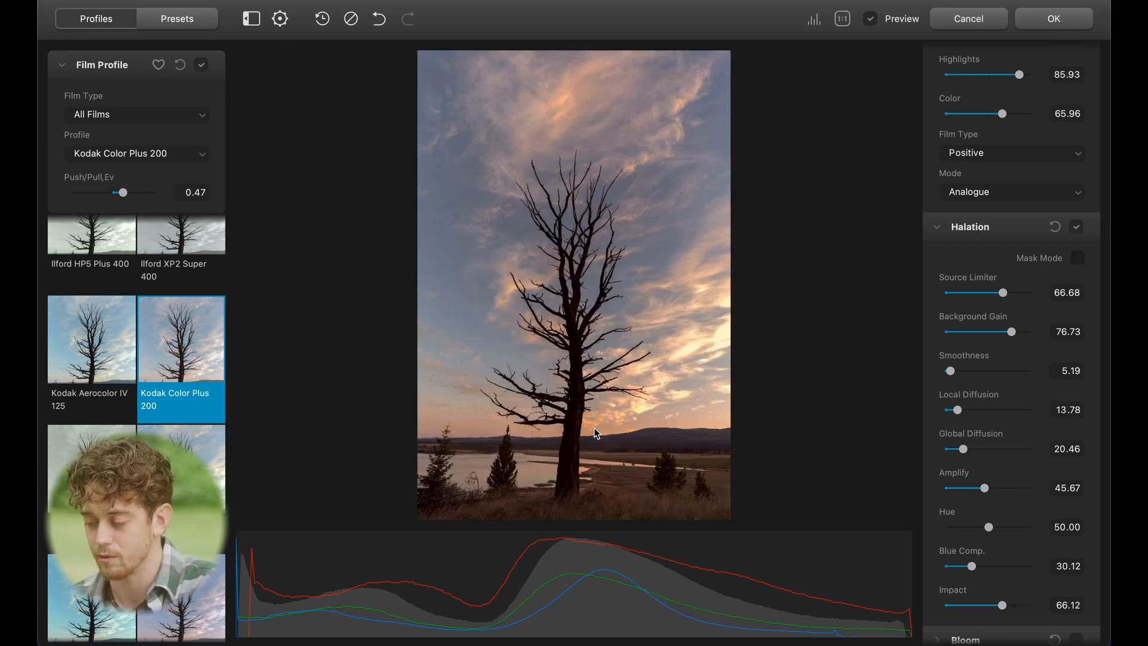
# Collapse the expanded adjustment groups and enable the Bloom effect with its settings displayed
pyautogui.click(945, 237)
pyautogui.click(941, 171)
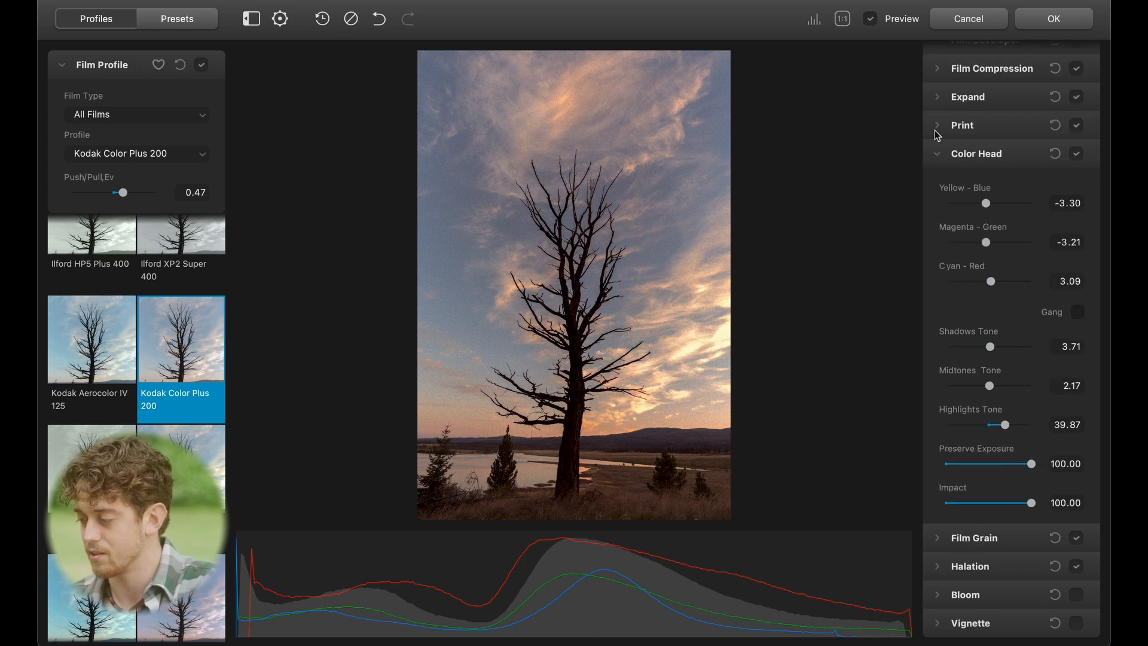
pyautogui.click(940, 156)
pyautogui.click(937, 66)
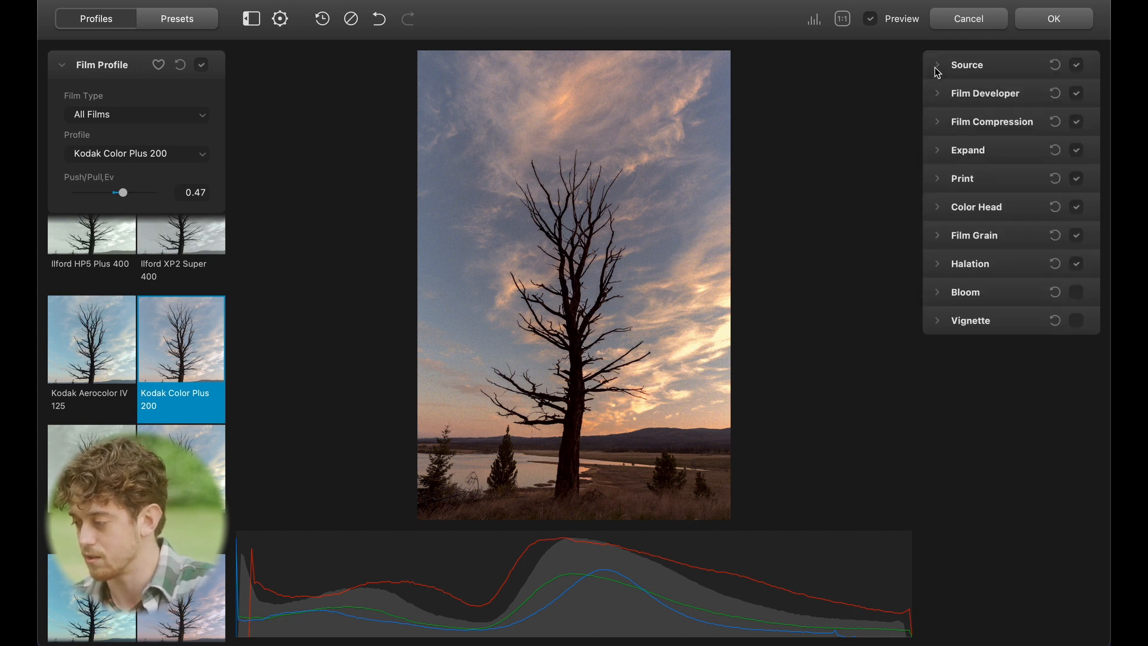
pyautogui.click(937, 296)
pyautogui.click(1077, 293)
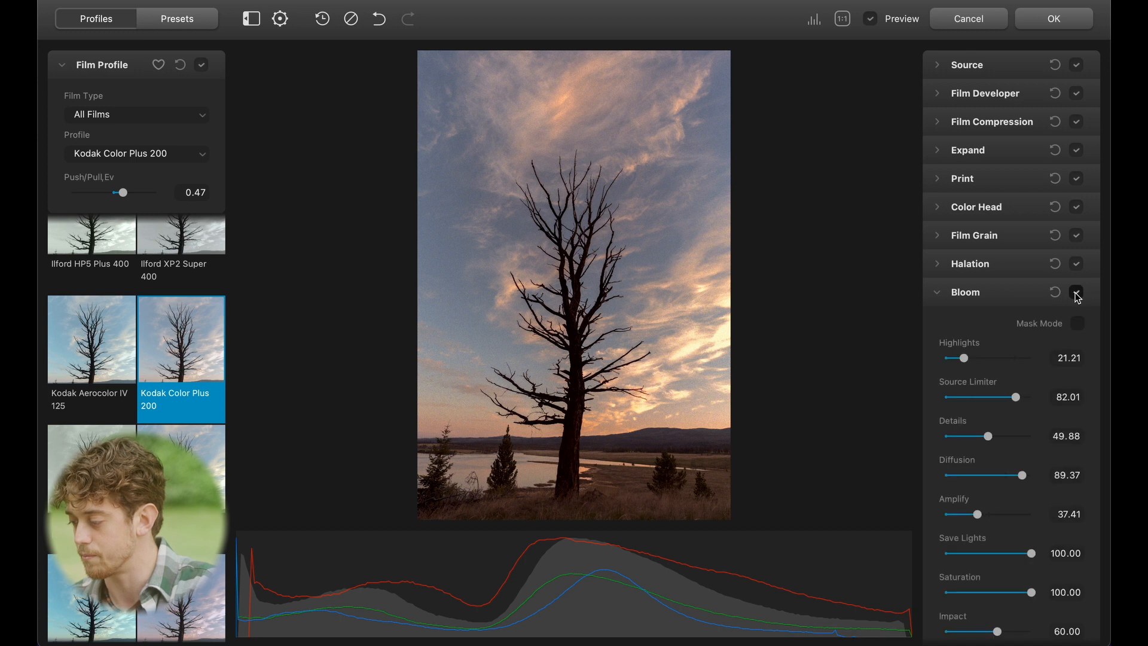
# Set the bloom's Amplify and Impact to 100 and its Source Limiter to 0
pyautogui.scroll(-2, 1002, 477)
pyautogui.moveTo(978, 471); pyautogui.dragTo(1031, 471)
pyautogui.moveTo(999, 588); pyautogui.dragTo(1031, 588)
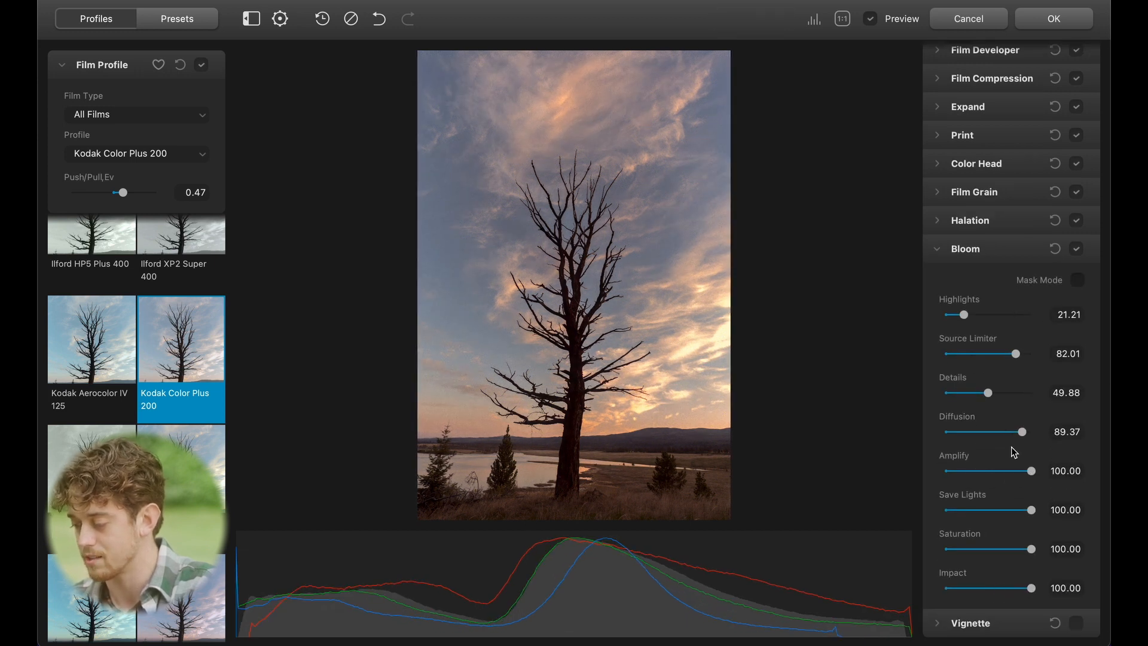
pyautogui.moveTo(1015, 355); pyautogui.dragTo(953, 367)
pyautogui.doubleClick(952, 360)
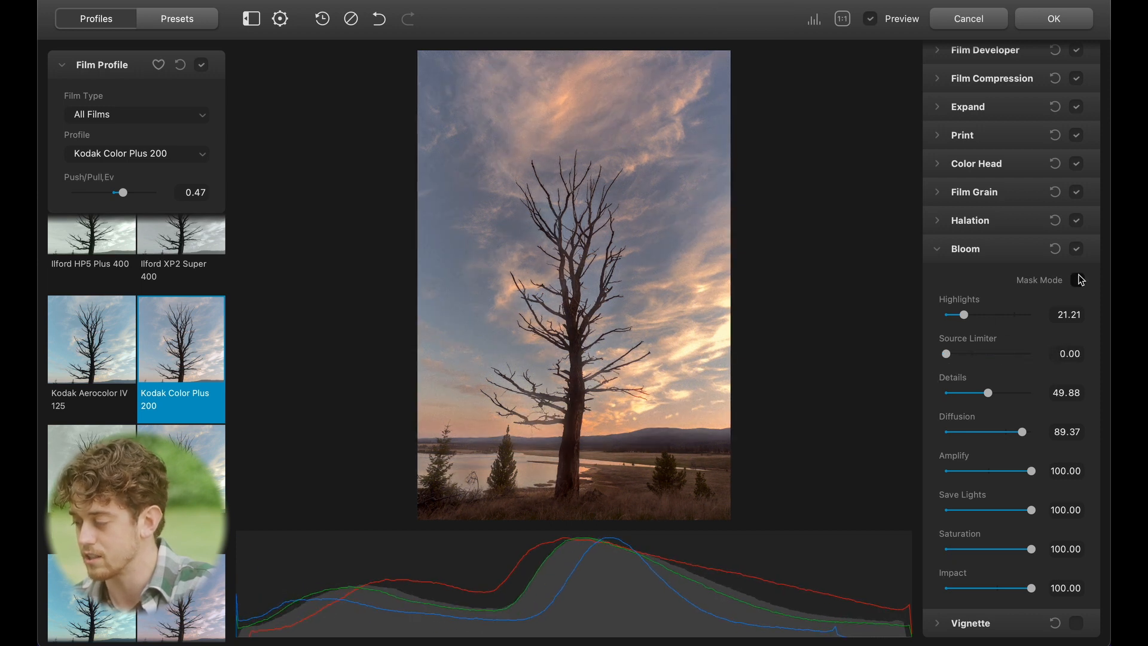
# Using the bloom mask as a guide, set Details to 78.60, Diffusion to 82.20 and Save Lights to 0, and hide the mask
pyautogui.click(1078, 279)
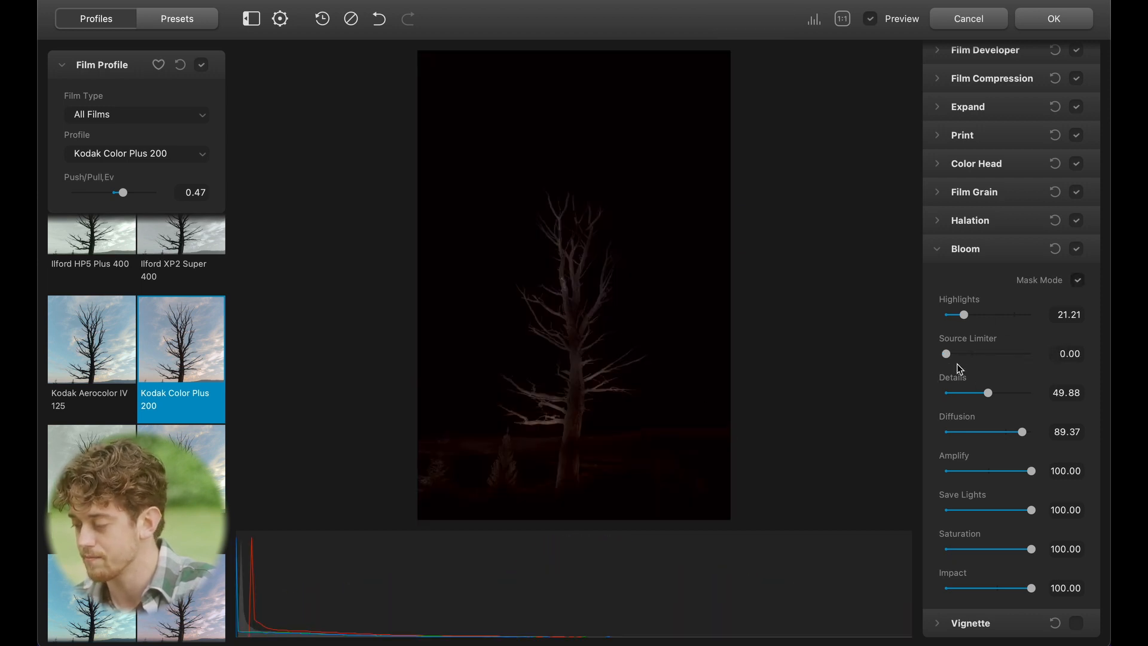
pyautogui.moveTo(990, 399); pyautogui.dragTo(1018, 401)
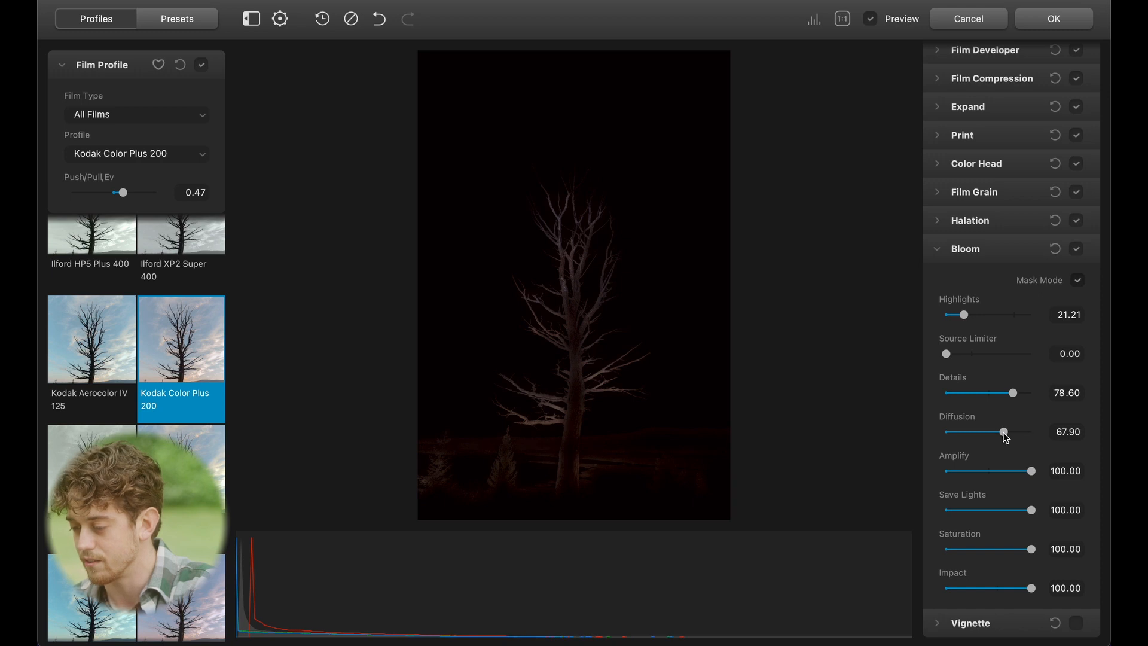
pyautogui.moveTo(984, 437); pyautogui.dragTo(1010, 442)
pyautogui.moveTo(1030, 509); pyautogui.dragTo(938, 498)
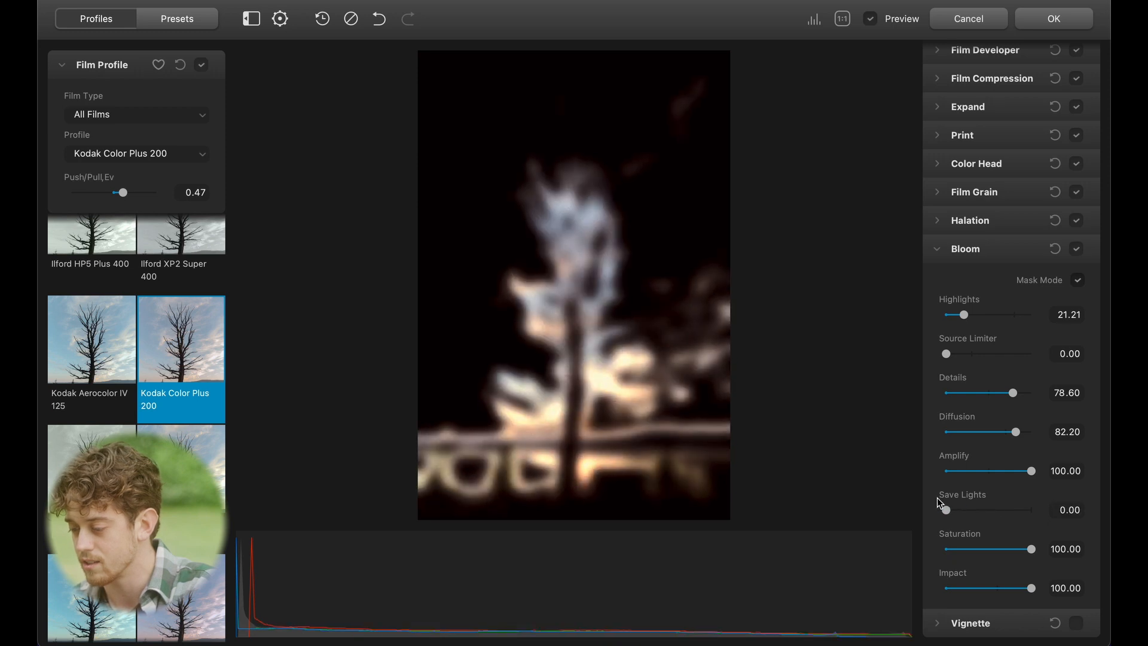
pyautogui.click(1076, 281)
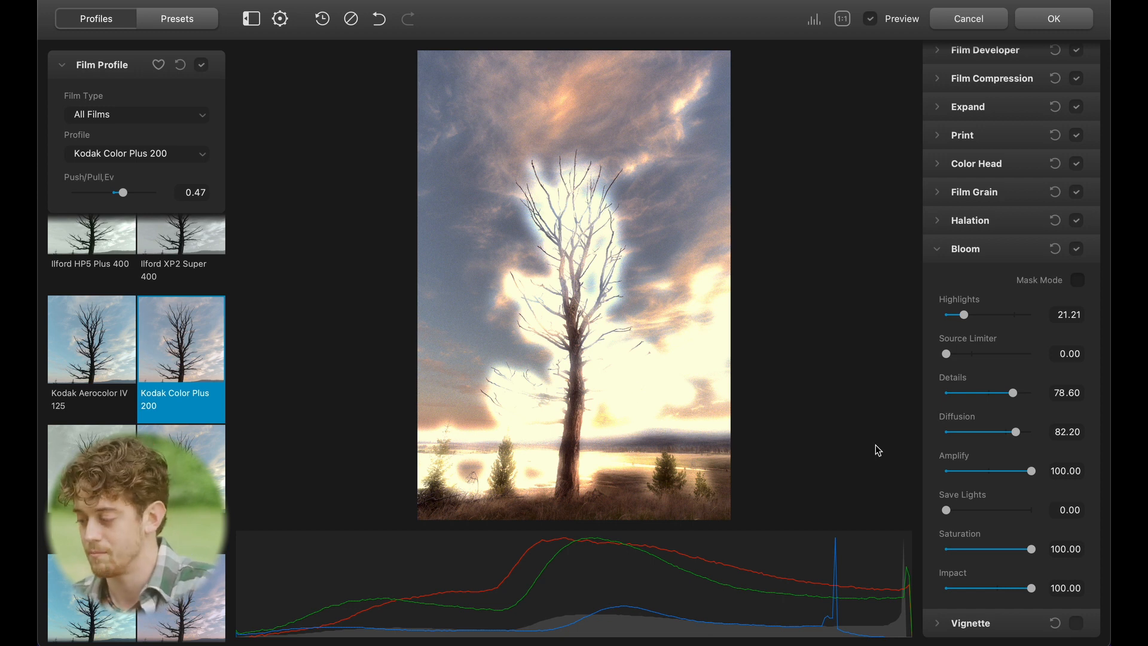
# Rebalance the bloom with Amplify at 60.31, Save Lights at 80.20 and Details at 41.14
pyautogui.moveTo(1031, 471); pyautogui.dragTo(997, 472)
pyautogui.moveTo(955, 510); pyautogui.dragTo(1015, 516)
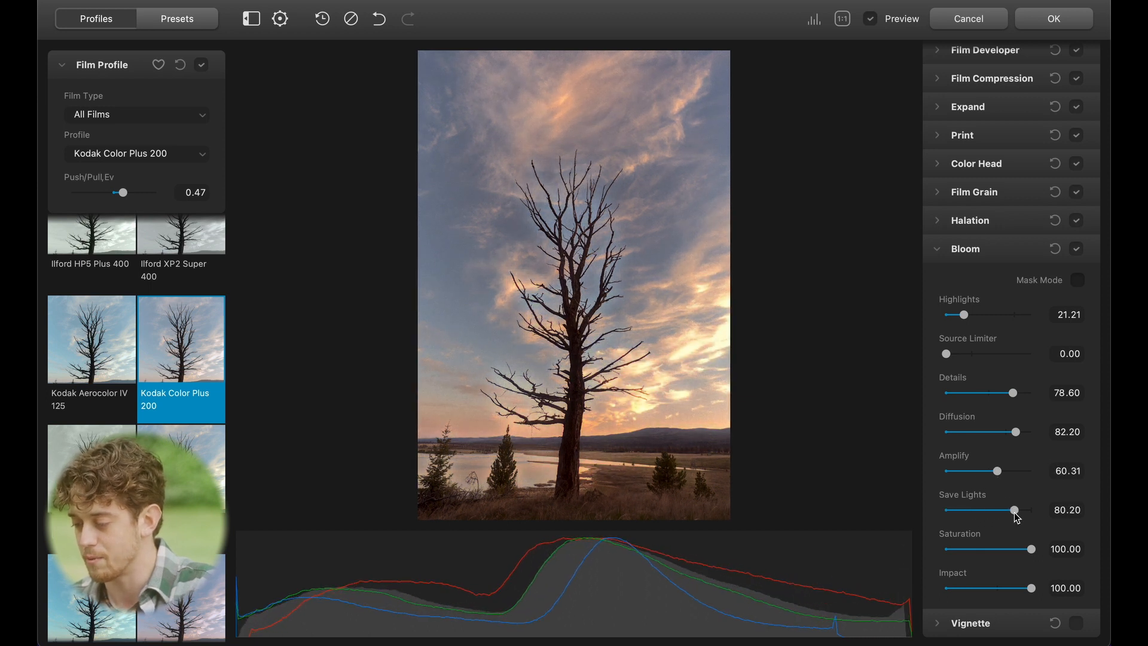
pyautogui.moveTo(1013, 396); pyautogui.dragTo(984, 400)
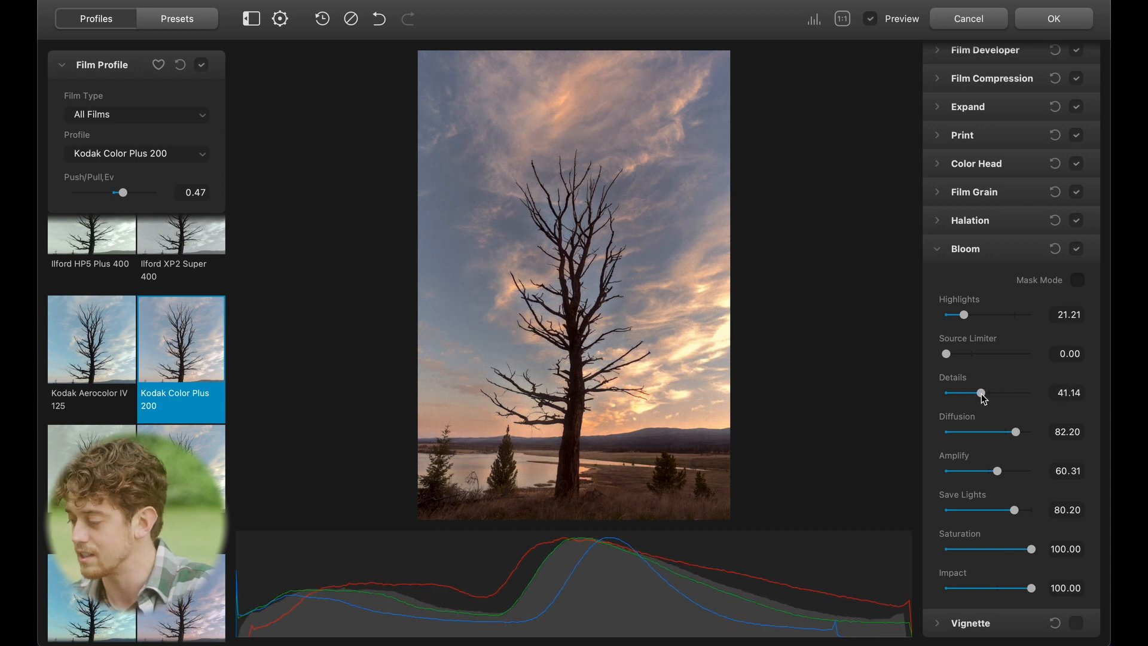
# Set the bloom's Source Limiter to 40.30, check the bloom mask up close around the branches, and hide the mask
pyautogui.moveTo(947, 354); pyautogui.dragTo(955, 354)
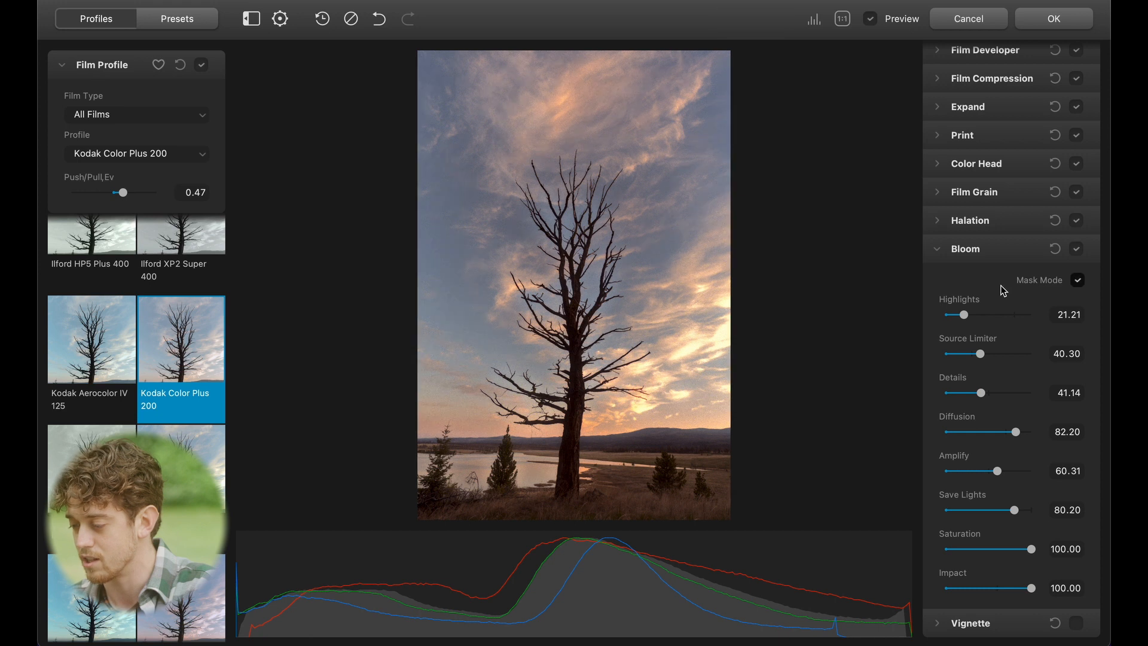
pyautogui.click(545, 329)
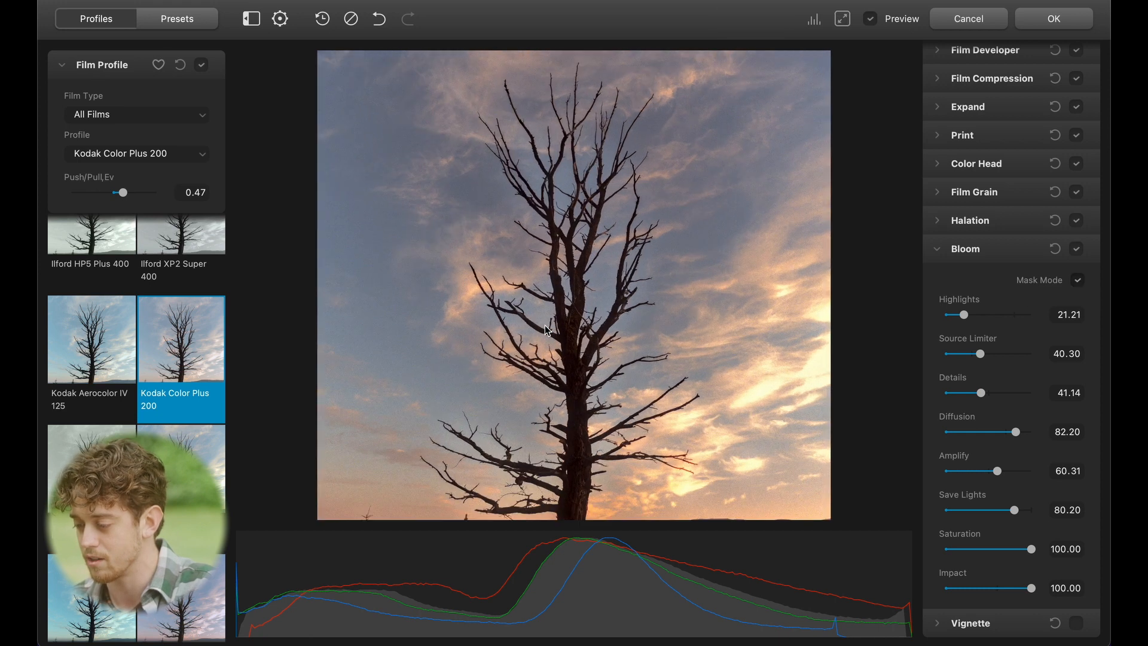
pyautogui.click(1079, 280)
pyautogui.moveTo(530, 366); pyautogui.dragTo(512, 266)
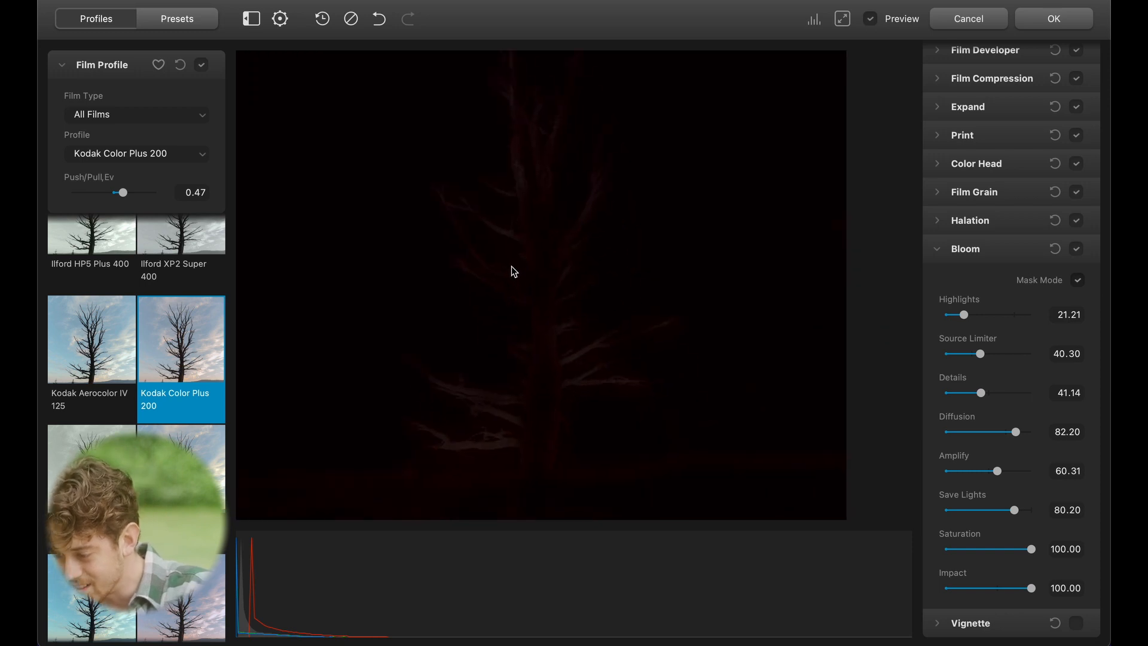
pyautogui.moveTo(600, 367); pyautogui.dragTo(637, 285)
pyautogui.click(638, 286)
pyautogui.click(1084, 281)
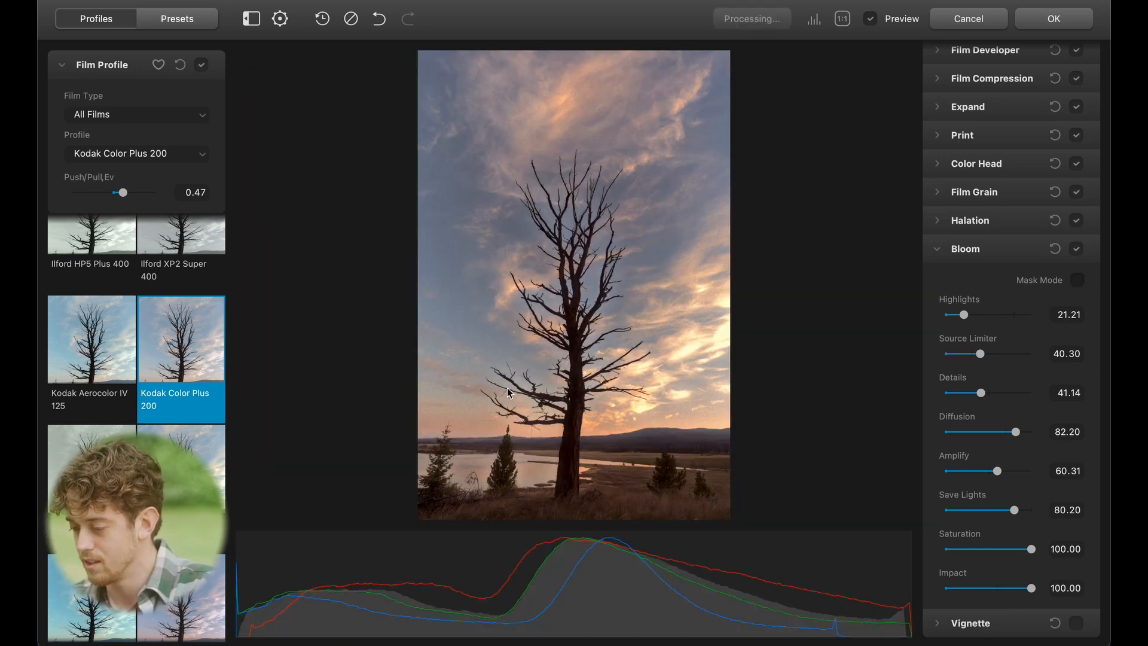
# Compare the photo without and with bloom, and set the bloom's Diffusion to 87.80, Saturation to 71.36 and Impact to 79.11
pyautogui.click(1078, 252)
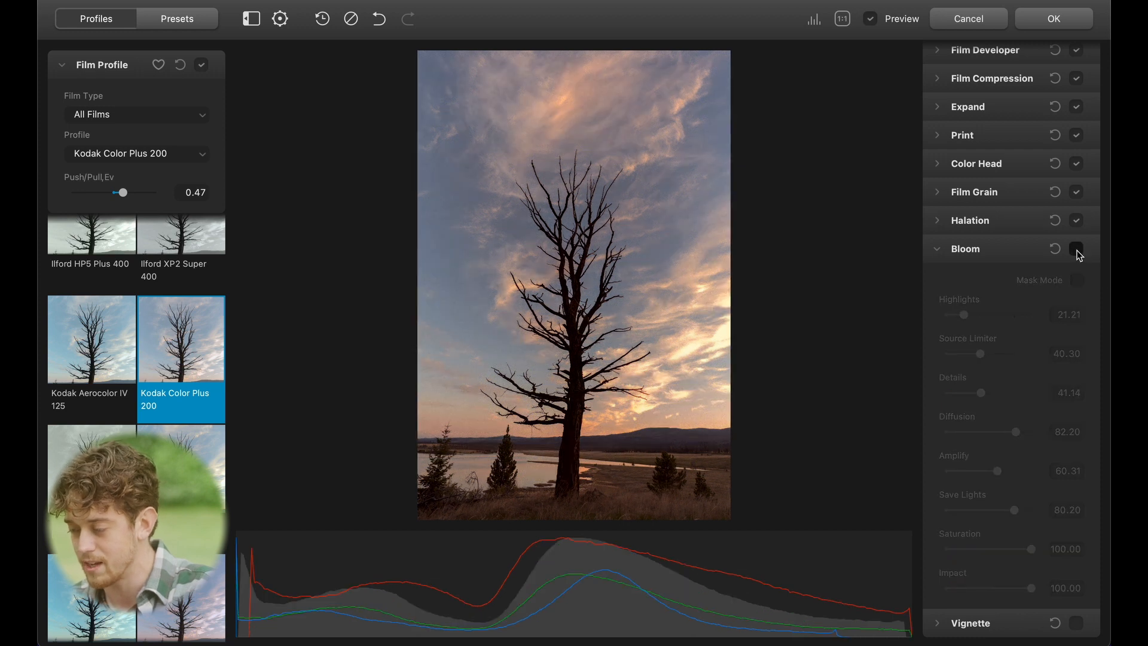
pyautogui.click(1077, 252)
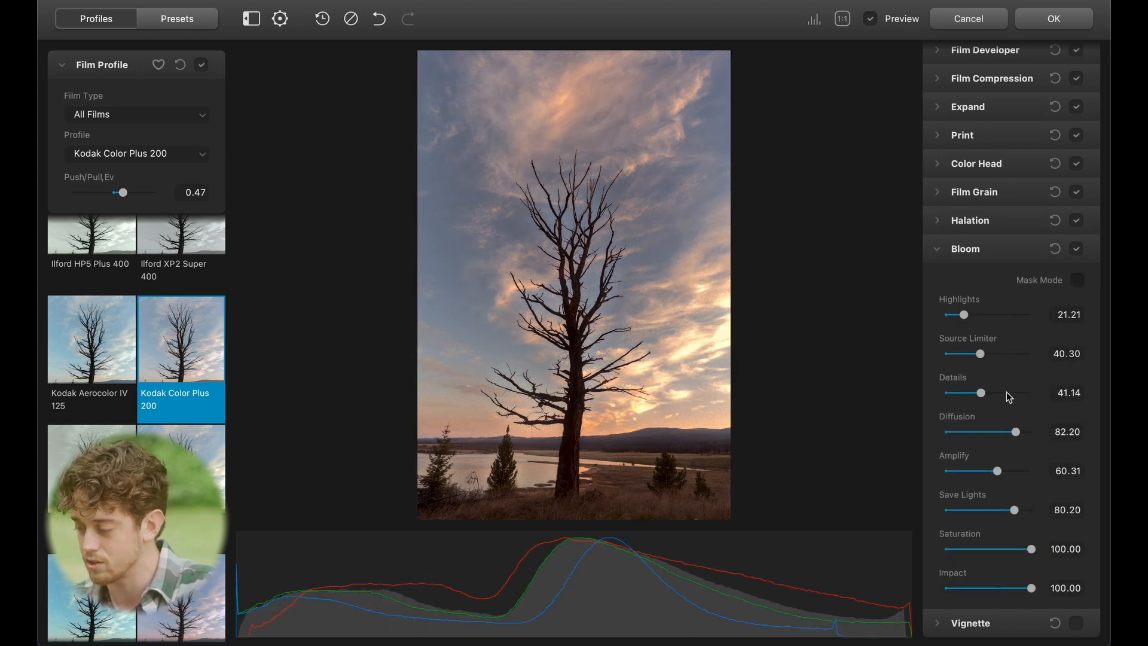
pyautogui.moveTo(1018, 433); pyautogui.dragTo(1022, 435)
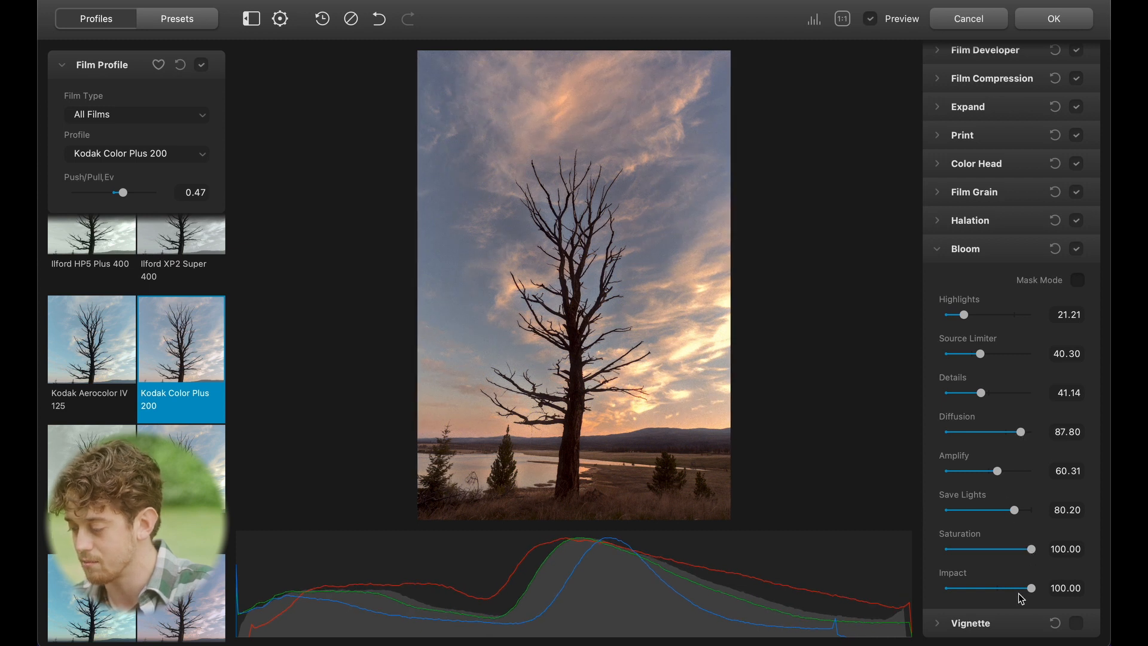
pyautogui.moveTo(1032, 553); pyautogui.dragTo(995, 553)
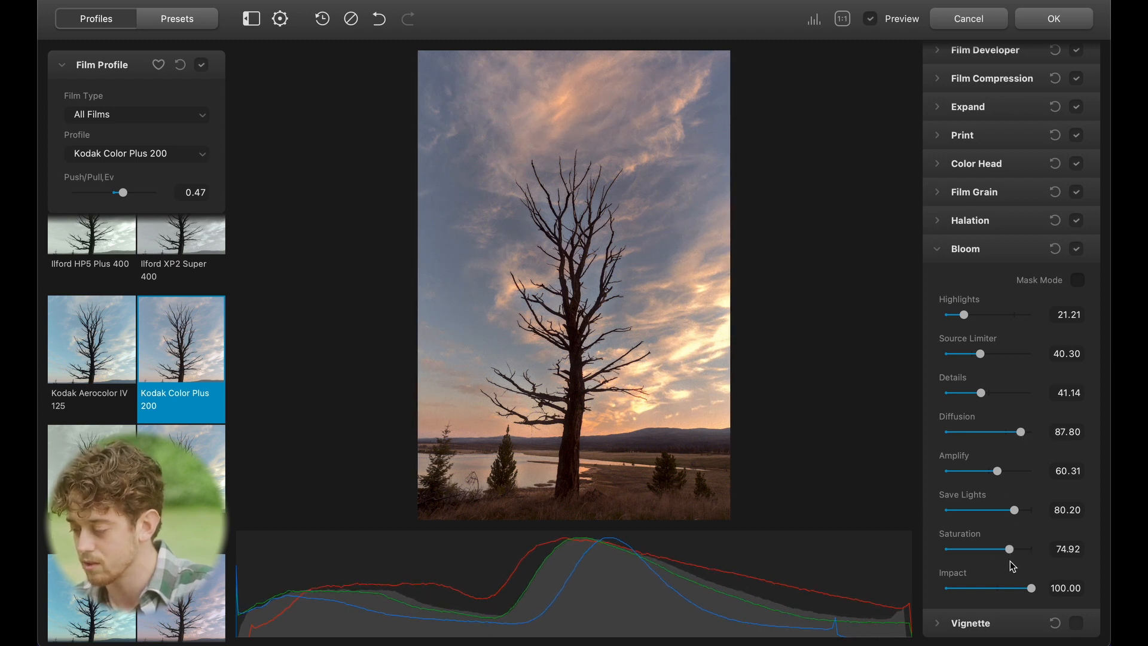
pyautogui.moveTo(1031, 588); pyautogui.dragTo(1009, 594)
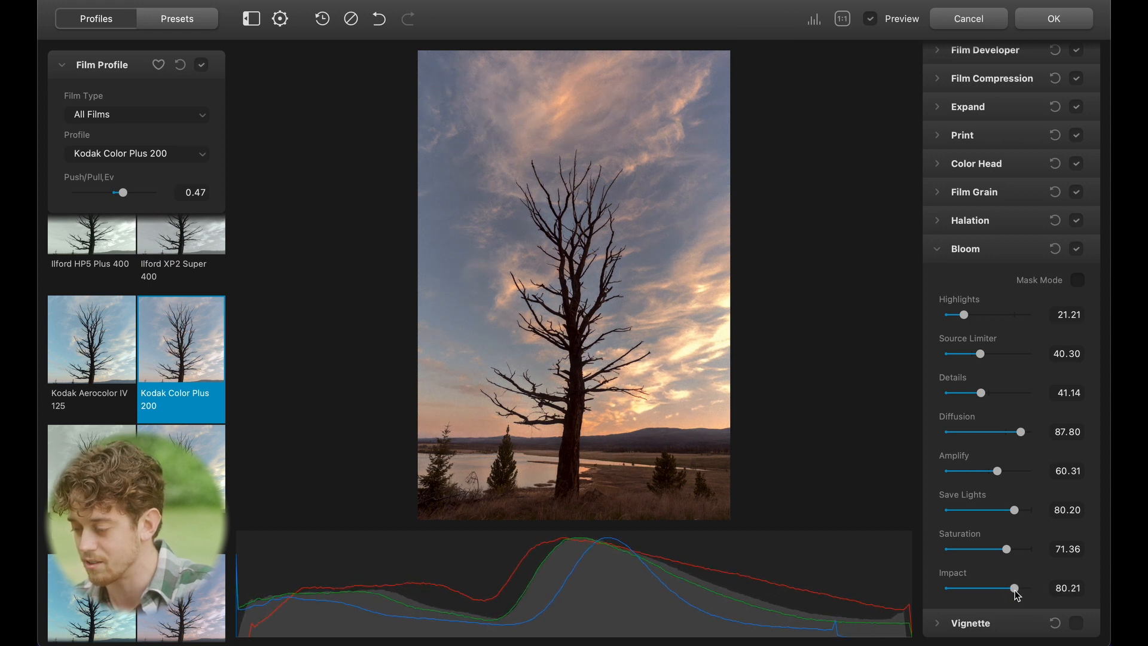
# Compare the whole tree photo repeatedly without and with the bloom effect, leaving bloom enabled
pyautogui.click(1077, 251)
pyautogui.click(1078, 254)
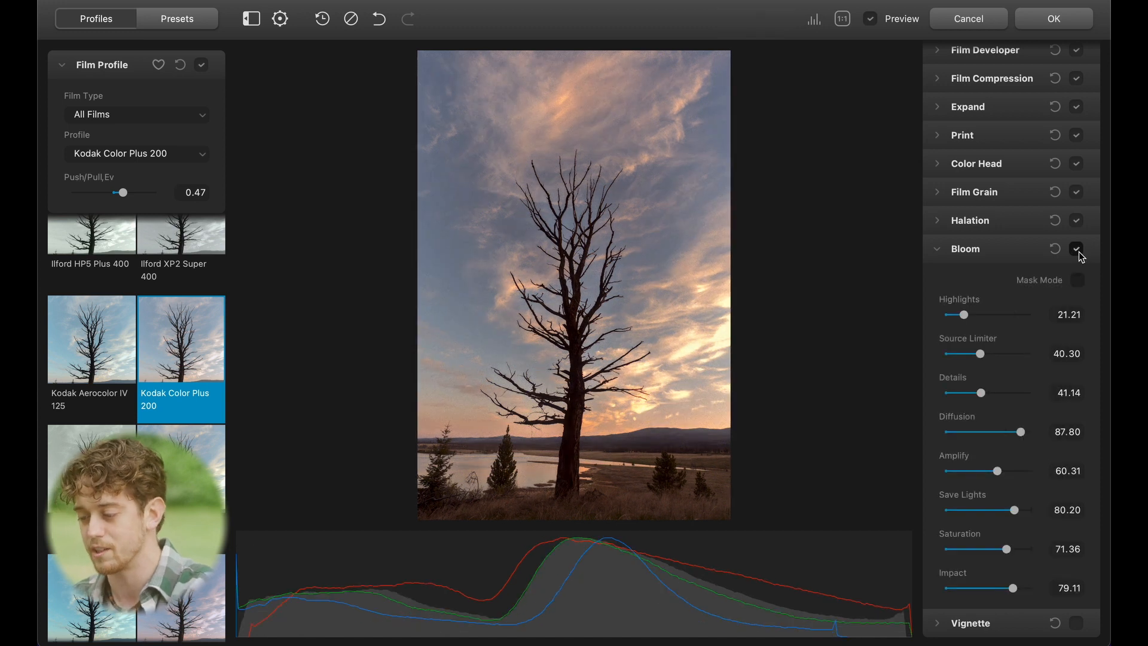
pyautogui.click(1080, 253)
pyautogui.click(1080, 254)
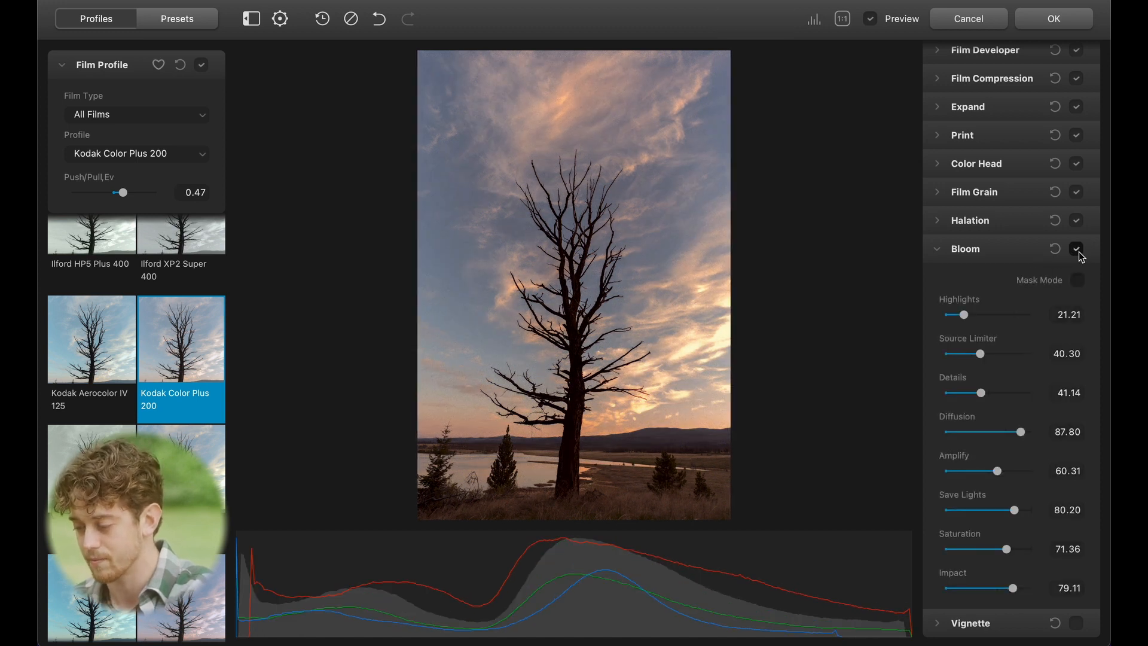
pyautogui.click(1078, 254)
pyautogui.click(1076, 250)
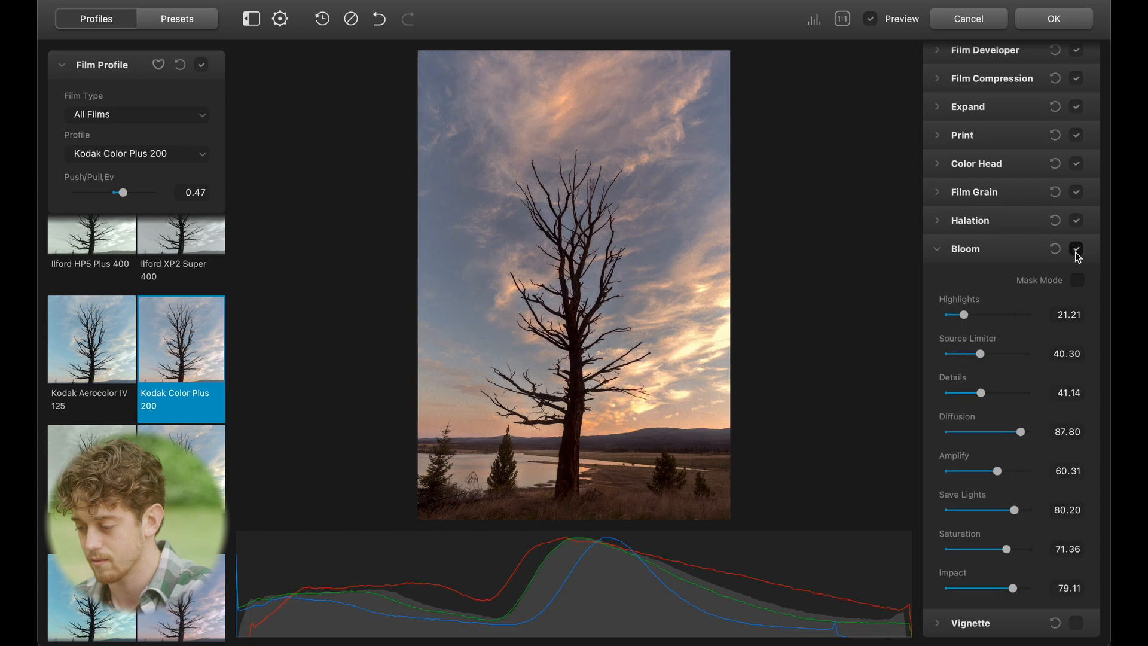
pyautogui.click(1076, 250)
pyautogui.click(1076, 249)
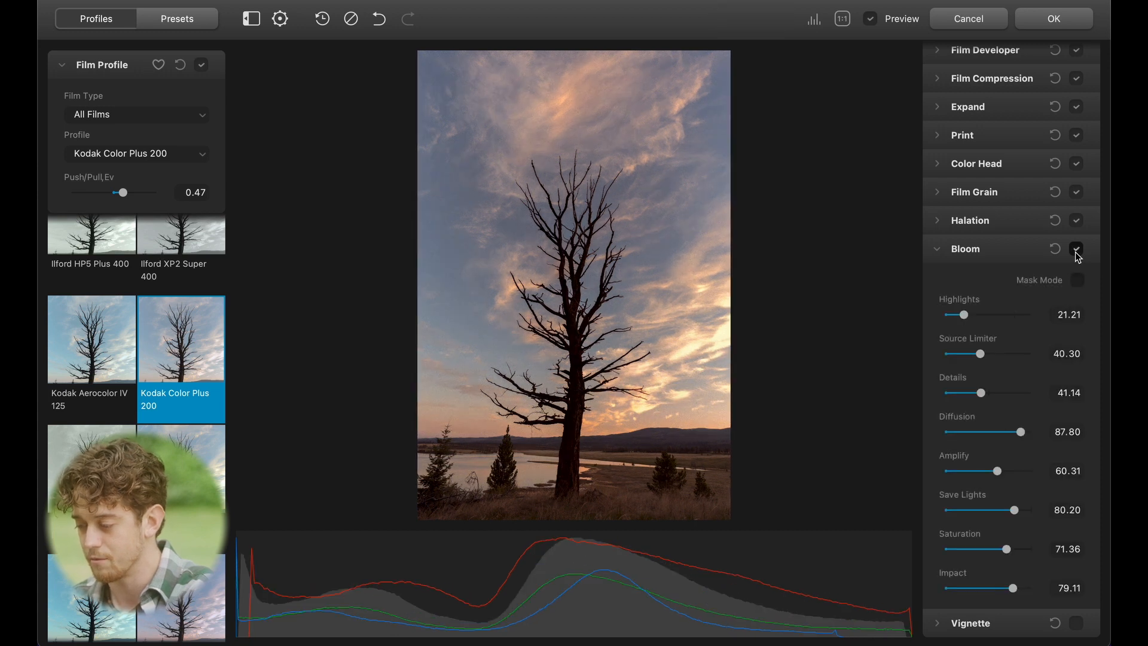
pyautogui.click(1076, 250)
pyautogui.click(1076, 249)
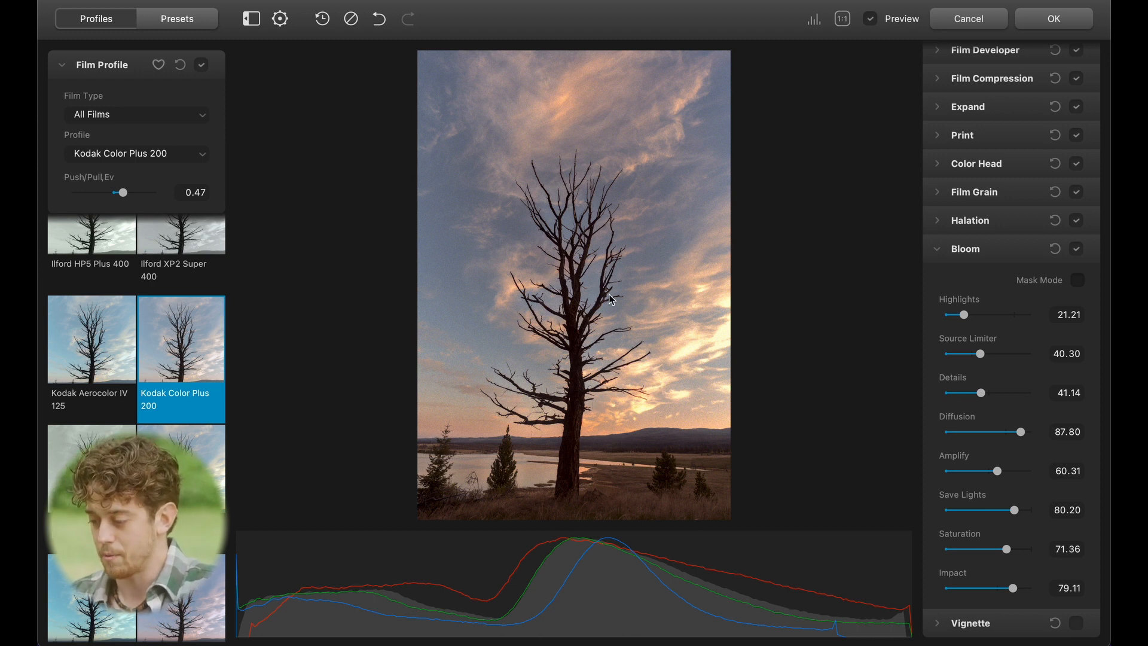
# Compare the tree's trunk and branches at close range with bloom disabled and enabled
pyautogui.click(566, 273)
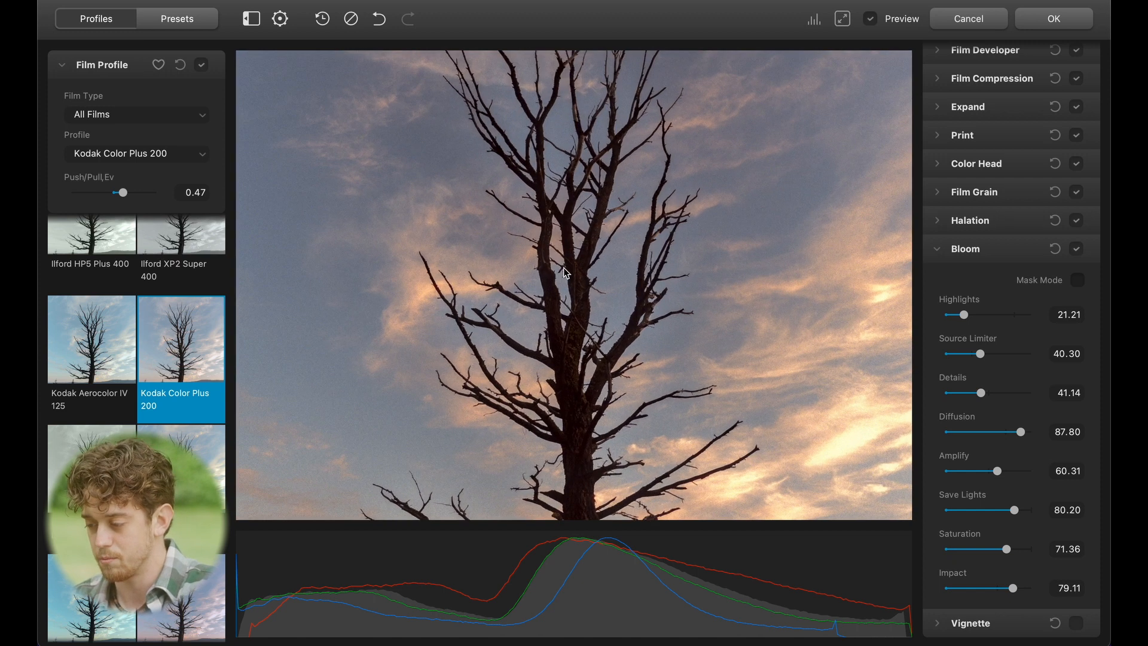
pyautogui.press('super+equal')
pyautogui.press('super+equal')
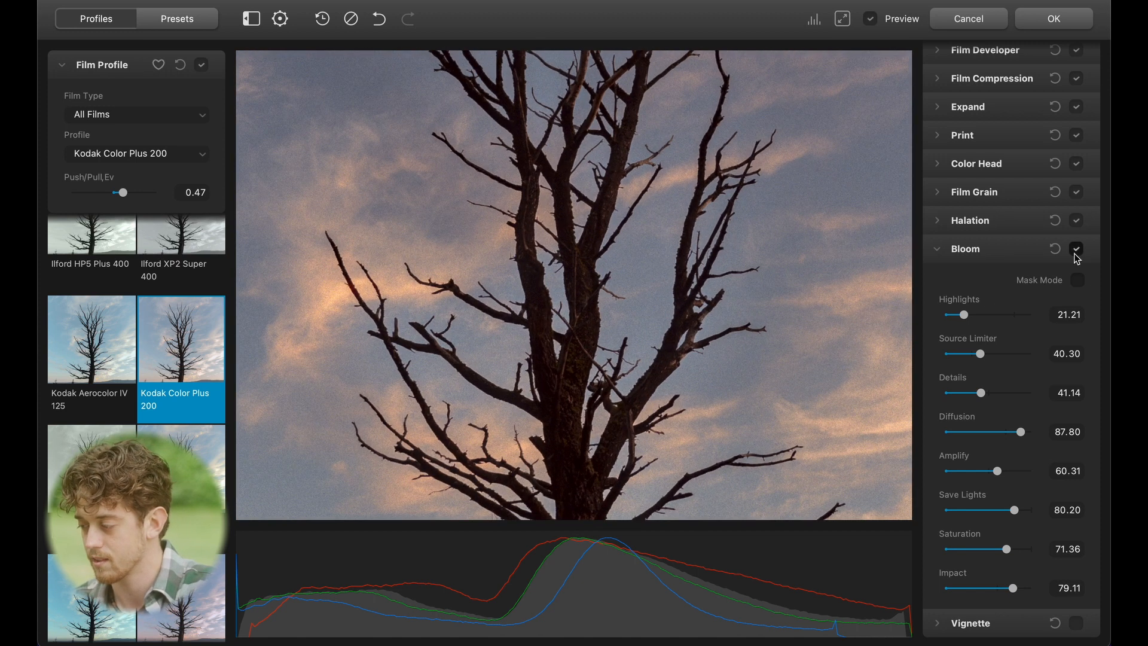
pyautogui.click(1075, 249)
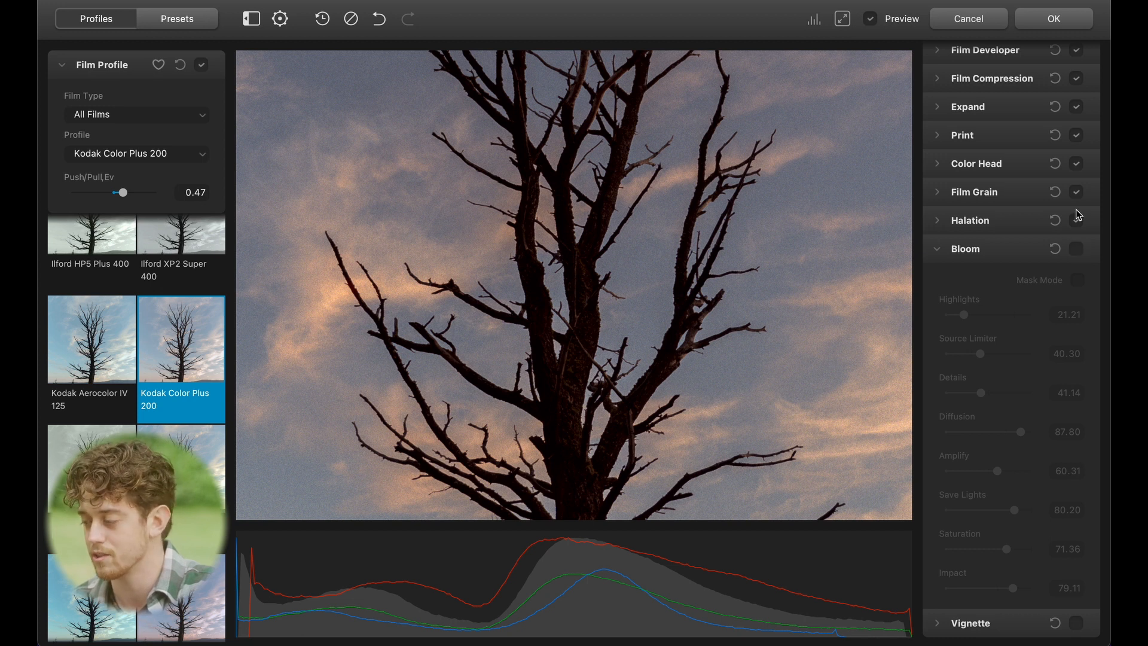
pyautogui.click(1080, 249)
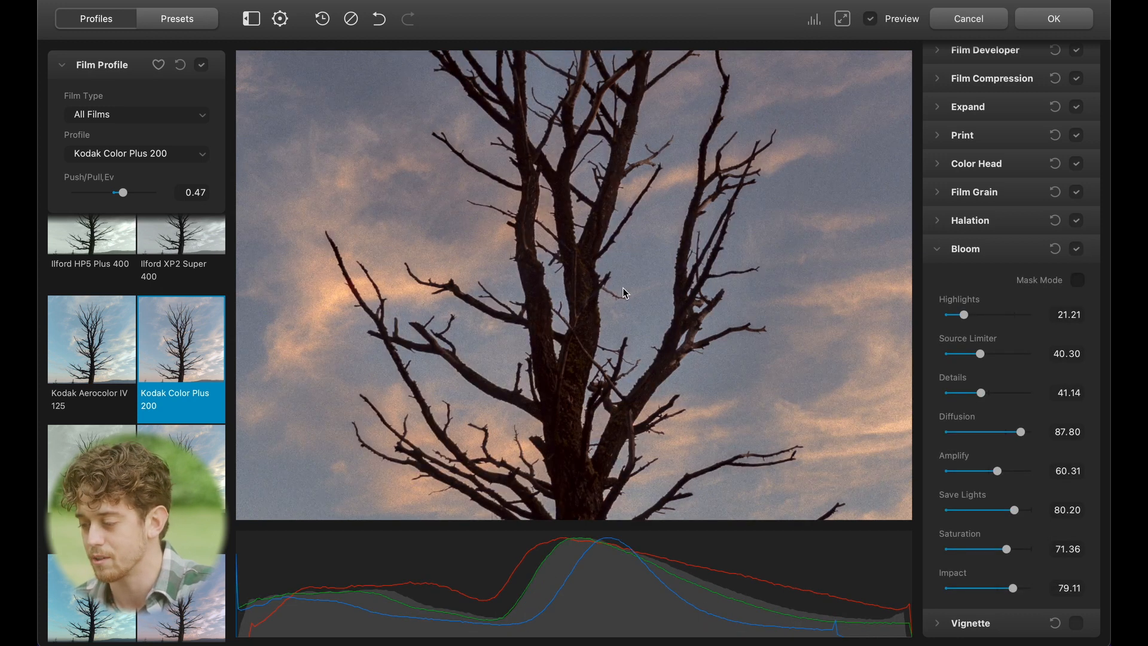
# Examine the film texture and glow up close across the lower branches, the clouds and the treetop
pyautogui.moveTo(755, 342); pyautogui.dragTo(600, 160)
pyautogui.moveTo(670, 354); pyautogui.dragTo(659, 150)
pyautogui.moveTo(515, 287); pyautogui.dragTo(576, 342)
pyautogui.scroll(3, 582, 282)
pyautogui.moveTo(618, 207); pyautogui.dragTo(632, 392)
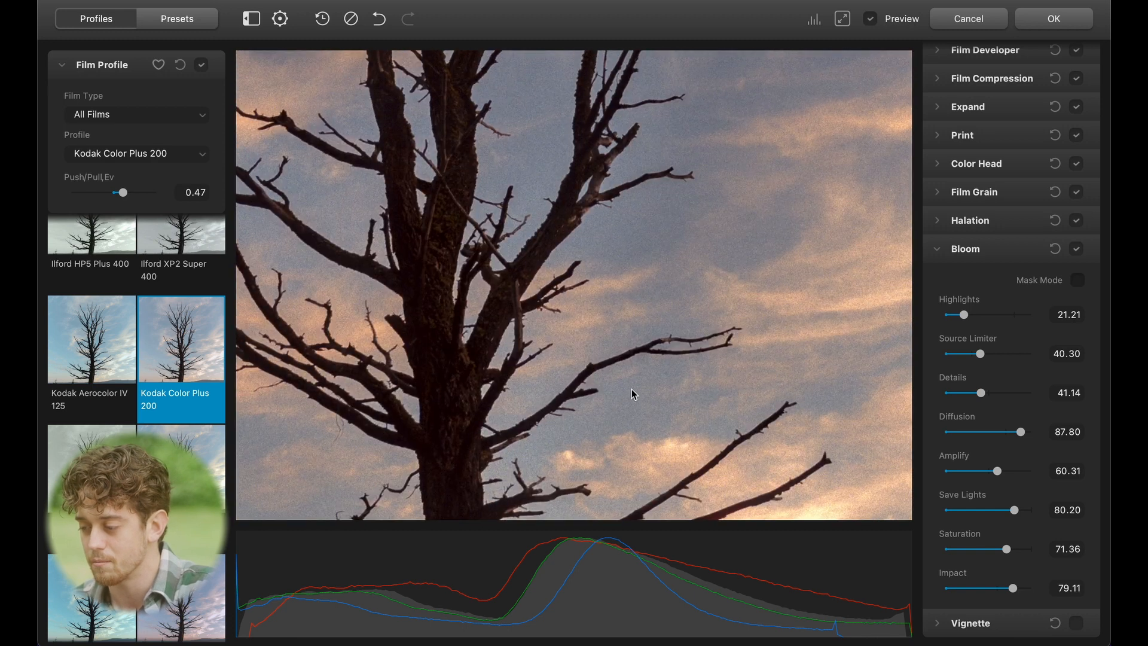
pyautogui.moveTo(607, 264); pyautogui.dragTo(641, 356)
pyautogui.moveTo(565, 249); pyautogui.dragTo(638, 319)
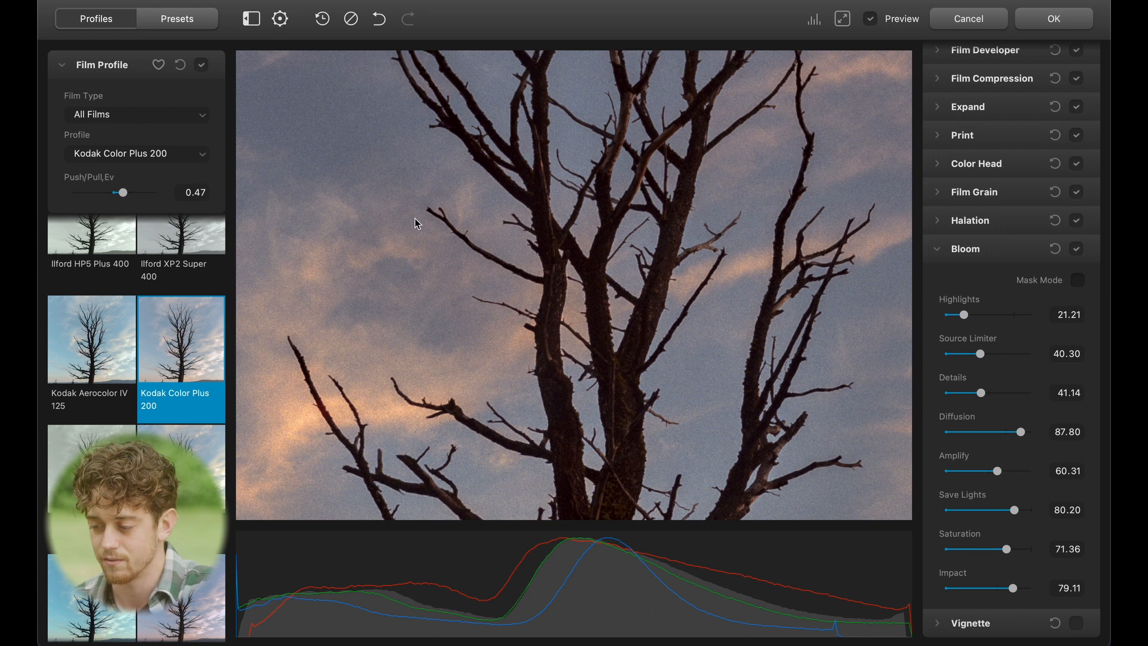
pyautogui.moveTo(610, 264); pyautogui.dragTo(562, 408)
pyautogui.moveTo(593, 233); pyautogui.dragTo(591, 310)
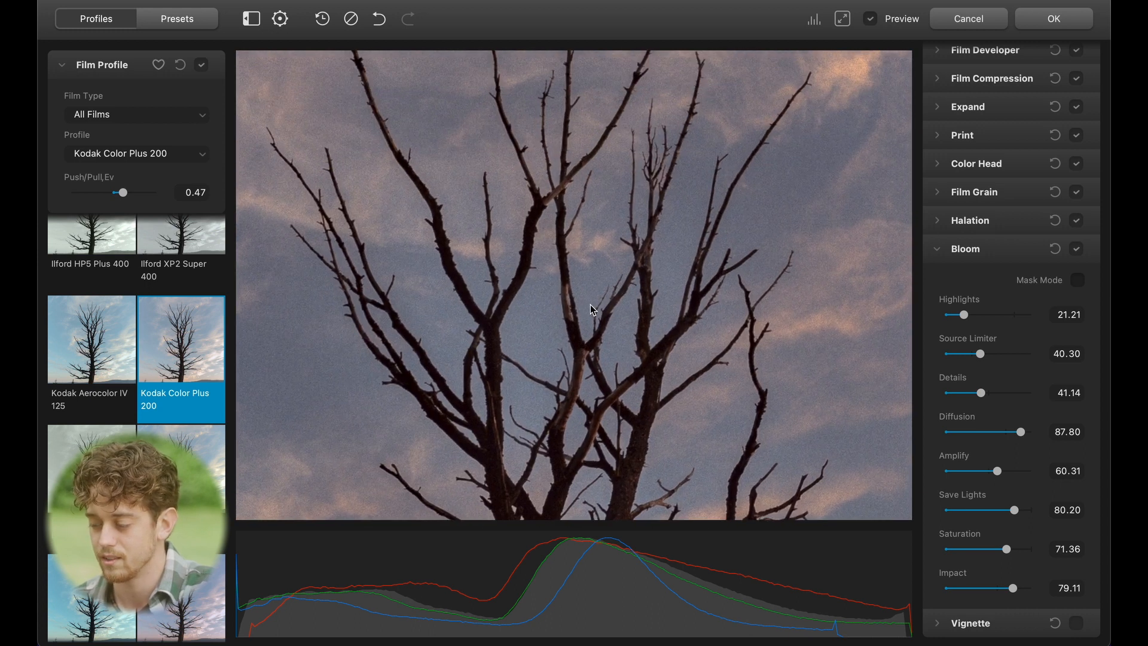